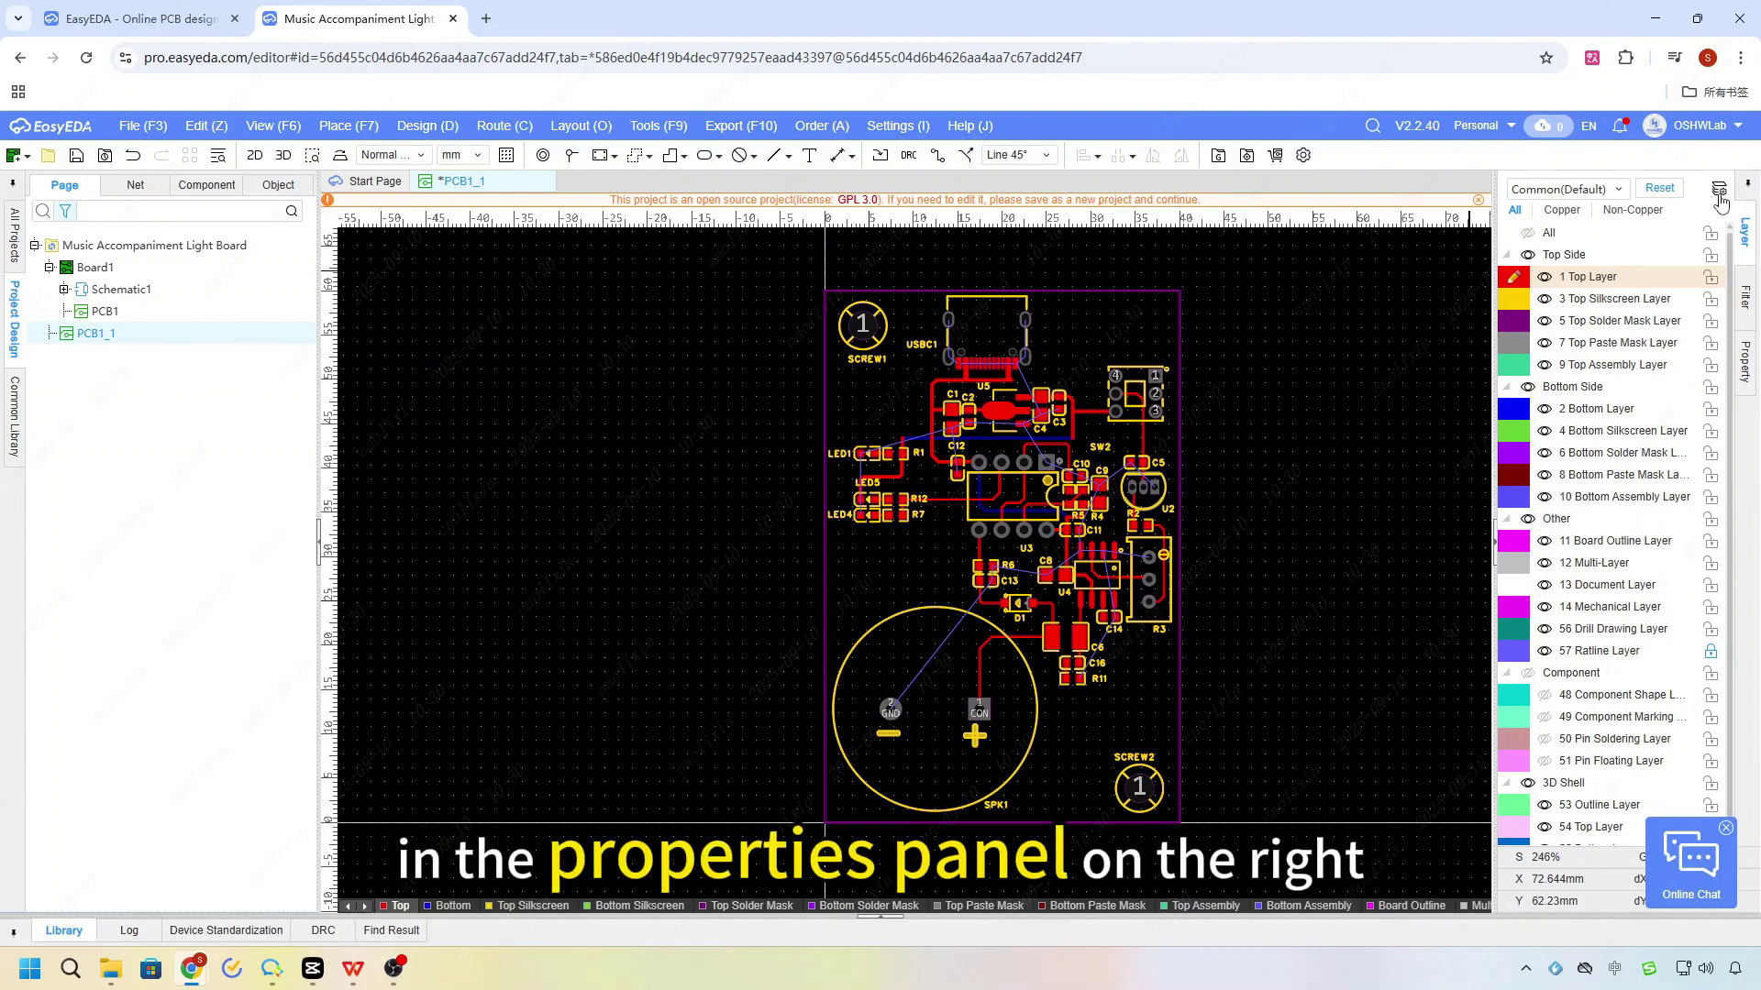
Set the Layer Manager's copper layer count to 4, adding Inner1 and Inner2
{"action": "left_click", "coordinate": [1719, 196]}
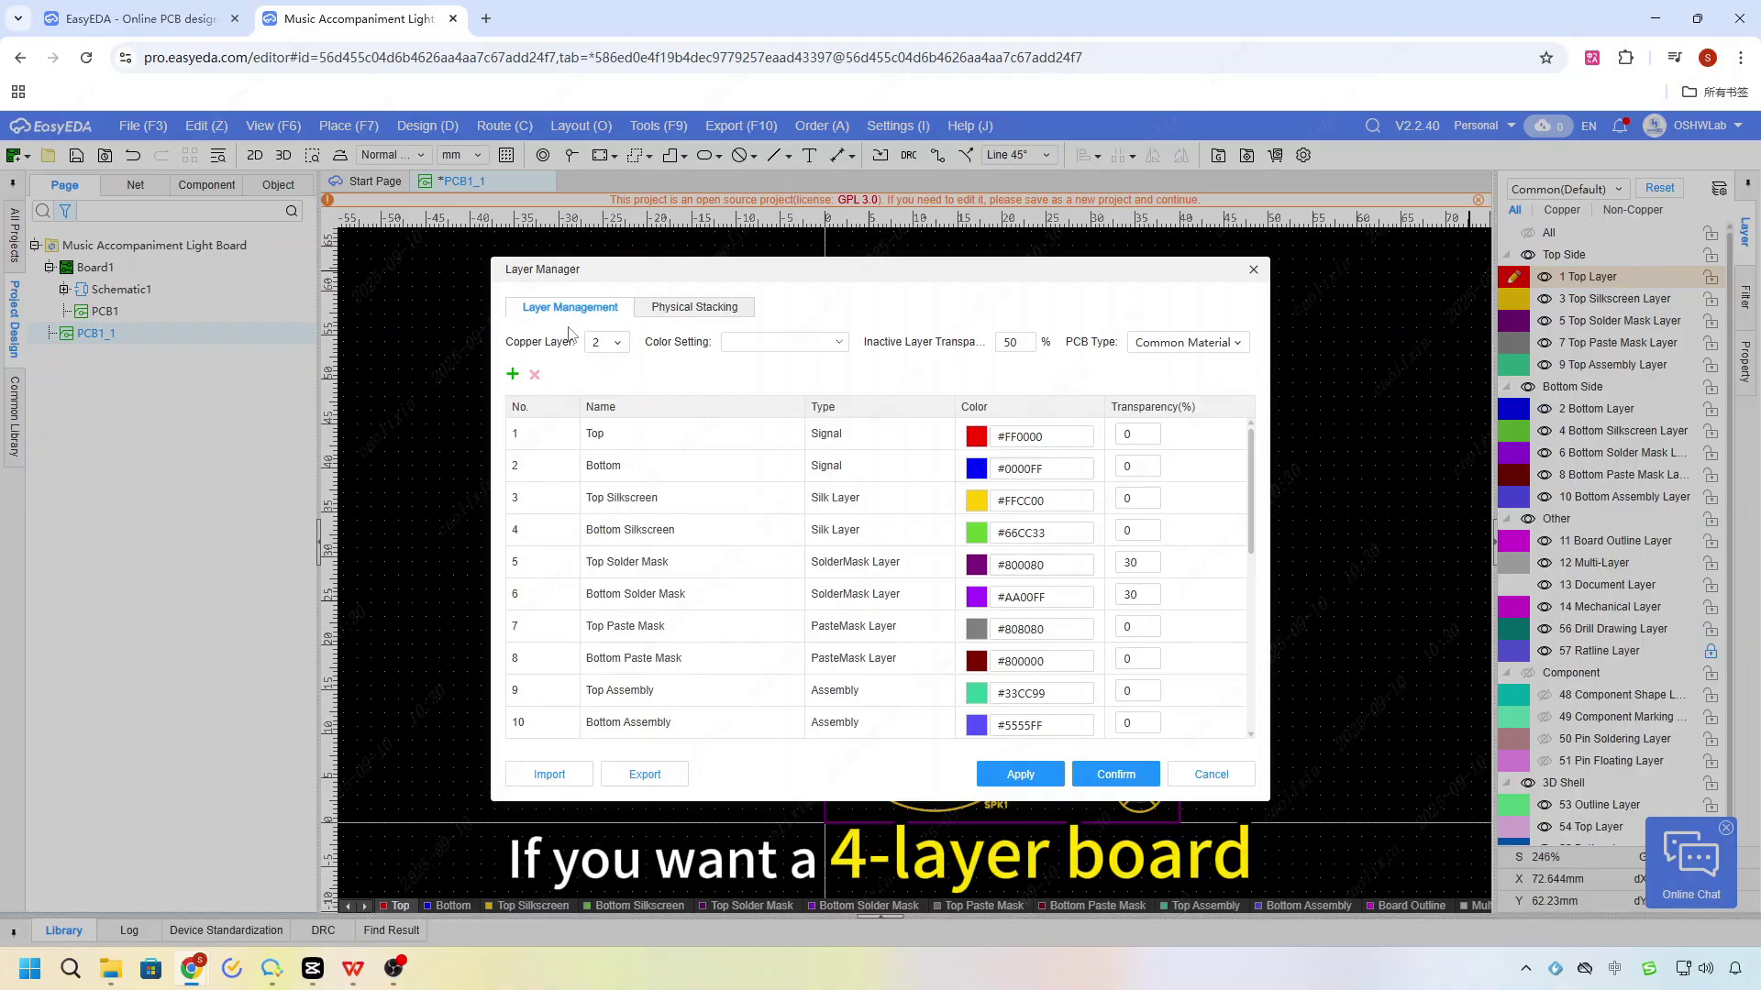
{"action": "left_click", "coordinate": [606, 343]}
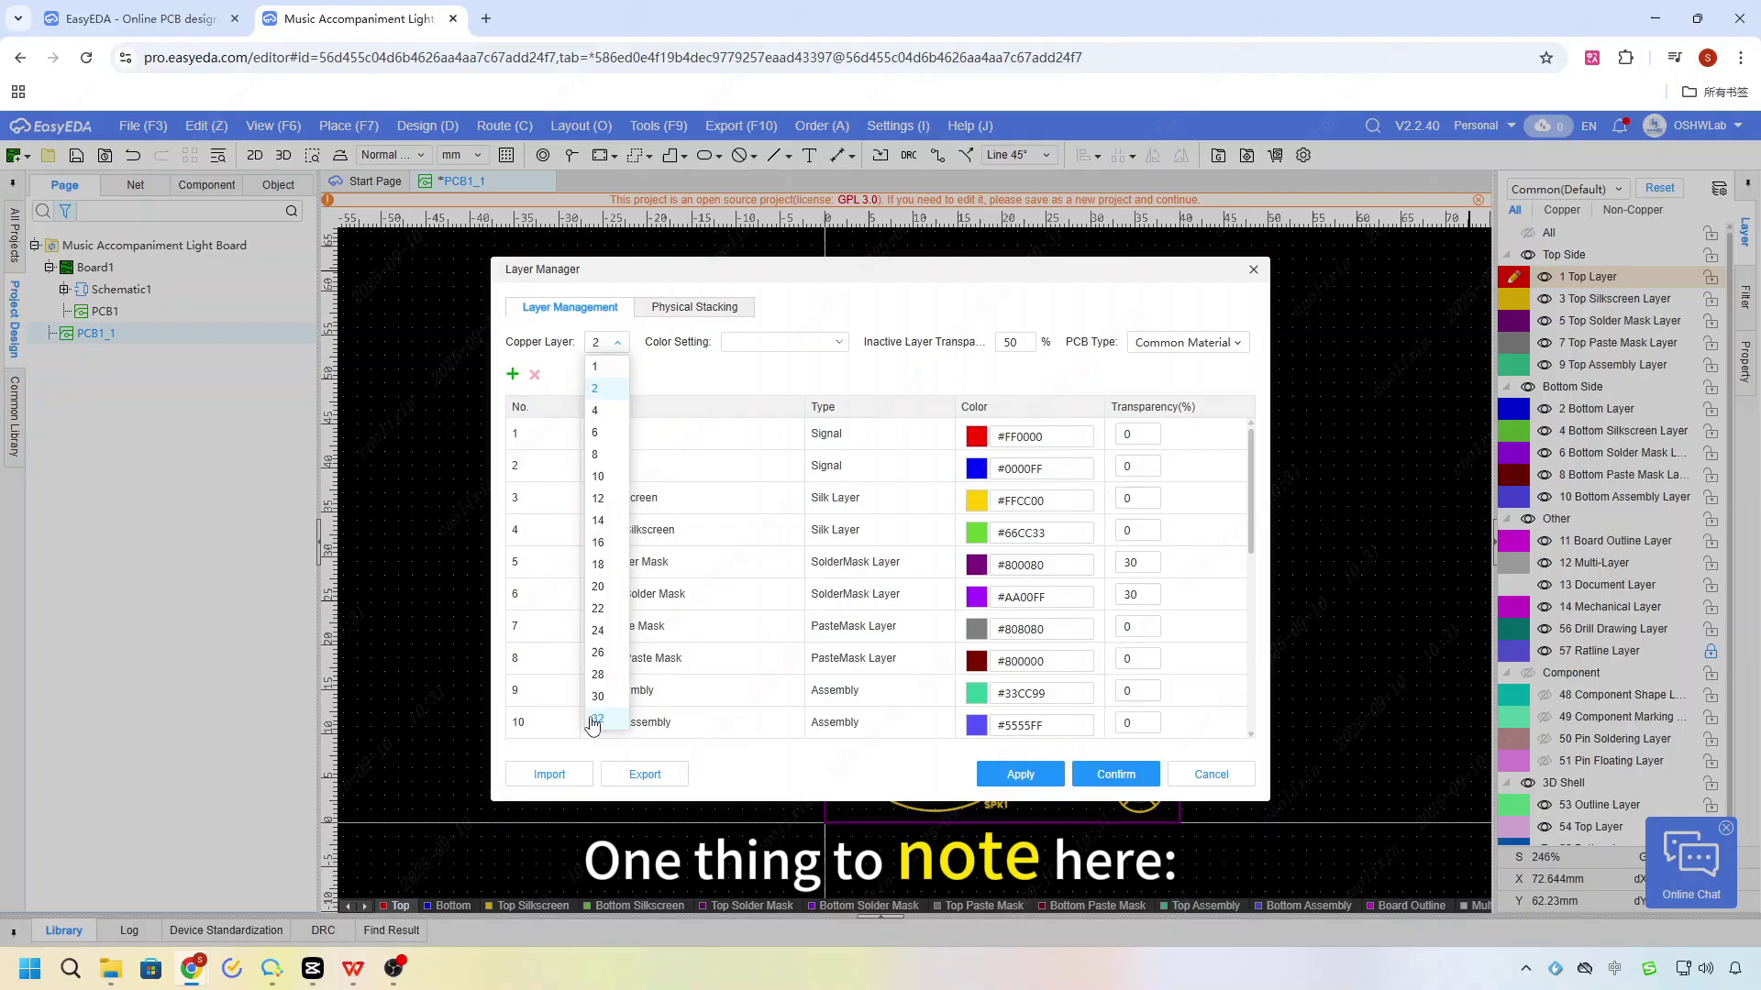
{"action": "left_click", "coordinate": [596, 412]}
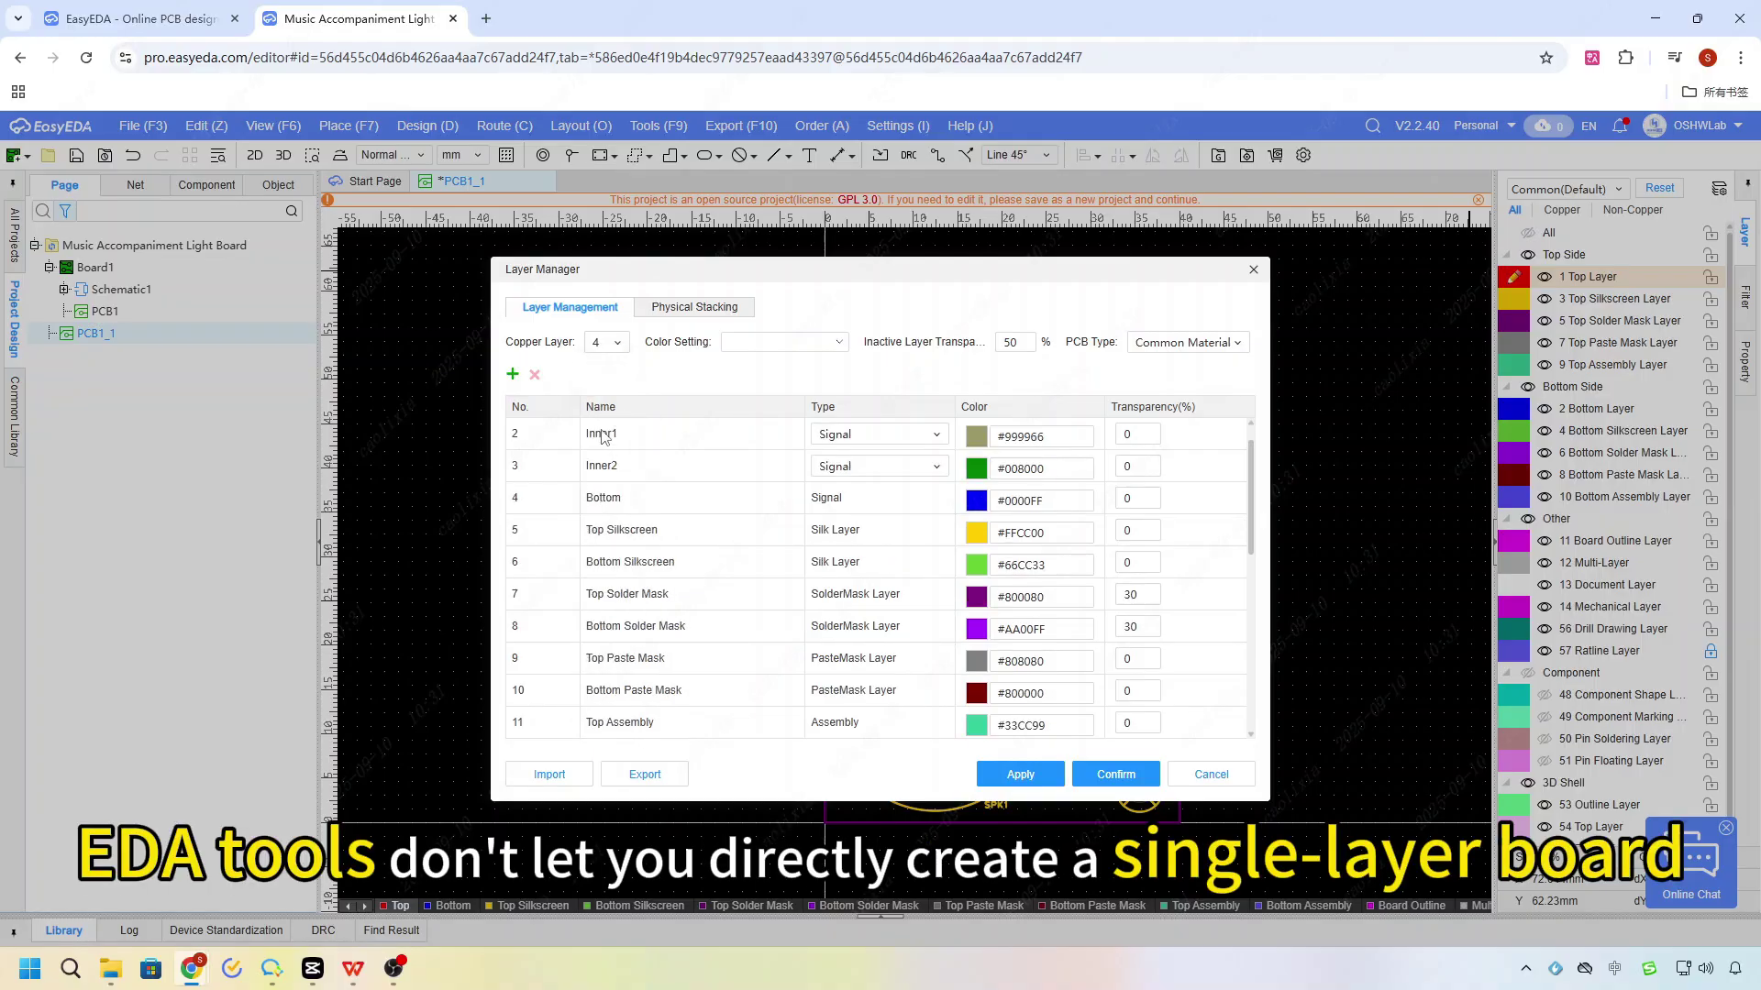
{"action": "left_click", "coordinate": [607, 342]}
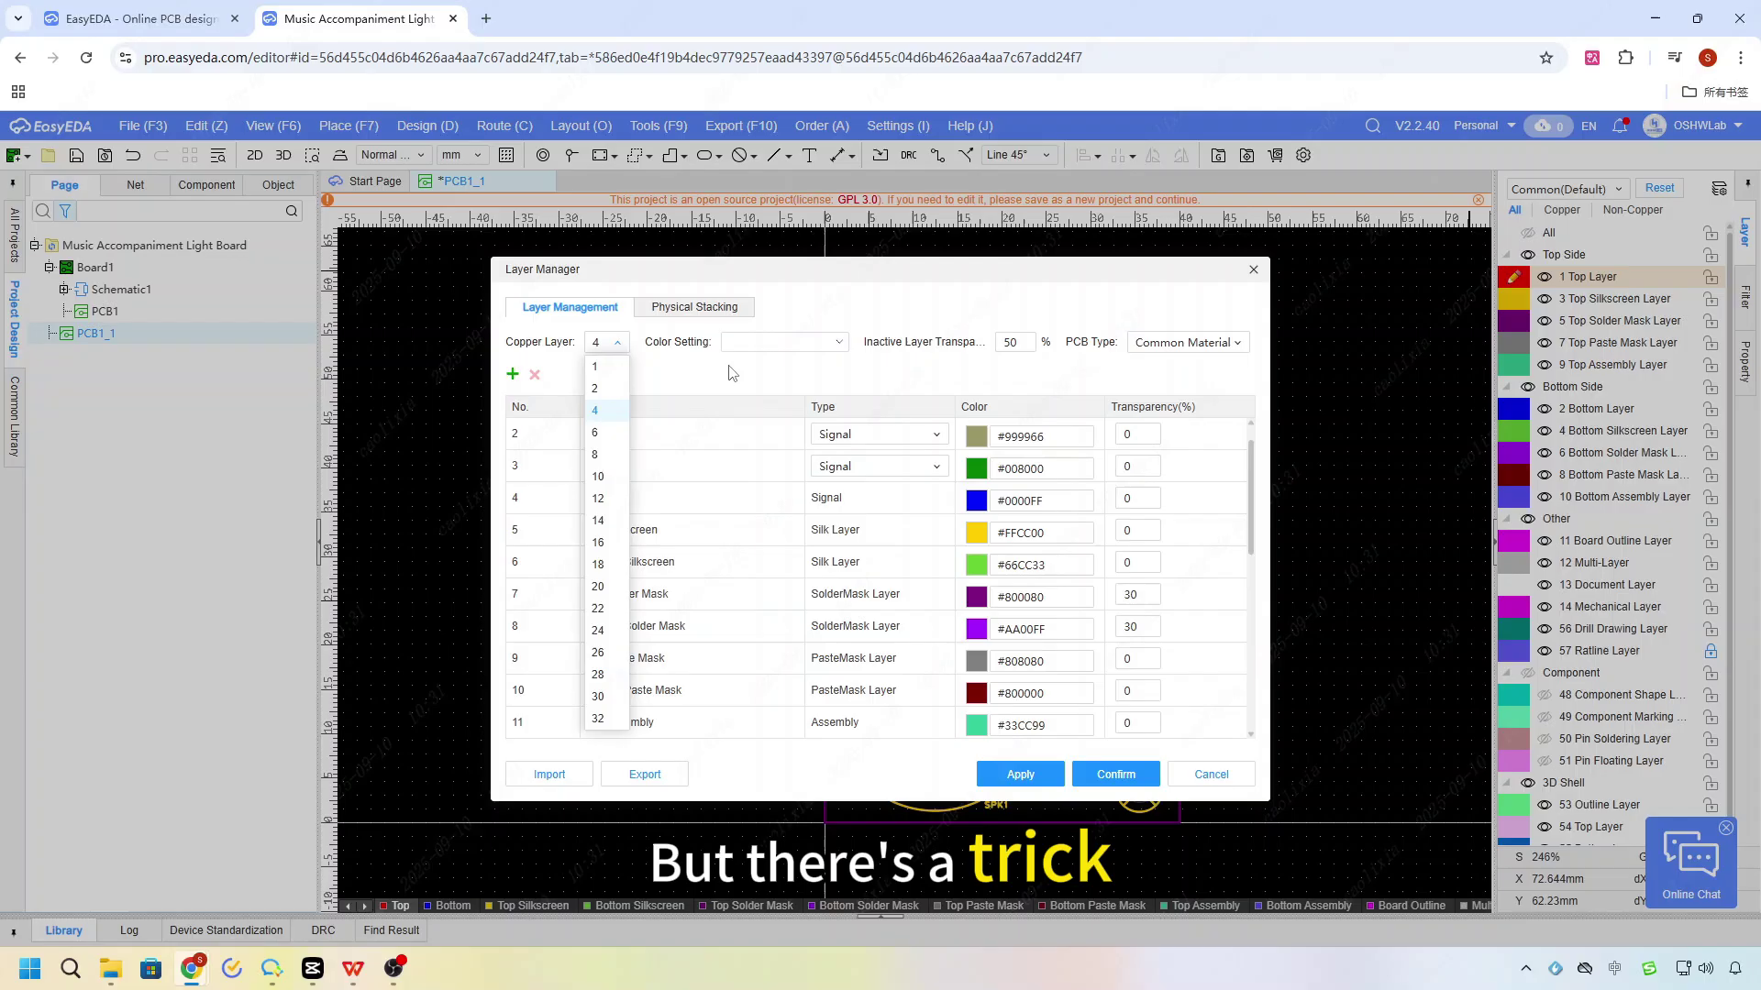
{"action": "left_click", "coordinate": [732, 372]}
{"action": "left_click", "coordinate": [607, 342]}
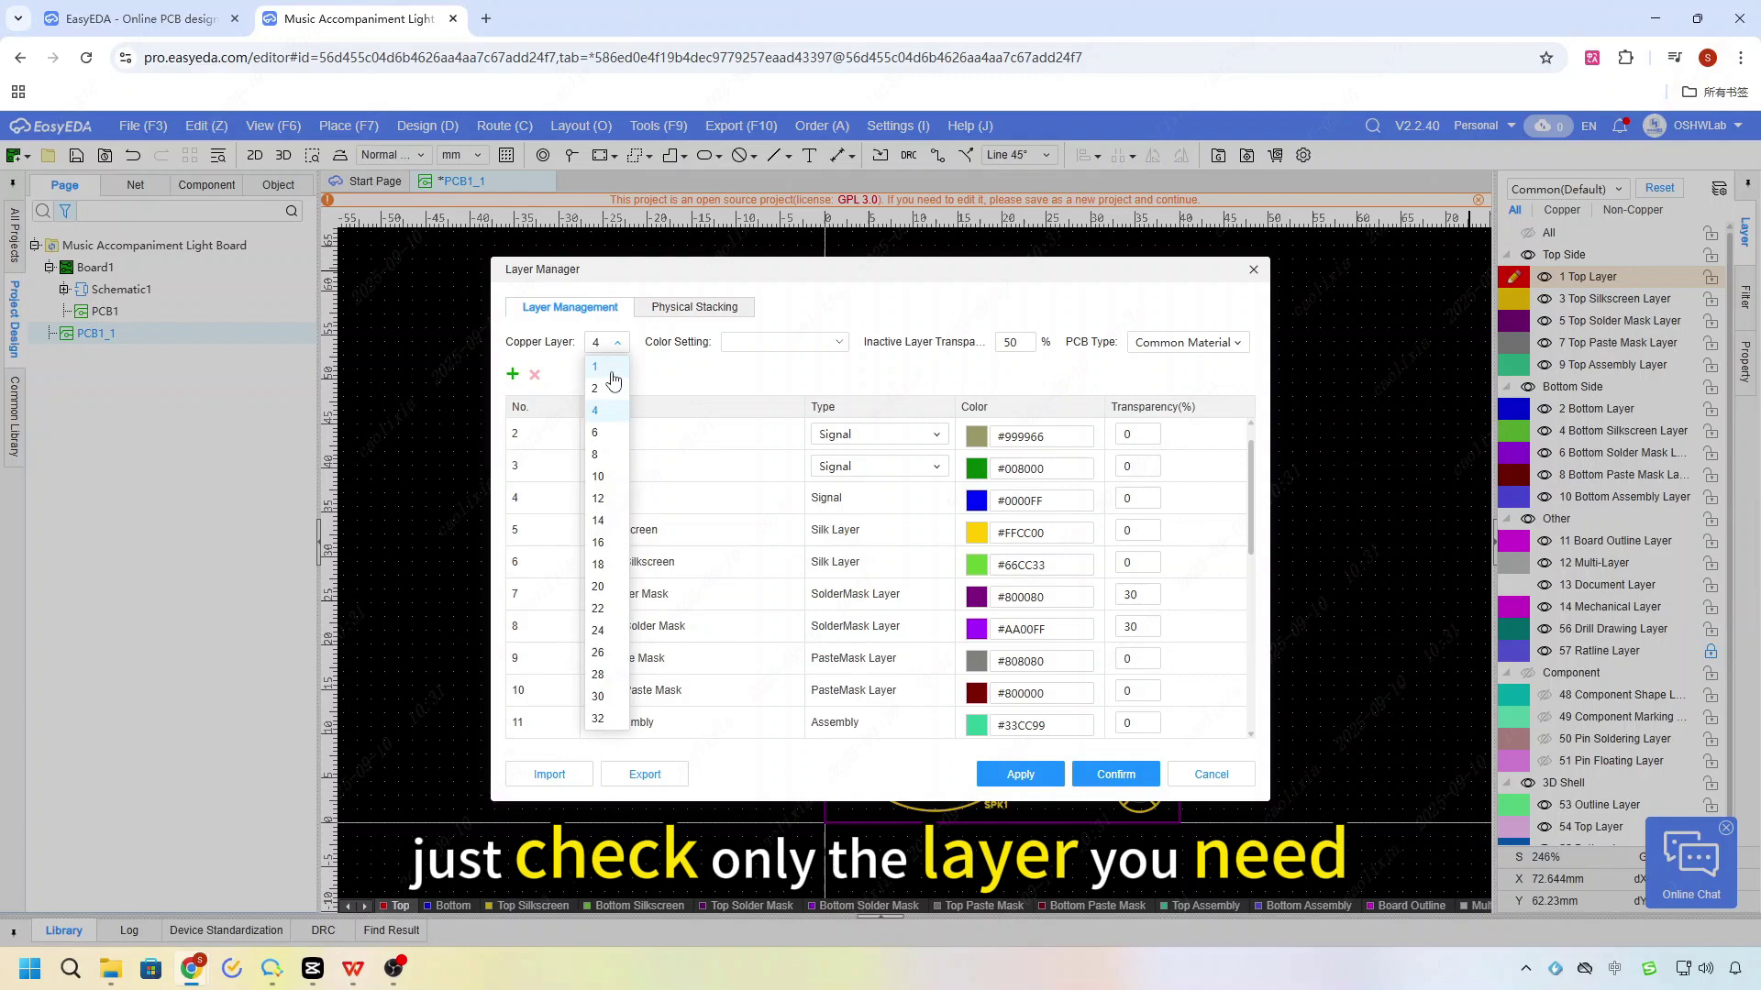
{"action": "left_click", "coordinate": [712, 399]}
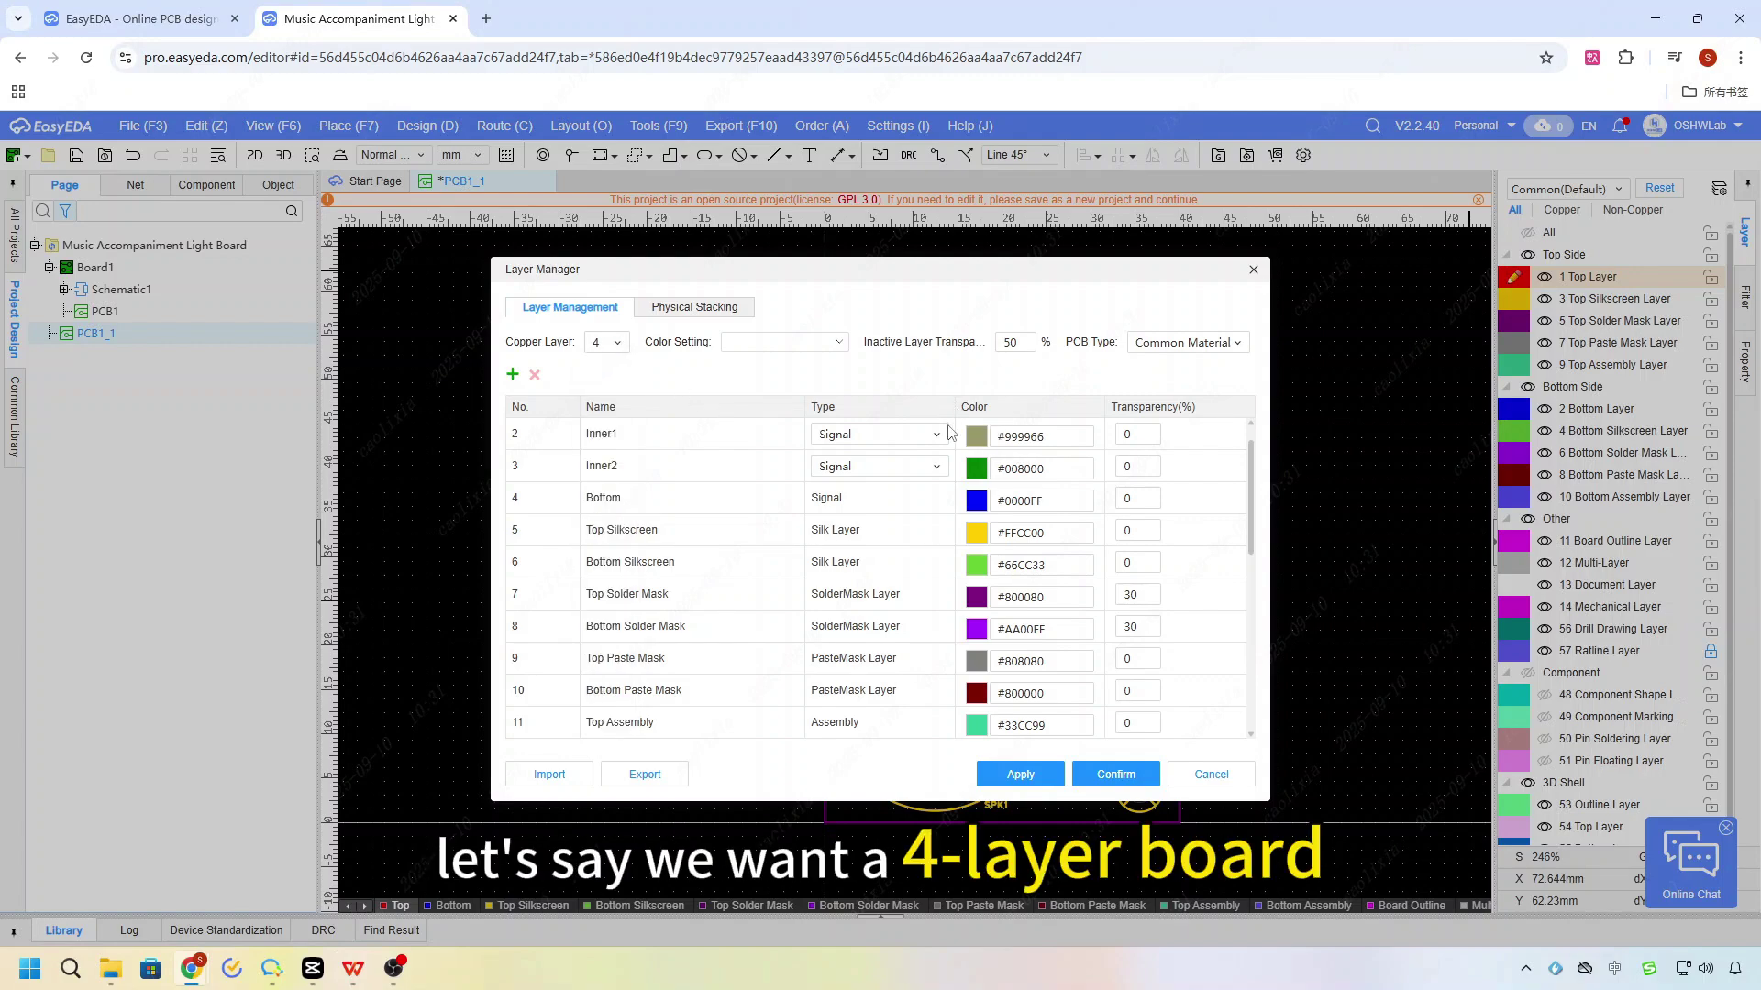
Rename the Inner2 layer to GND
{"action": "left_click", "coordinate": [864, 470]}
{"action": "left_click", "coordinate": [675, 455]}
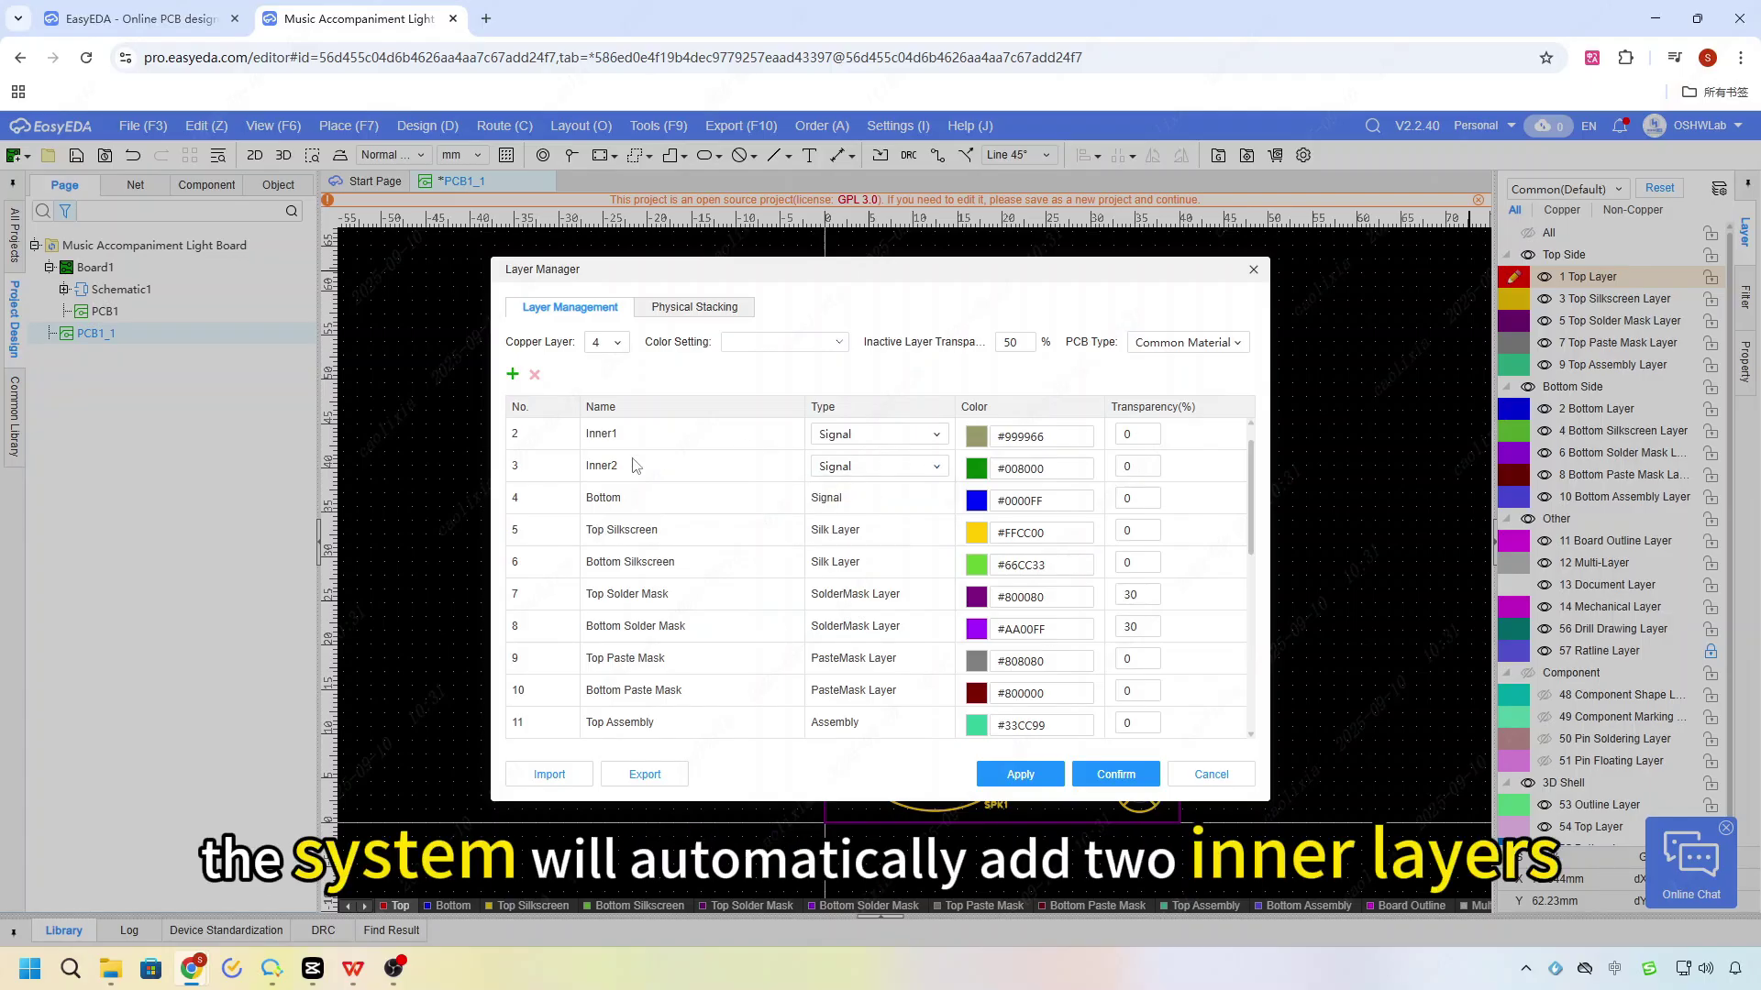
{"action": "double_click", "coordinate": [637, 466]}
{"action": "type", "text": "g"}
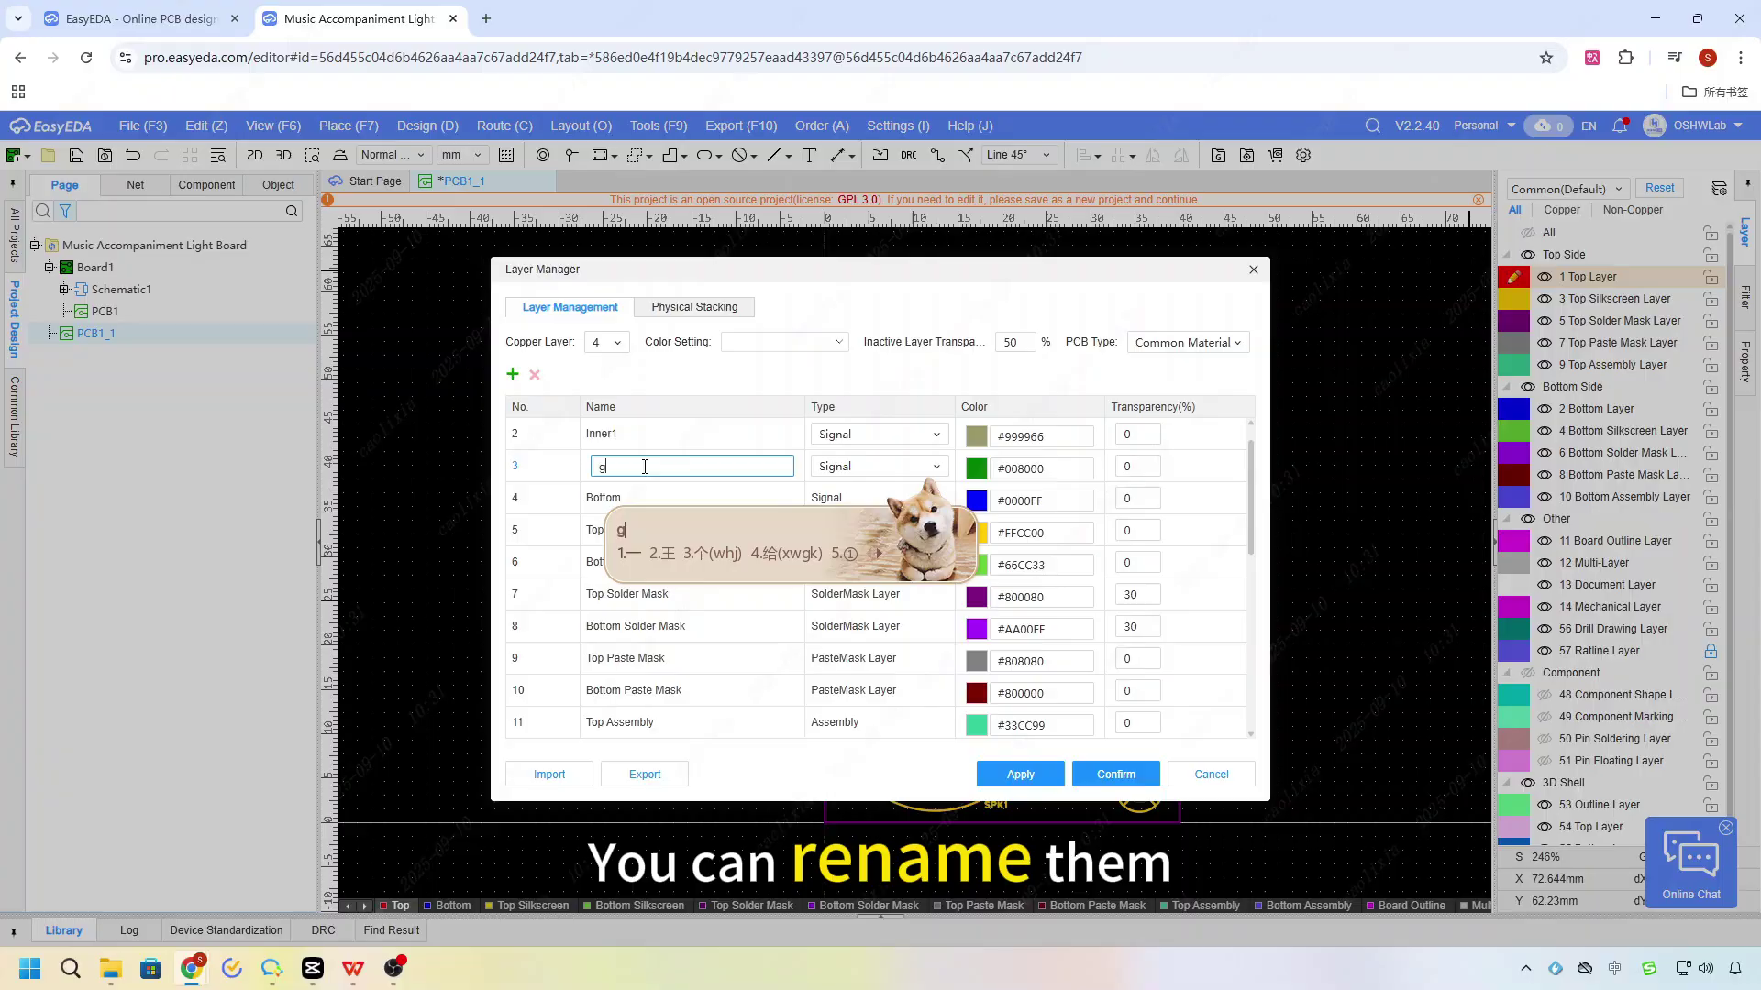
{"action": "key", "text": "Escape"}
{"action": "type", "text": "GND"}
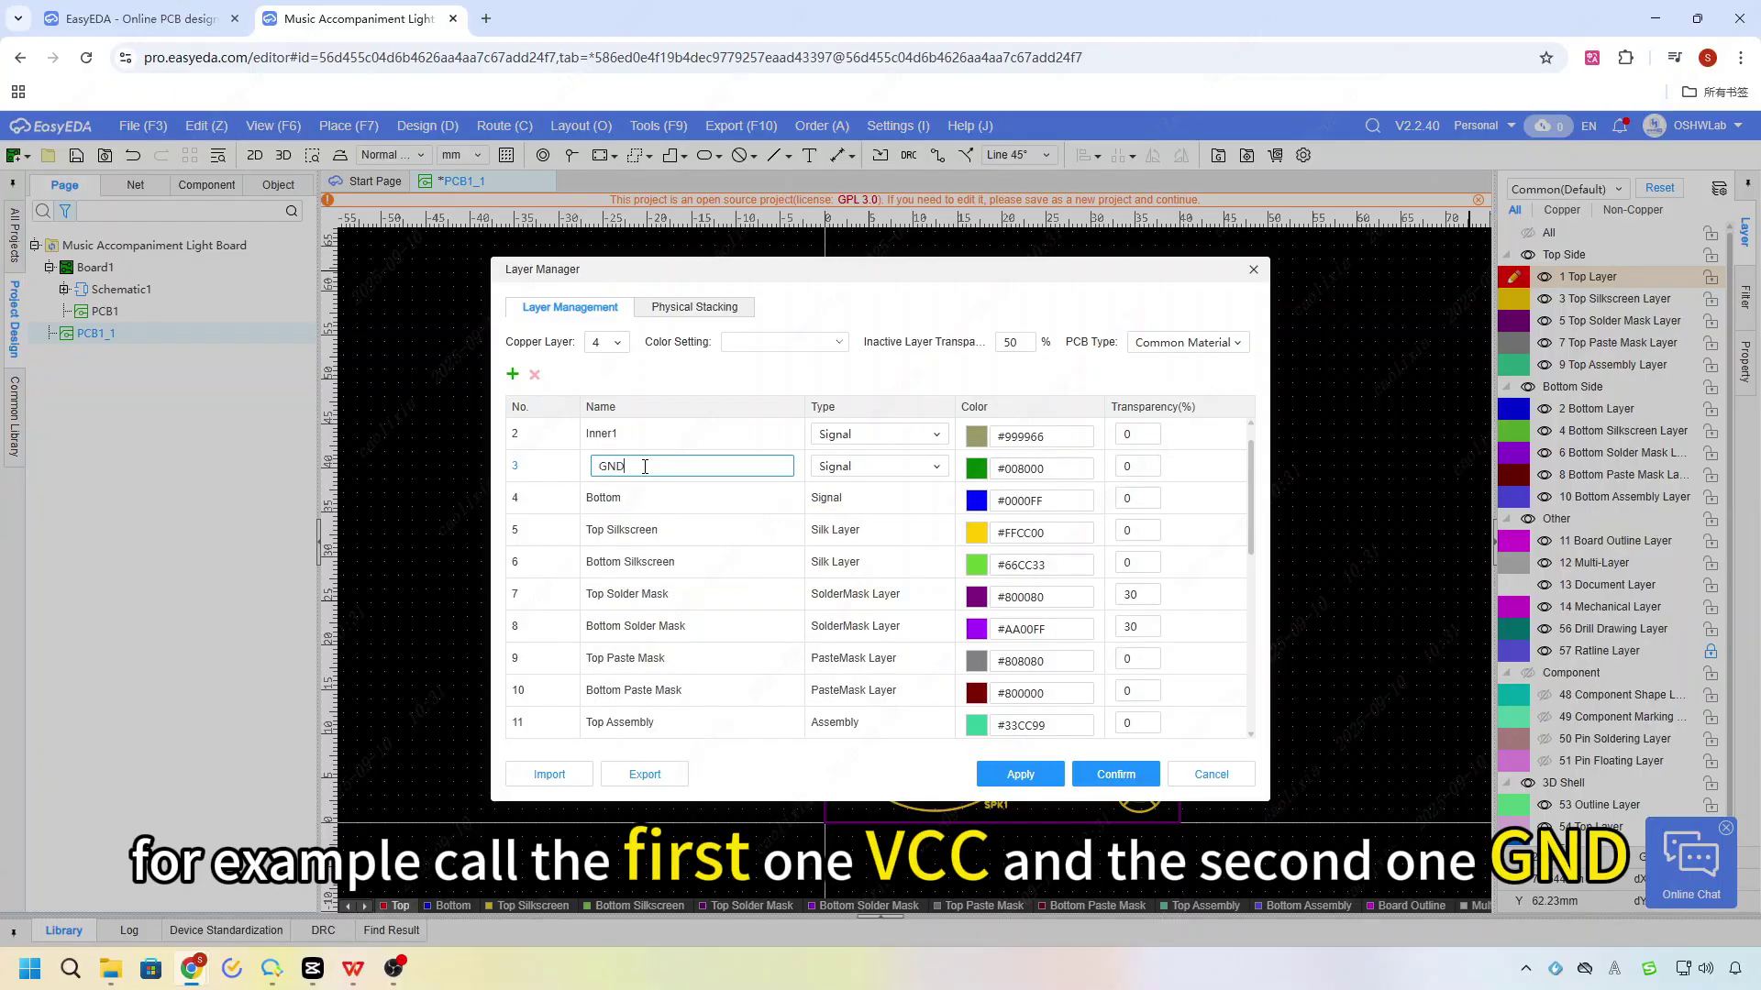
{"action": "key", "text": "Return"}
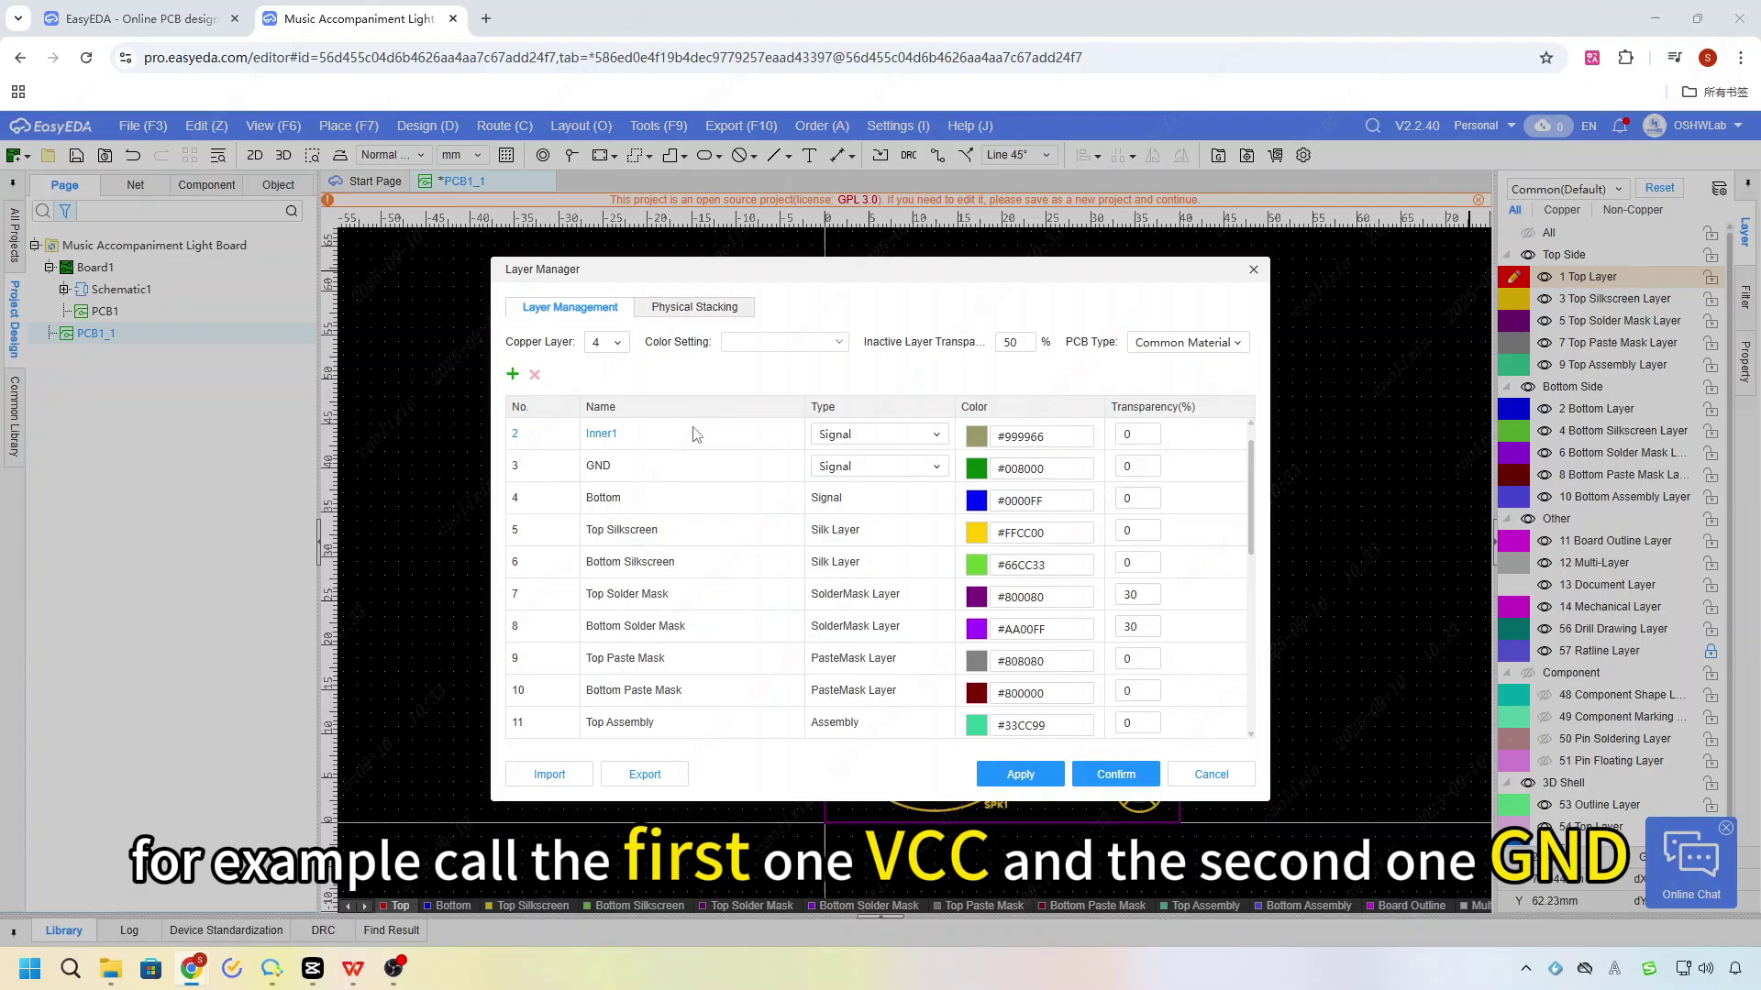
Rename the Inner1 layer to VCC
{"action": "double_click", "coordinate": [621, 440]}
{"action": "left_click", "coordinate": [624, 437]}
{"action": "double_click", "coordinate": [629, 436]}
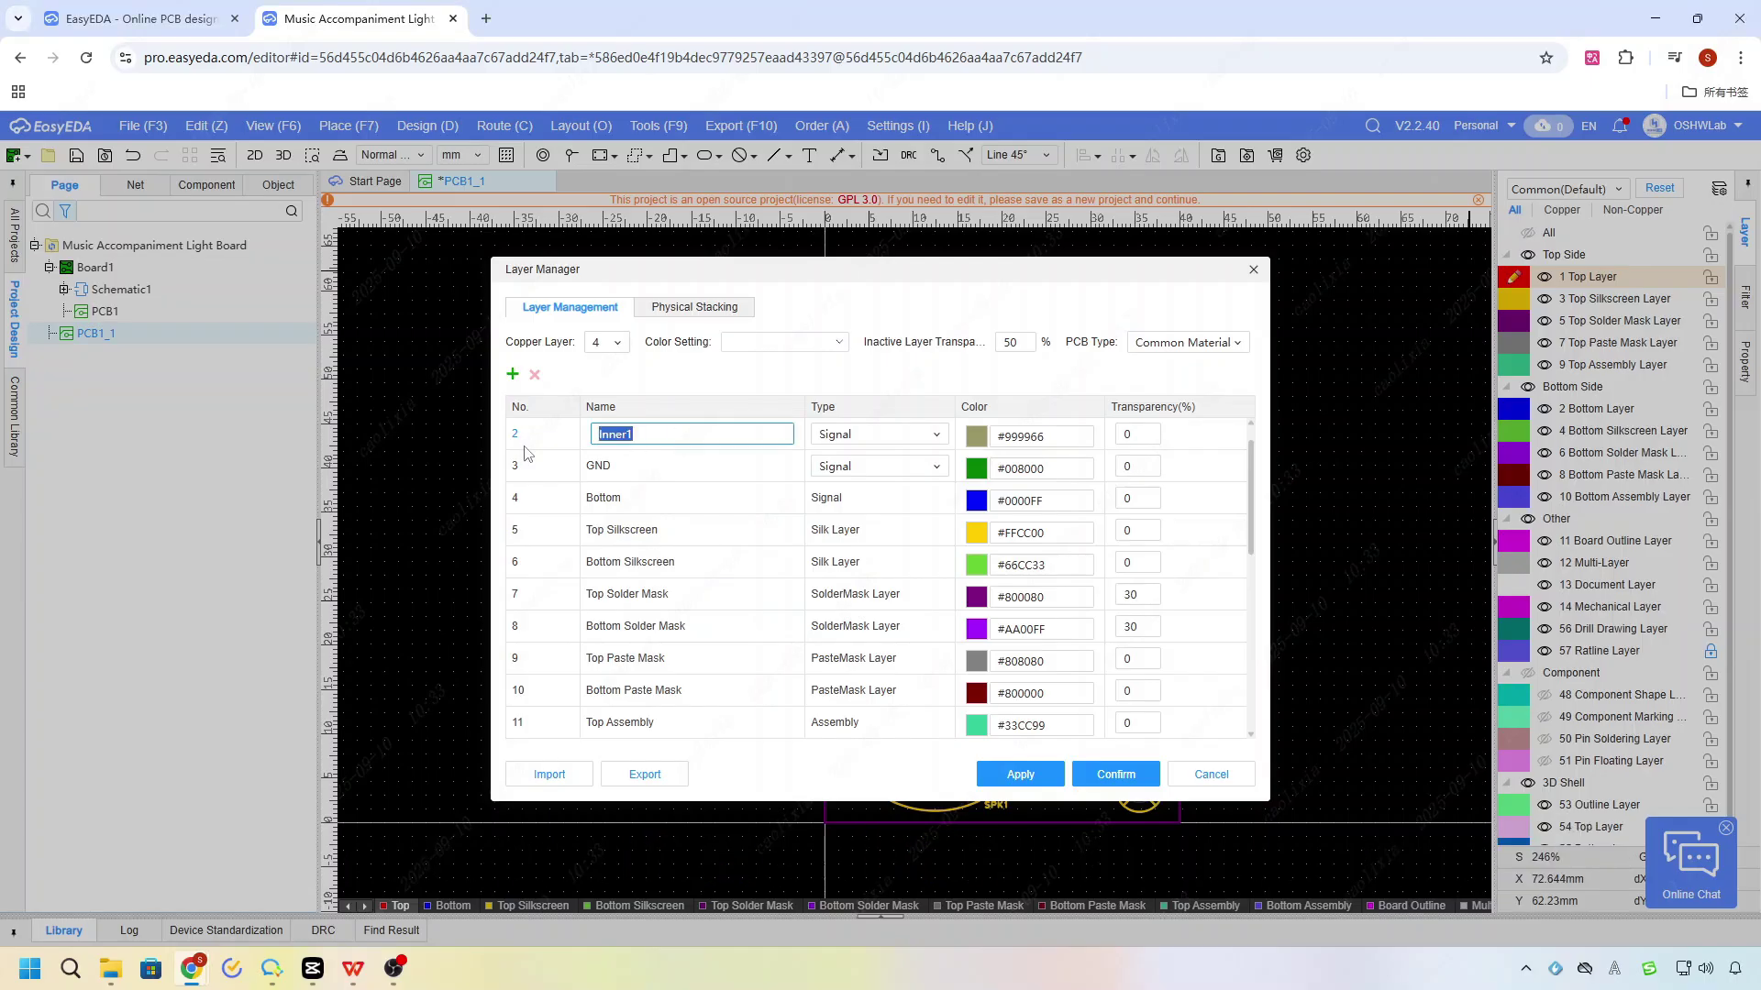
{"action": "type", "text": "V"}
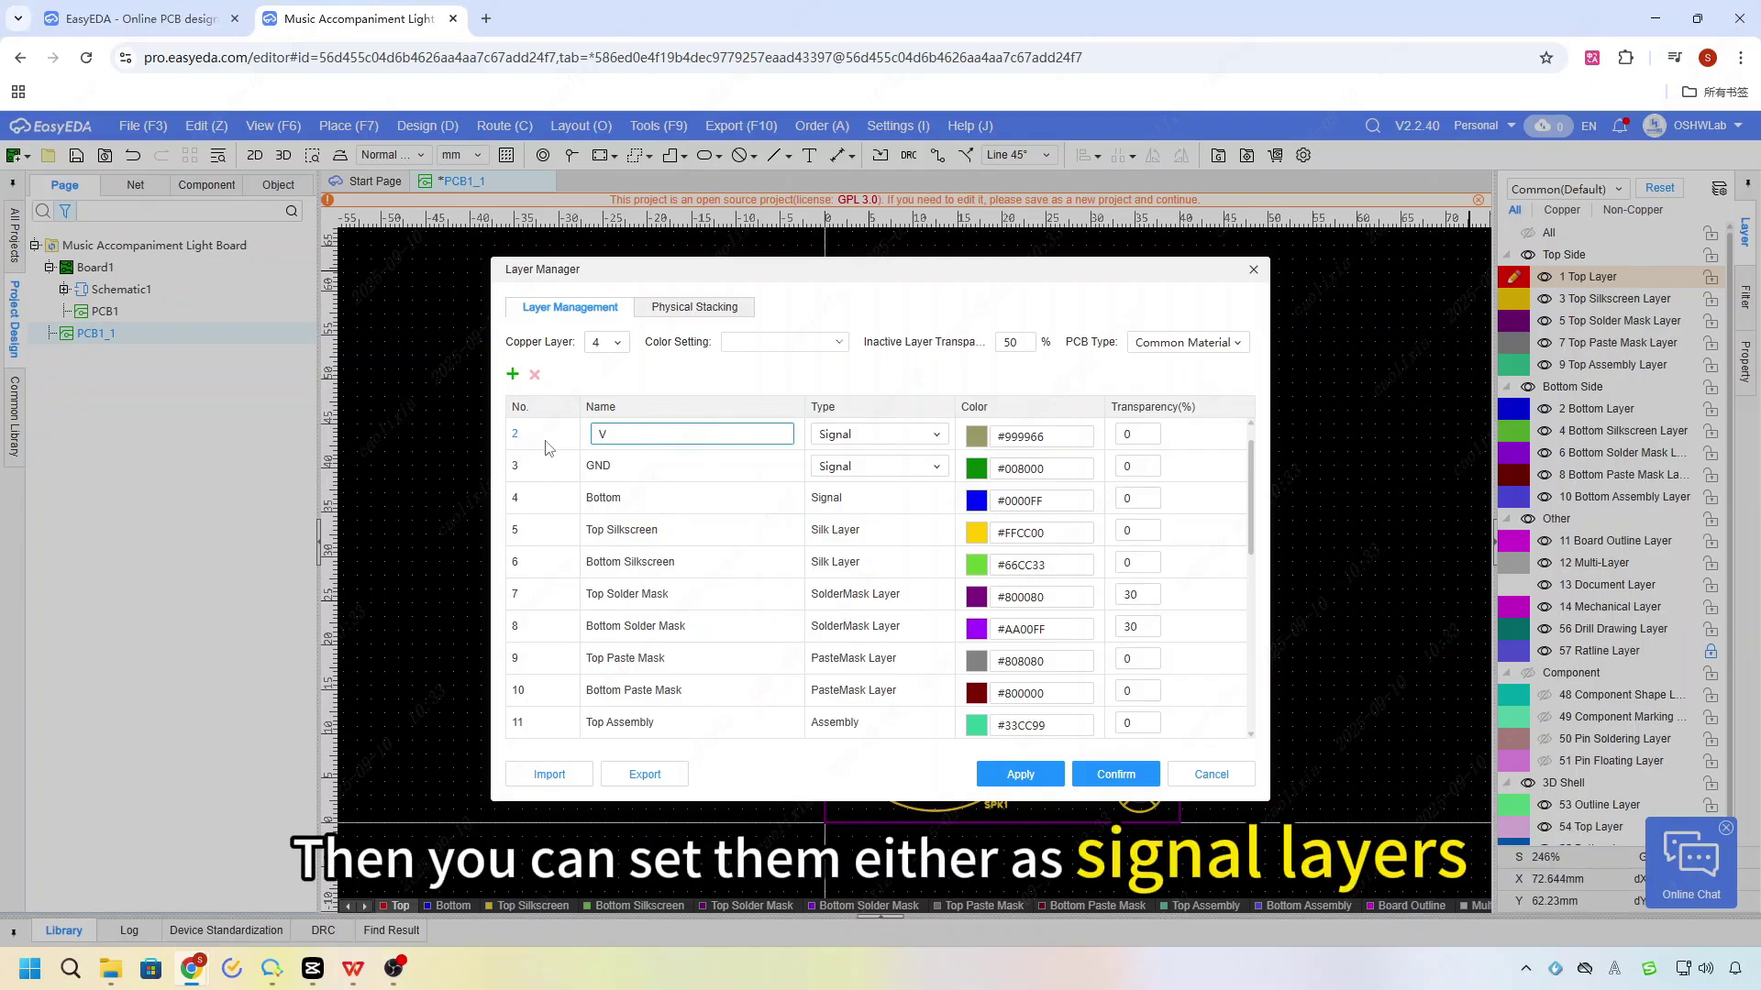
{"action": "type", "text": "CC"}
{"action": "left_click", "coordinate": [566, 447]}
Keep VCC as a Signal layer, then apply and confirm the four-layer stack
{"action": "left_click", "coordinate": [932, 444]}
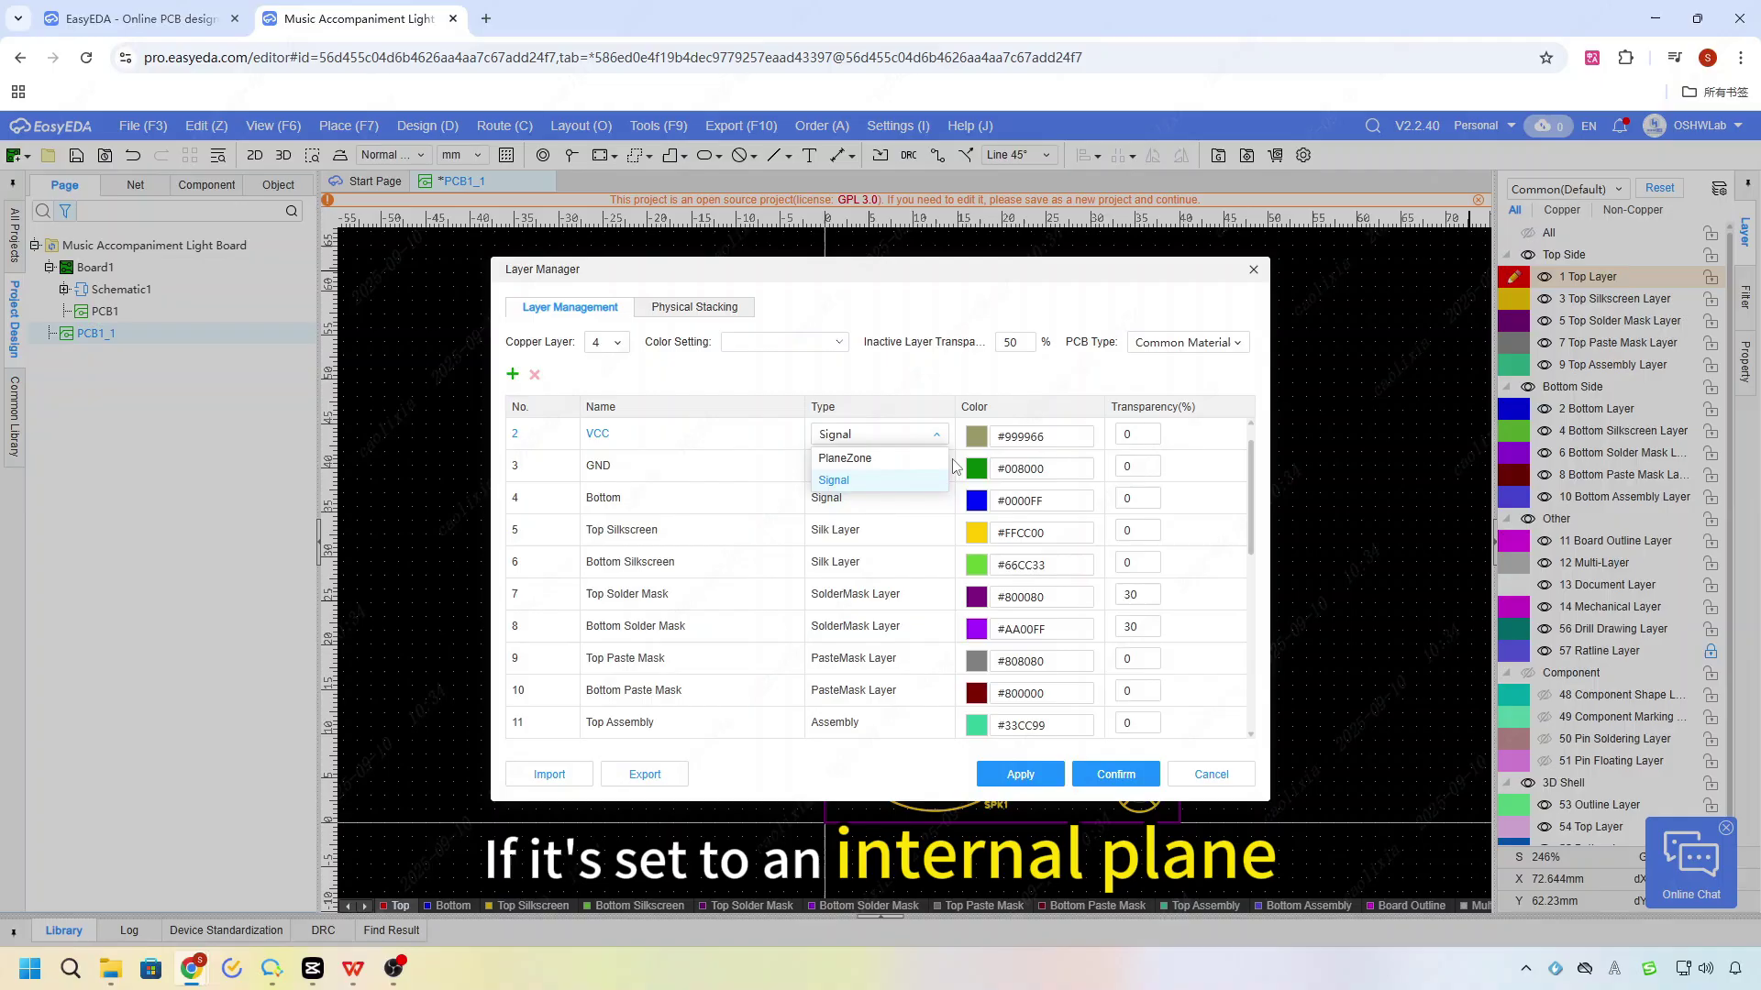
{"action": "left_click", "coordinate": [935, 459]}
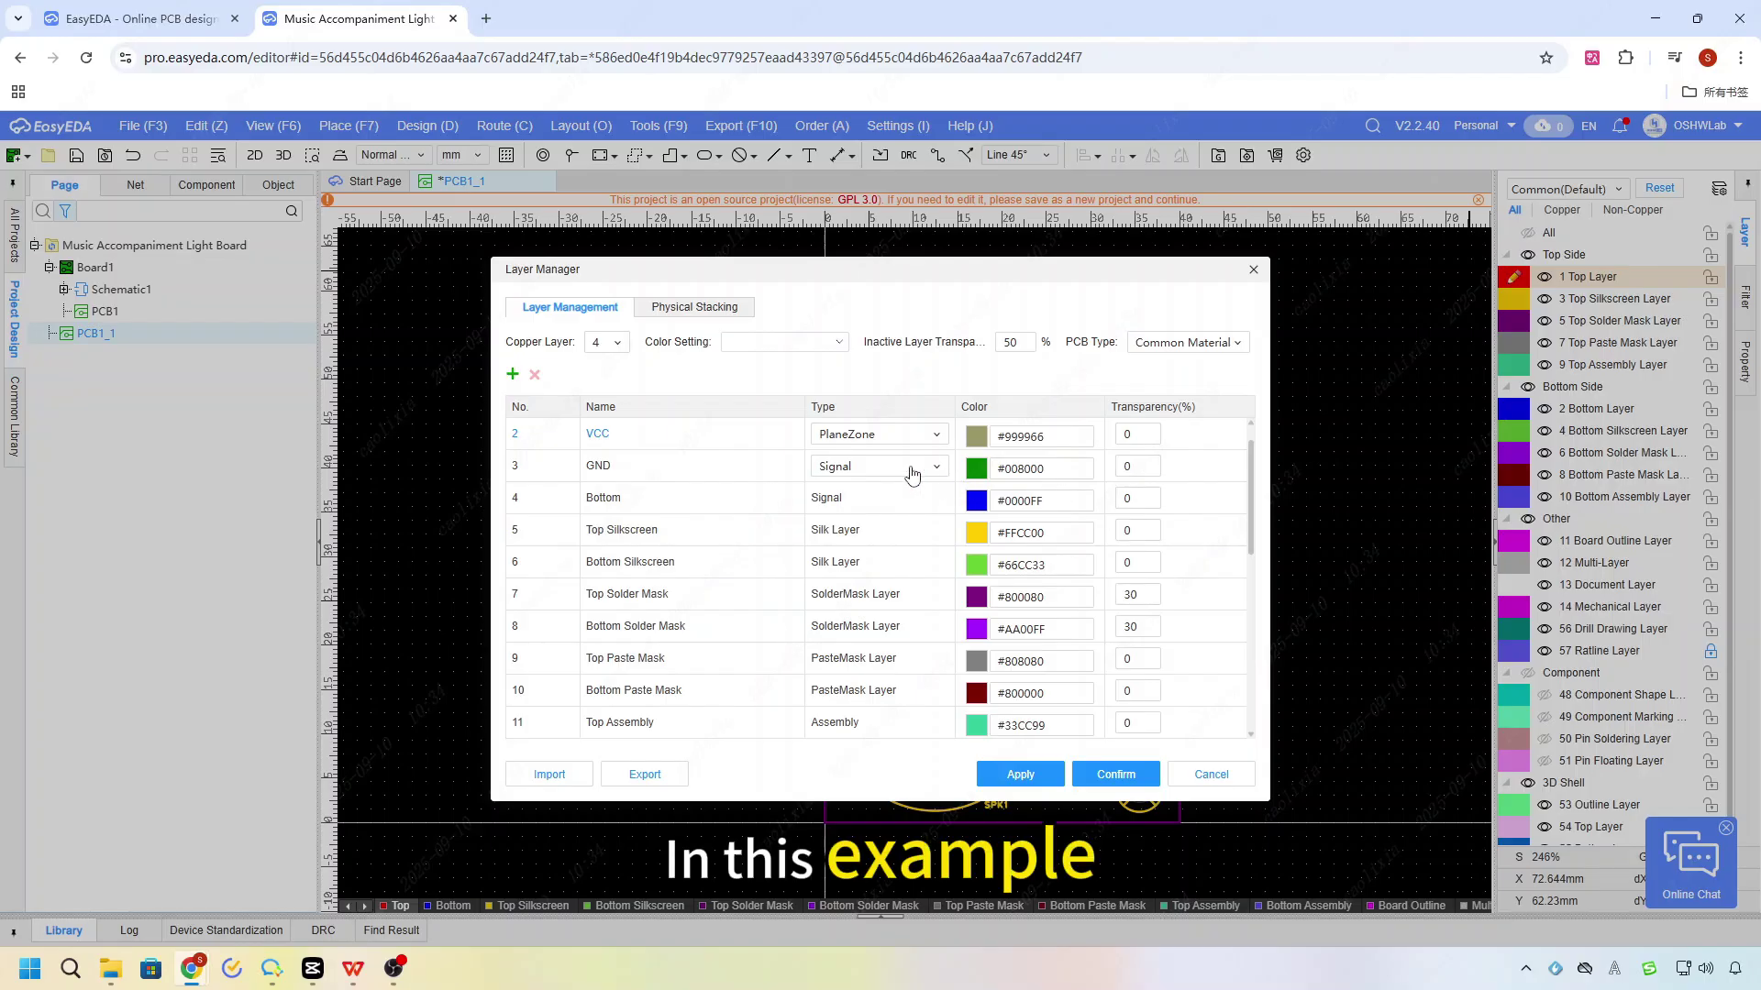
{"action": "left_click", "coordinate": [860, 447]}
{"action": "left_click", "coordinate": [837, 477]}
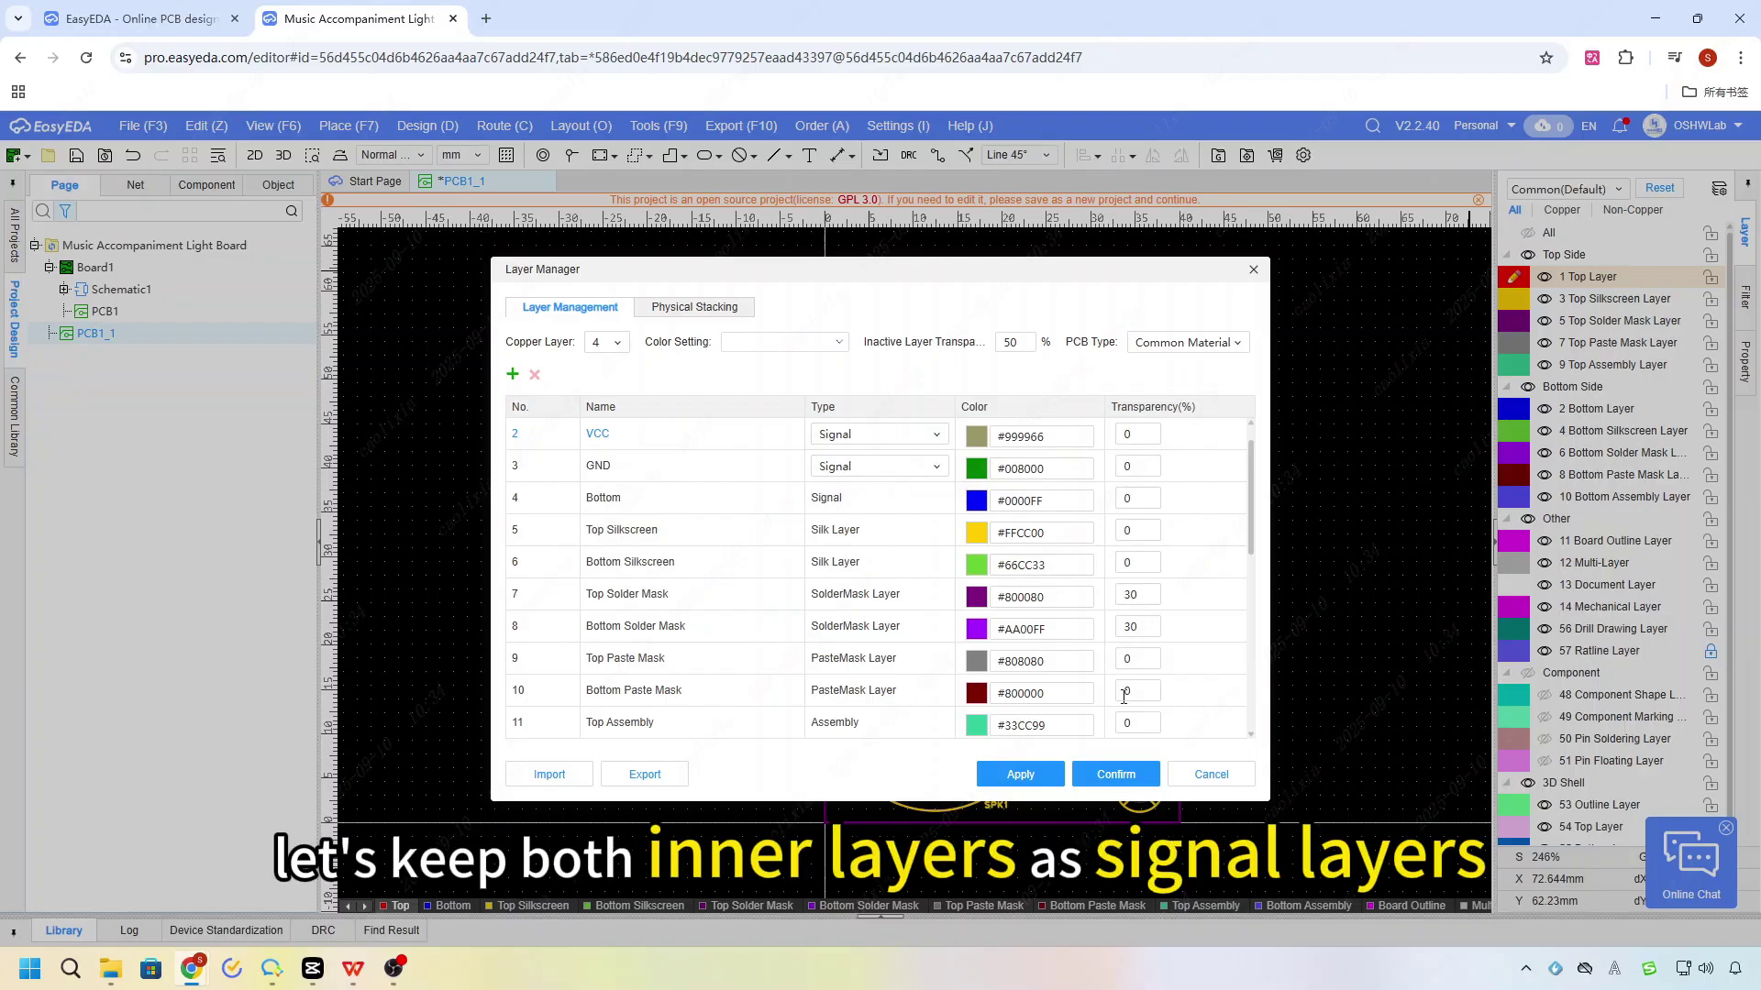
{"action": "left_click", "coordinate": [1043, 776]}
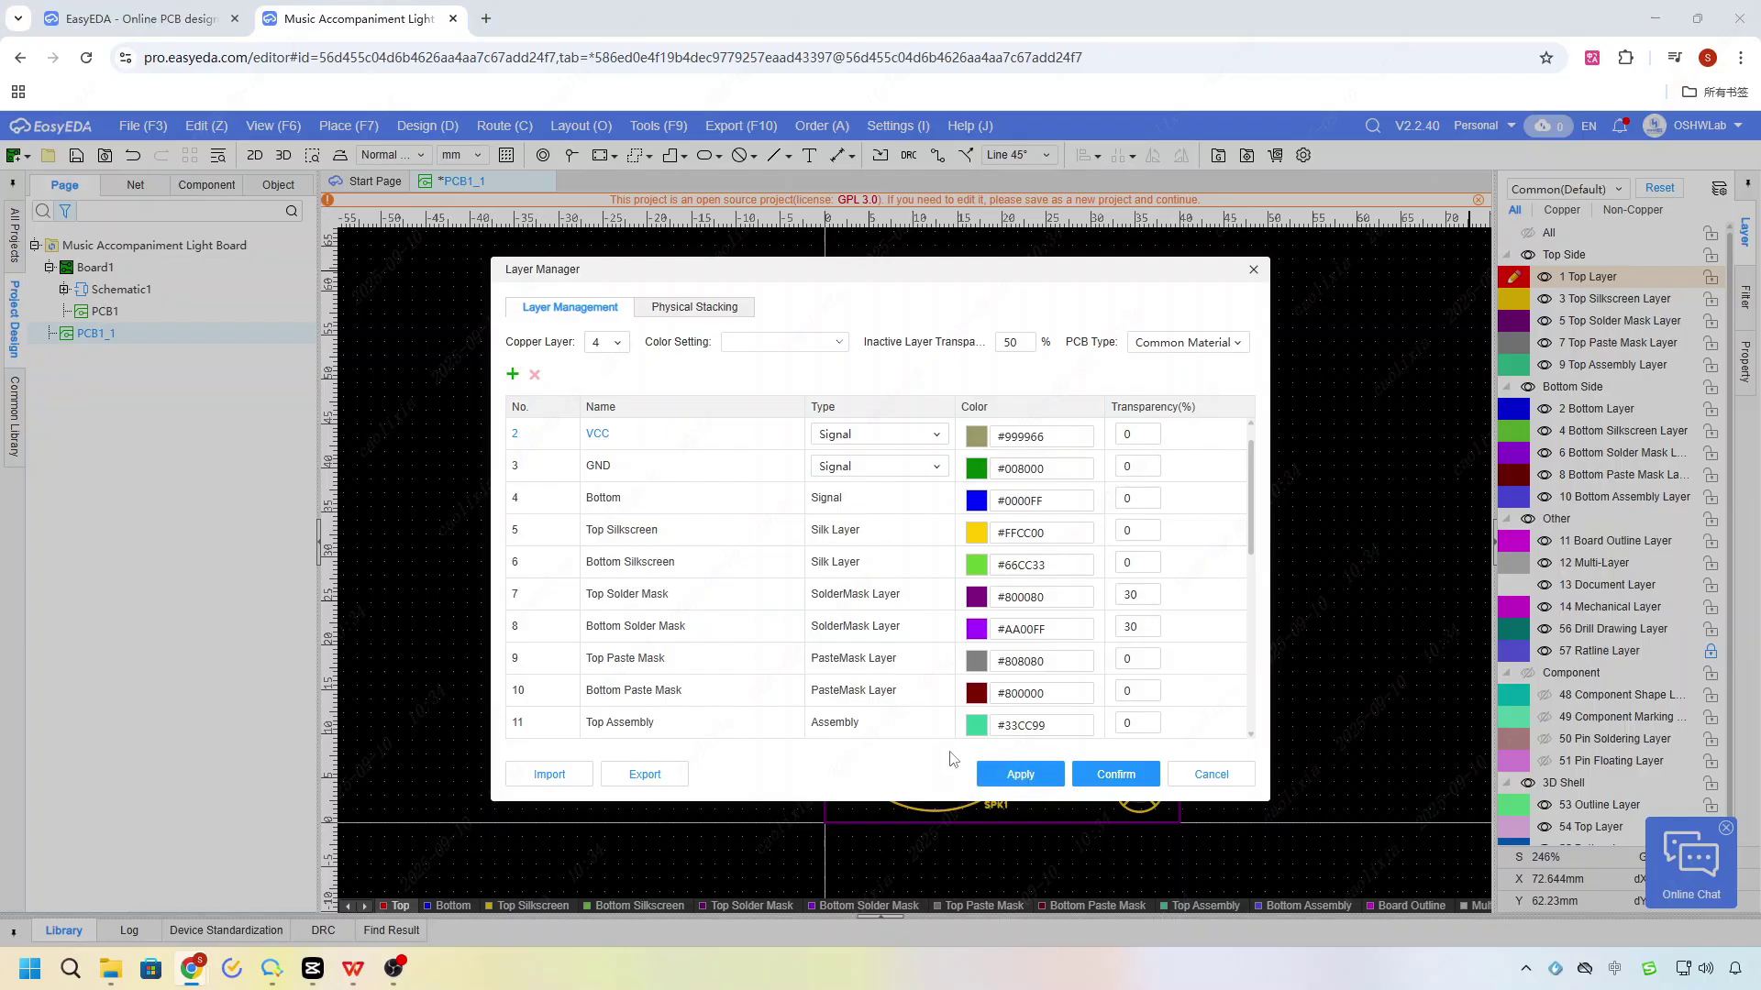
{"action": "left_click", "coordinate": [1134, 777]}
Start a single-track route (W) from the C12 pad
{"action": "scroll", "coordinate": [1092, 409], "scroll_direction": "up", "scroll_amount": 2}
{"action": "left_click", "coordinate": [504, 126]}
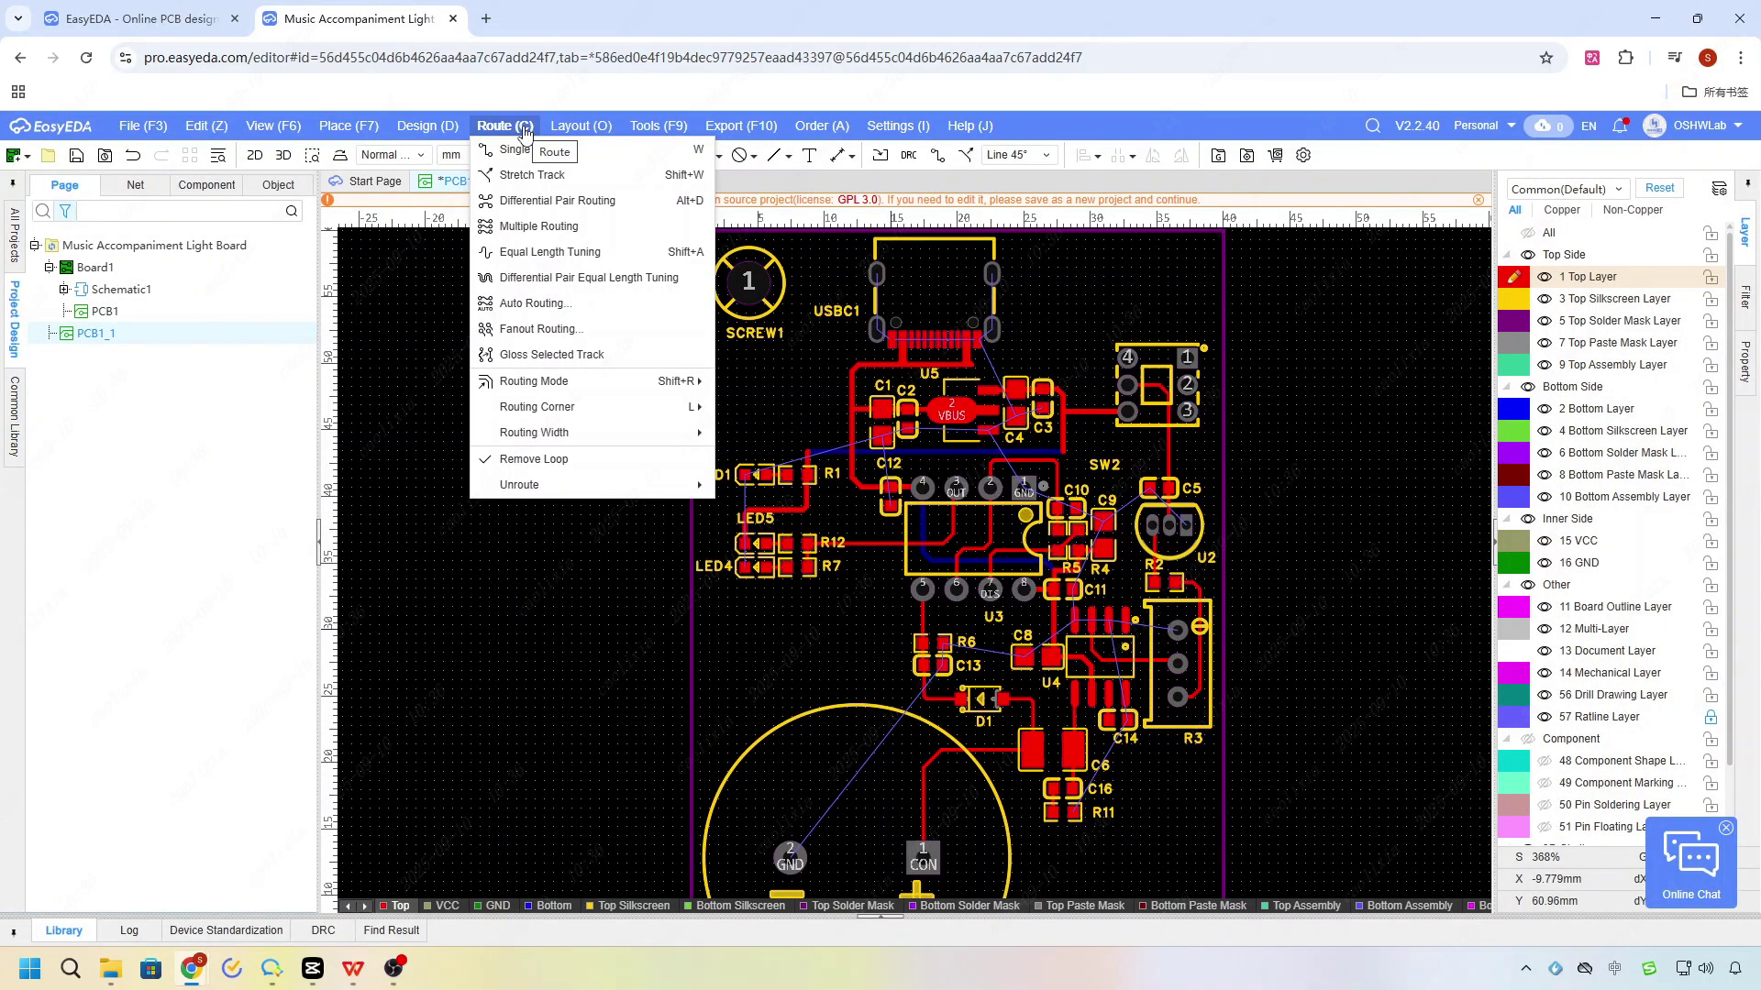
{"action": "mouse_move", "coordinate": [571, 490]}
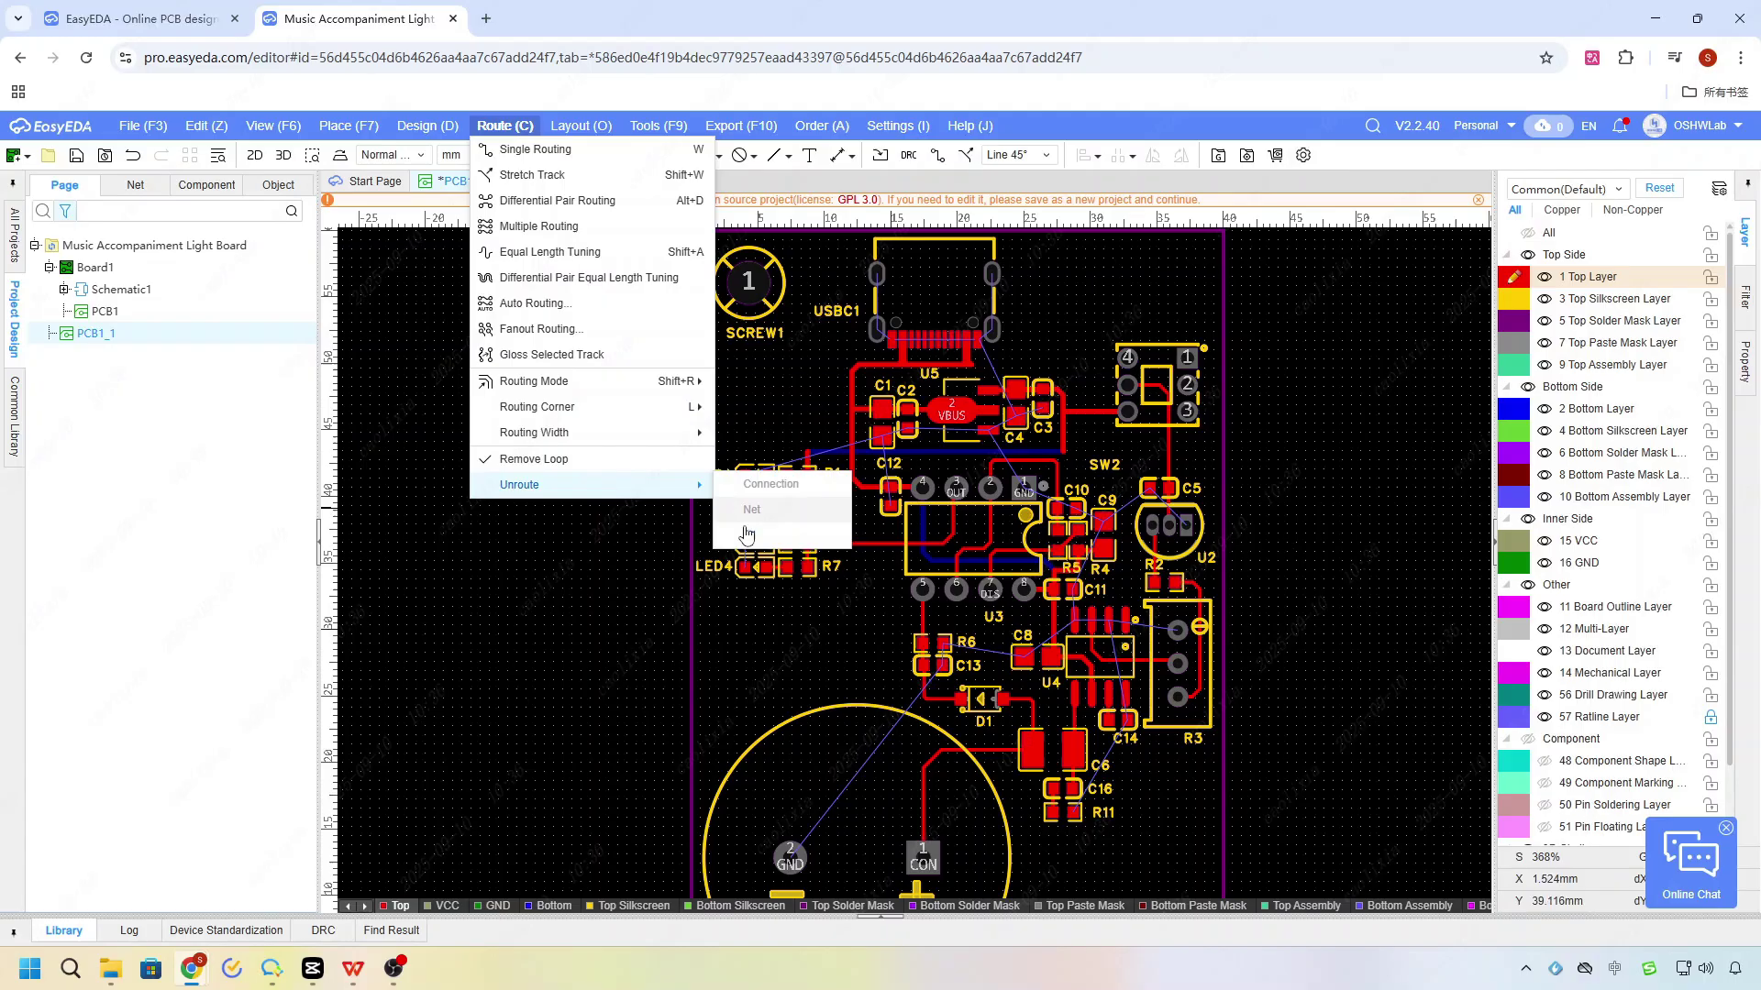
{"action": "key", "text": "Escape"}
{"action": "key", "text": "w"}
{"action": "left_click", "coordinate": [747, 396]}
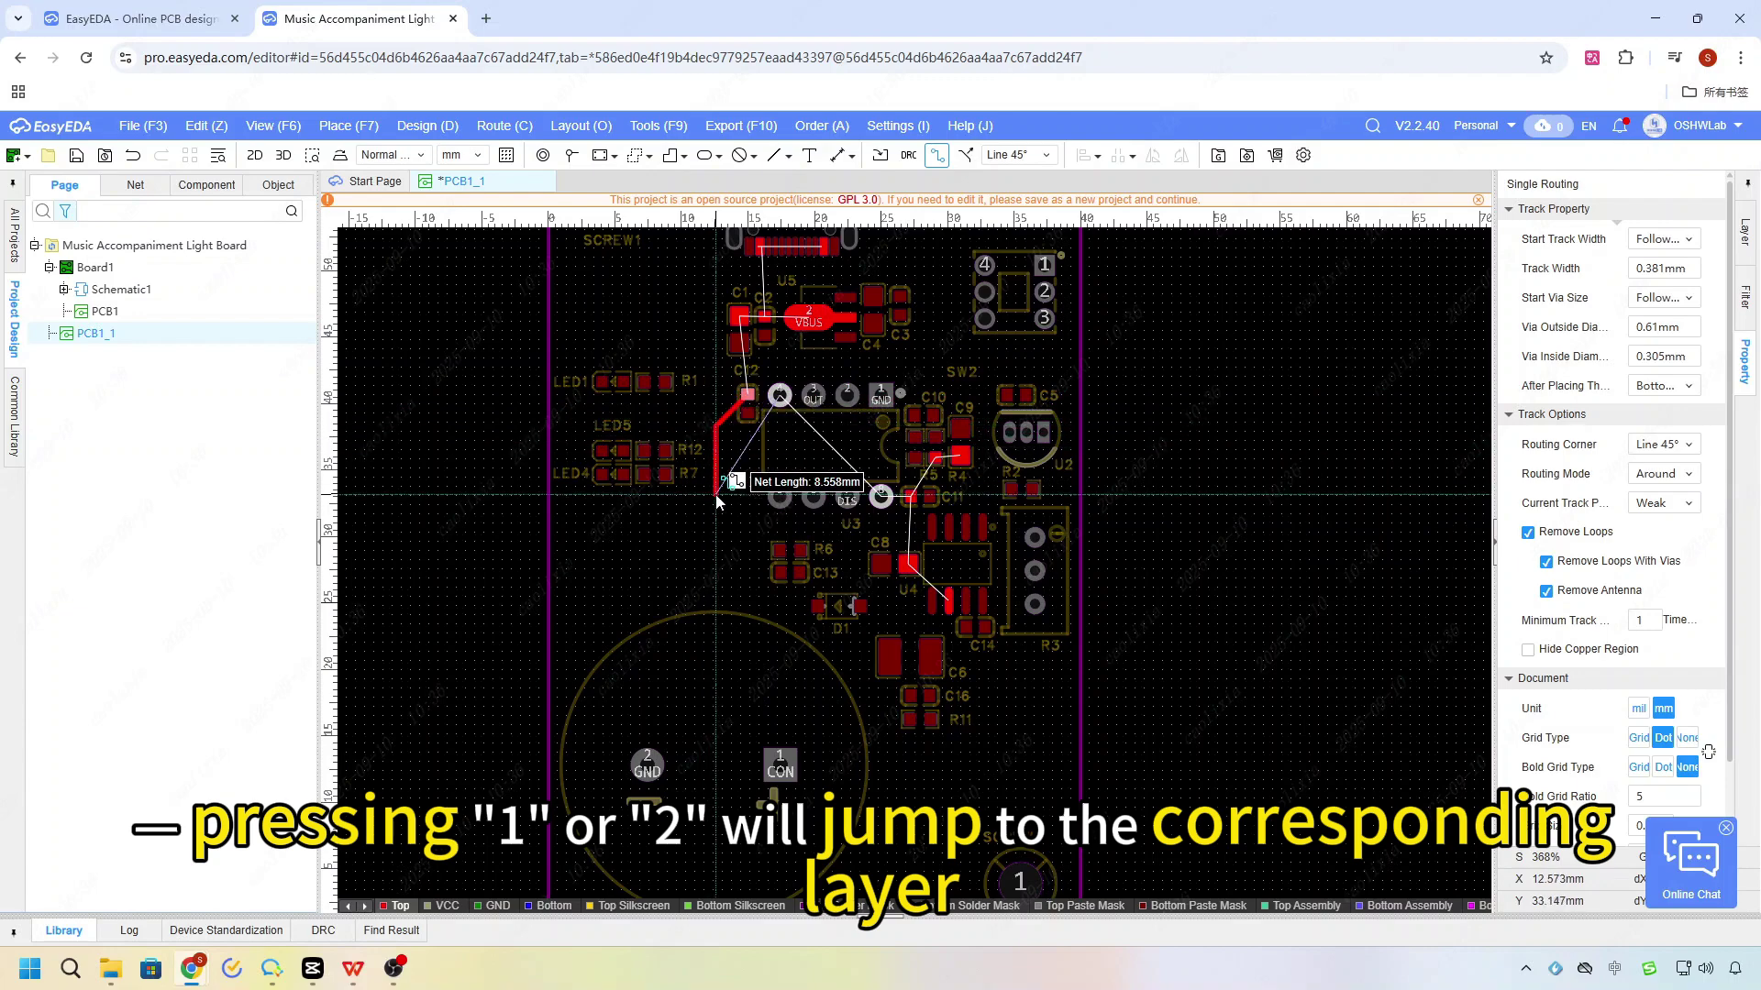
Continue the VBUS track onto the GND layer, then the VCC layer, and finish it
{"action": "key", "text": "2"}
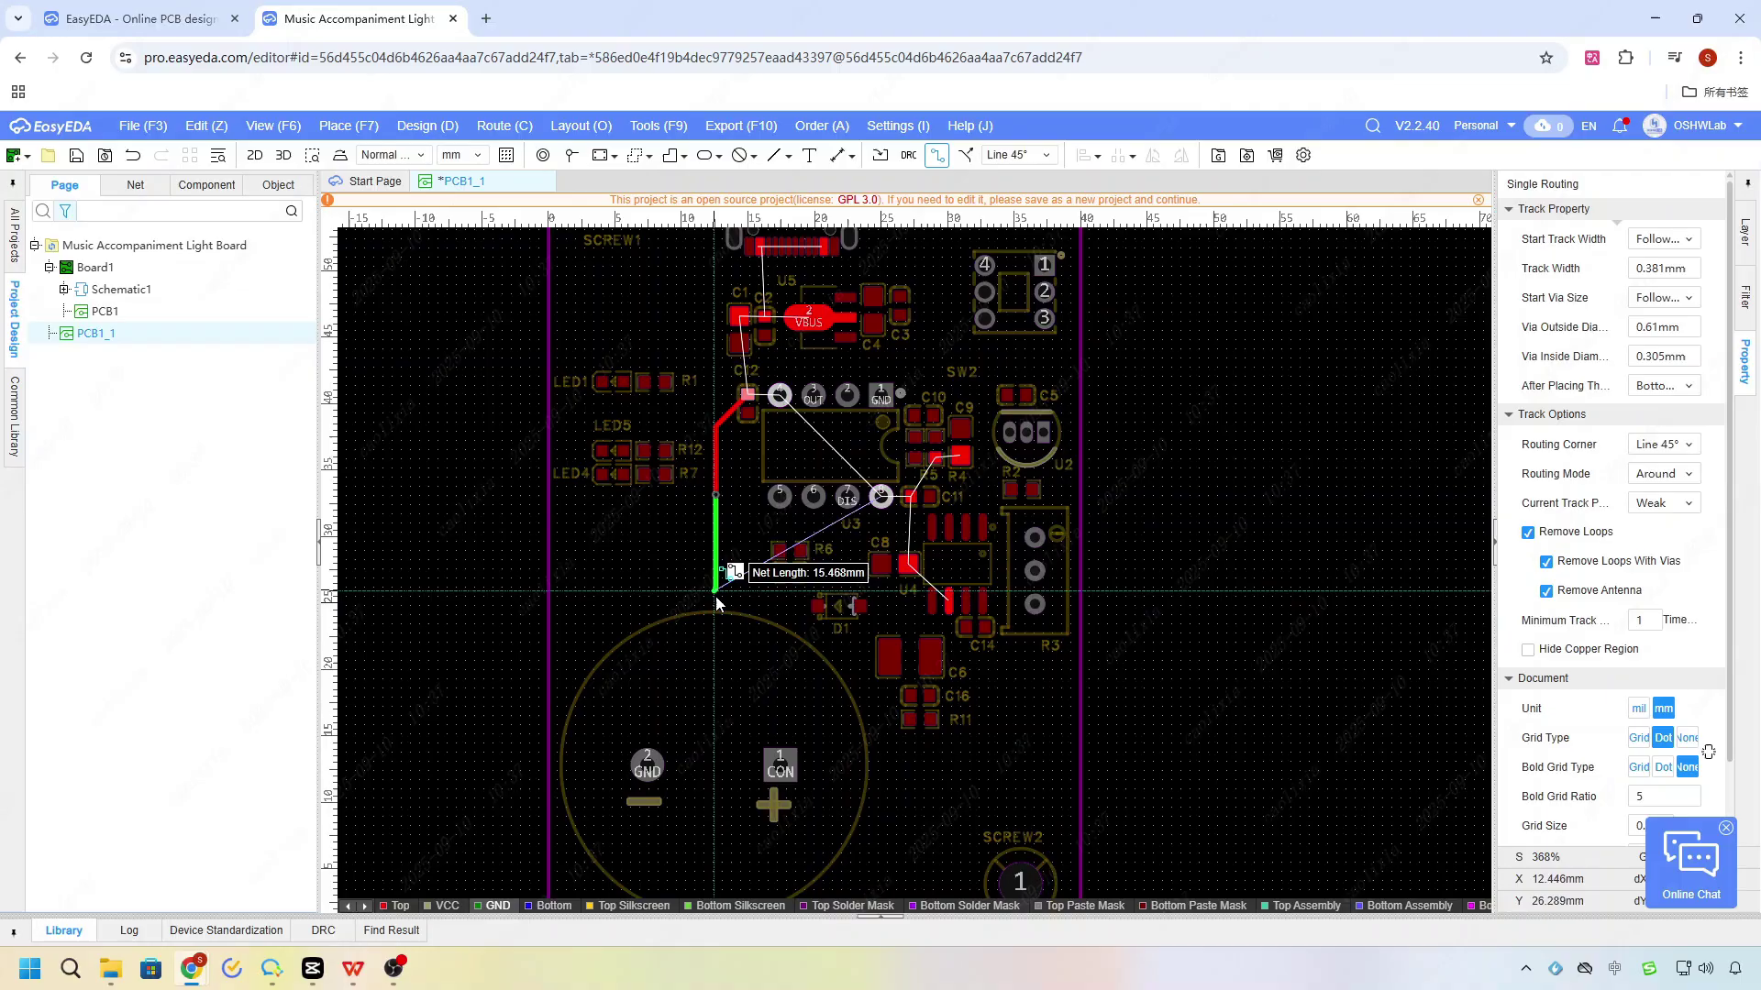
{"action": "scroll", "coordinate": [713, 603], "scroll_direction": "up", "scroll_amount": 4}
{"action": "scroll", "coordinate": [720, 603], "scroll_direction": "up", "scroll_amount": 3}
{"action": "scroll", "coordinate": [722, 601], "scroll_direction": "down", "scroll_amount": 3}
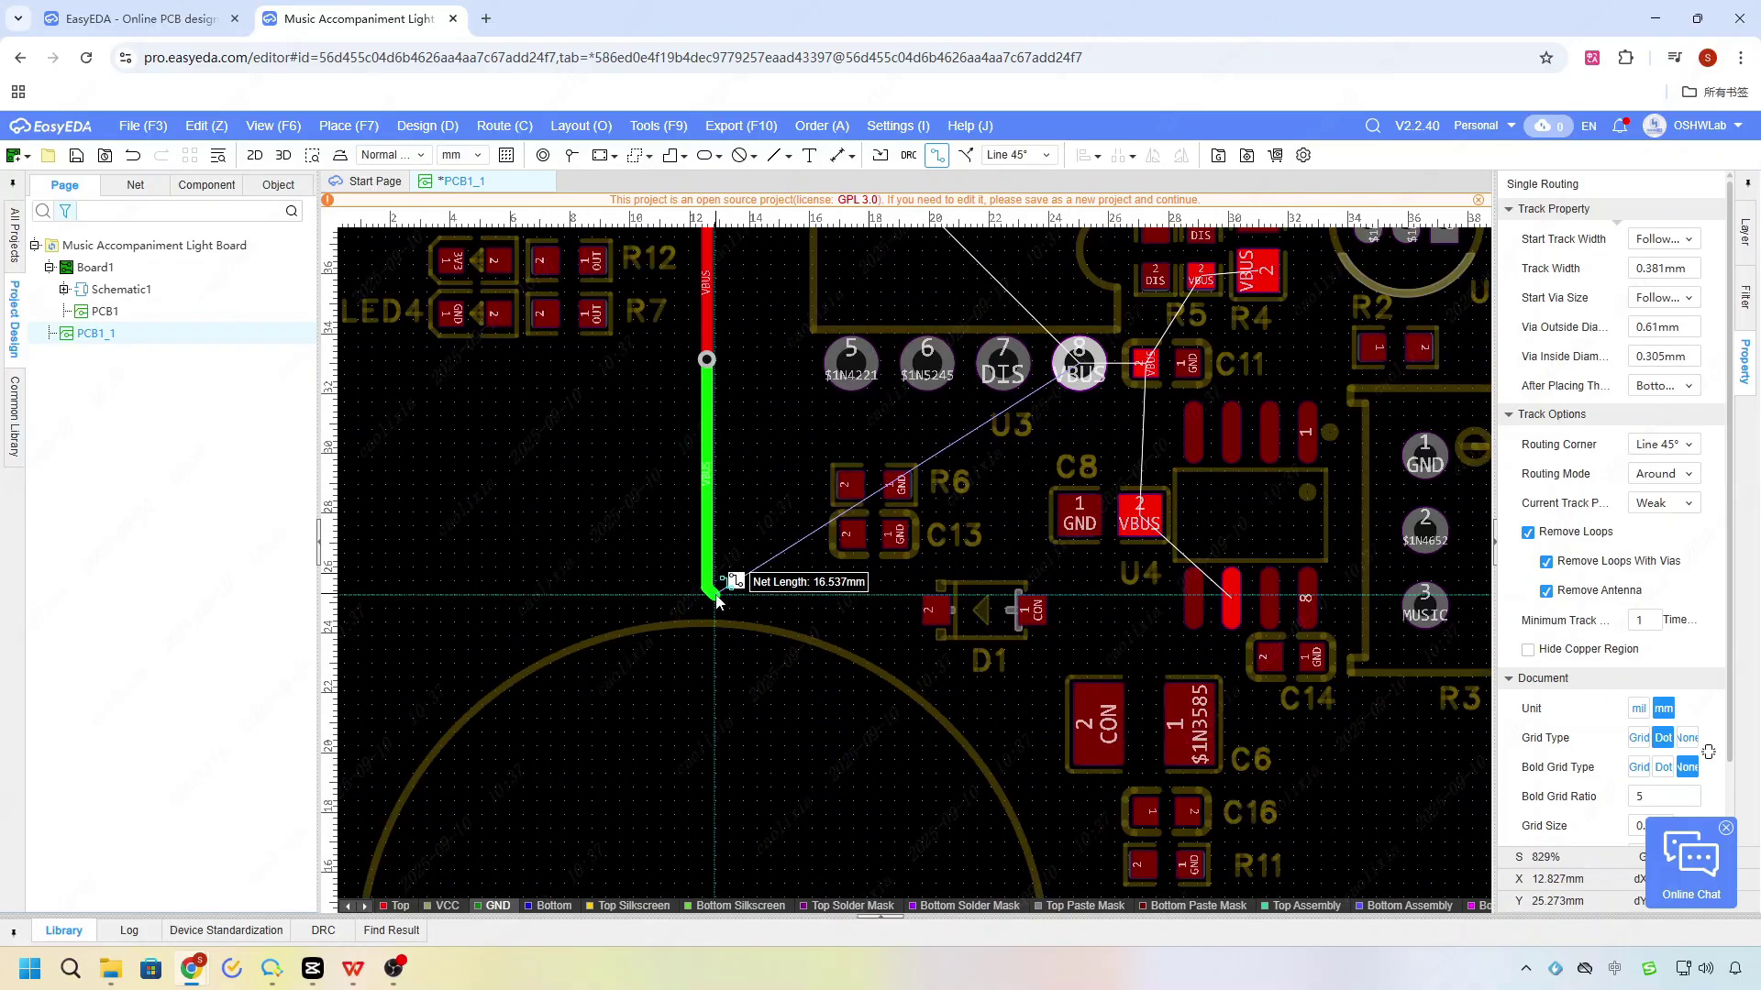
{"action": "key", "text": "3"}
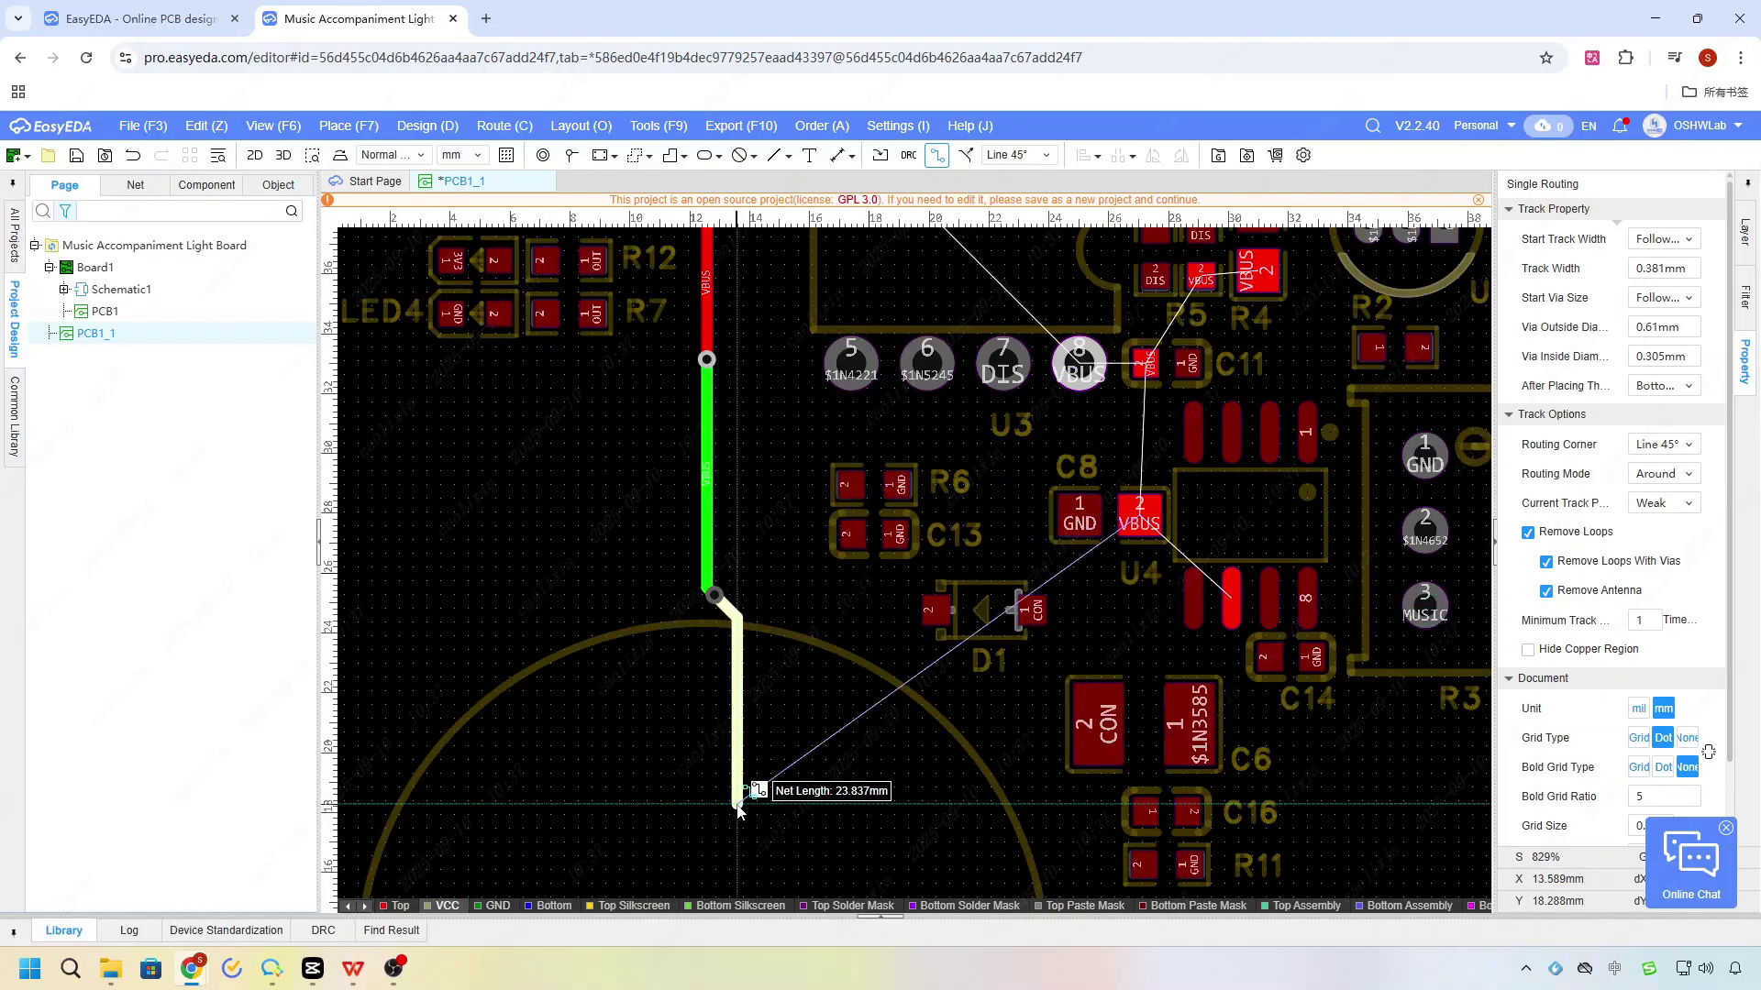
{"action": "left_click", "coordinate": [738, 806]}
Select the GND/VCC junction via, showing a 0.61/0.305 mm through via
{"action": "left_click", "coordinate": [1745, 231]}
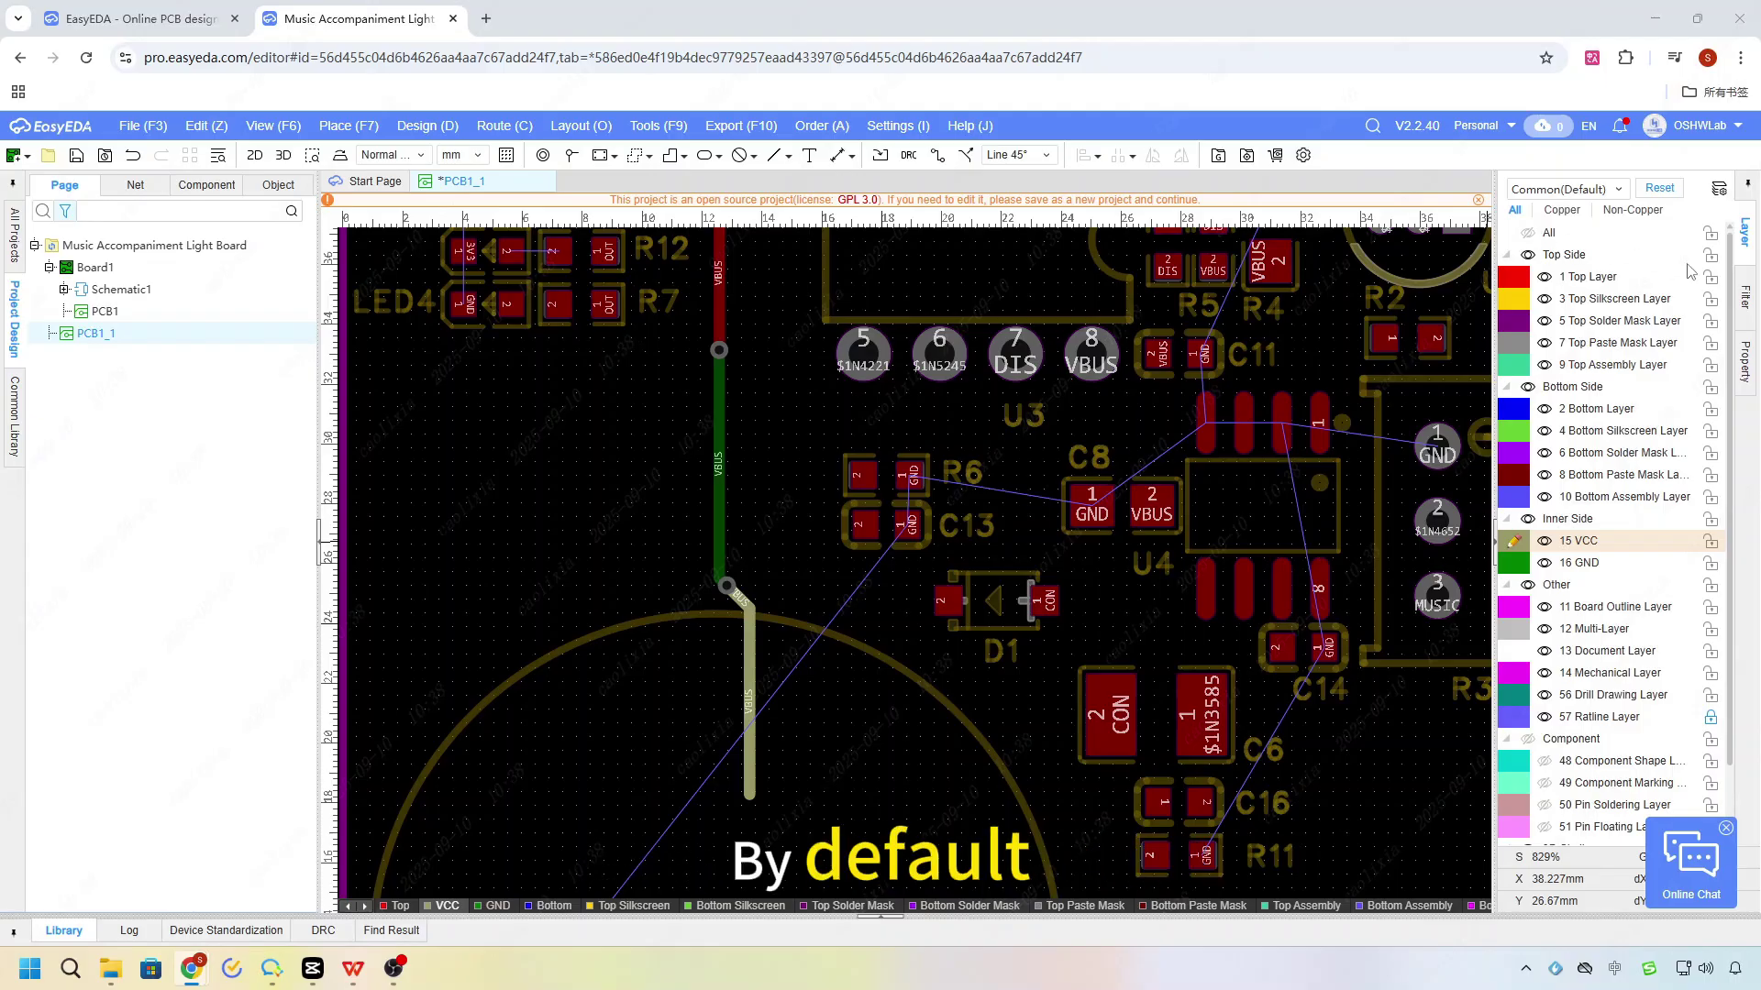
{"action": "left_click", "coordinate": [1745, 298]}
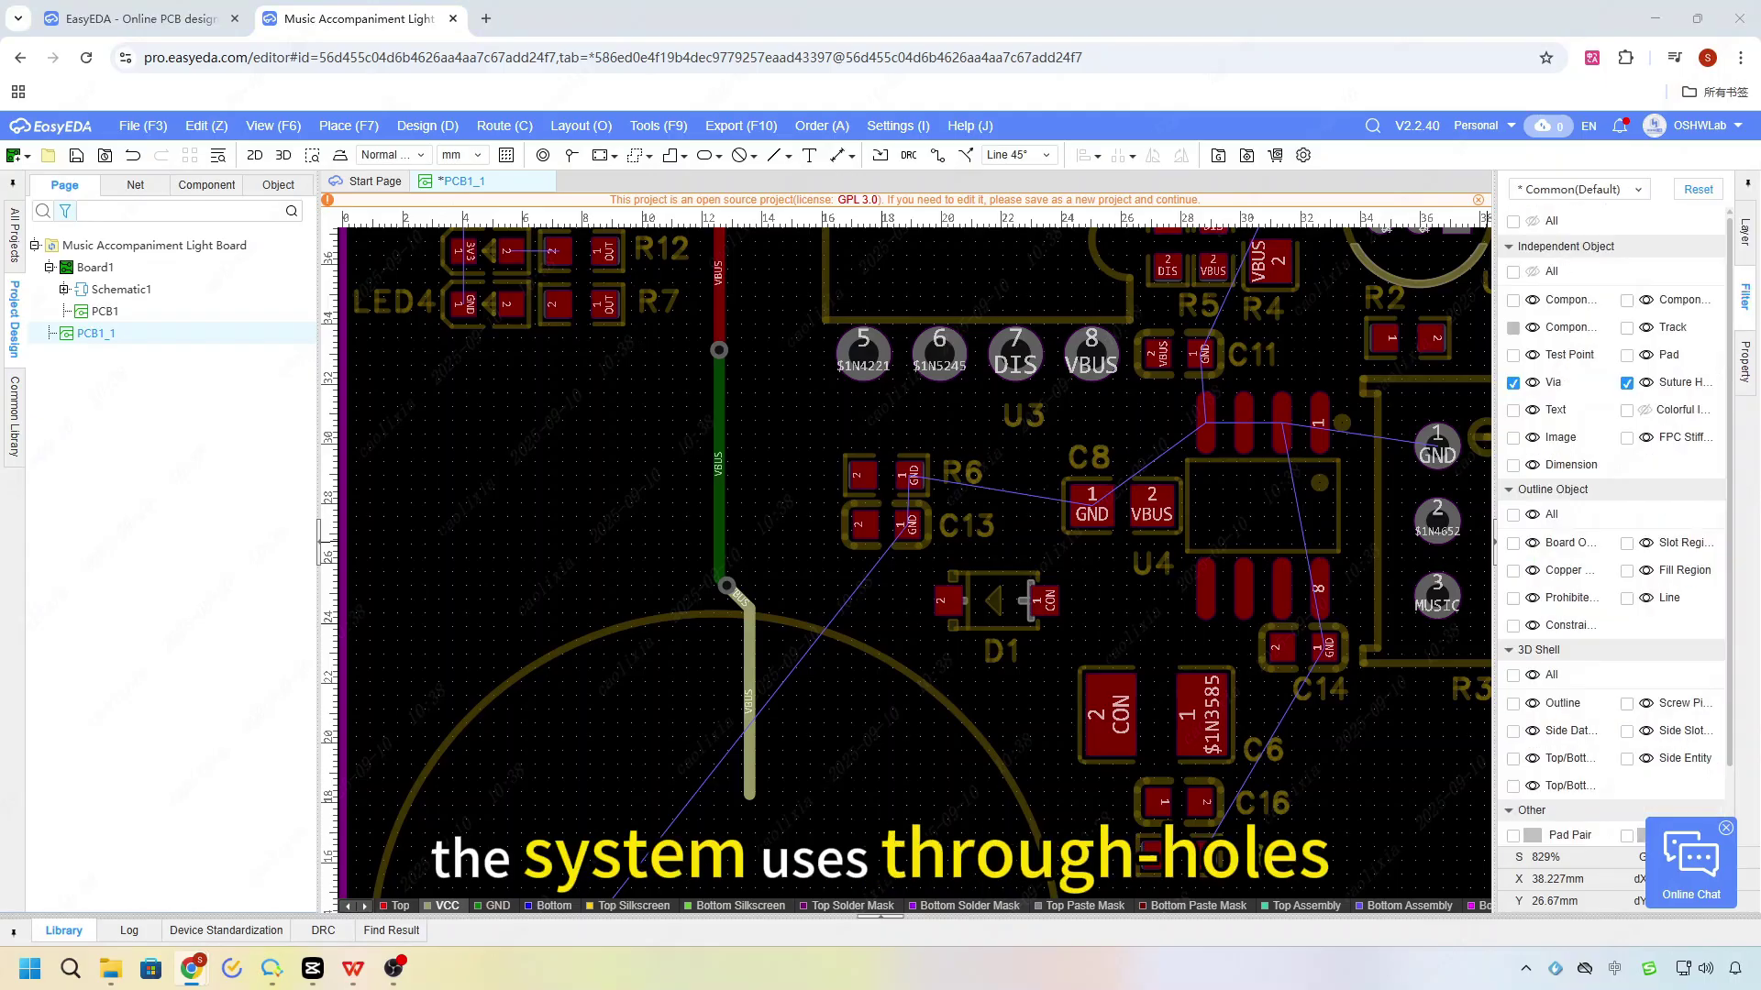
{"action": "left_click", "coordinate": [724, 587]}
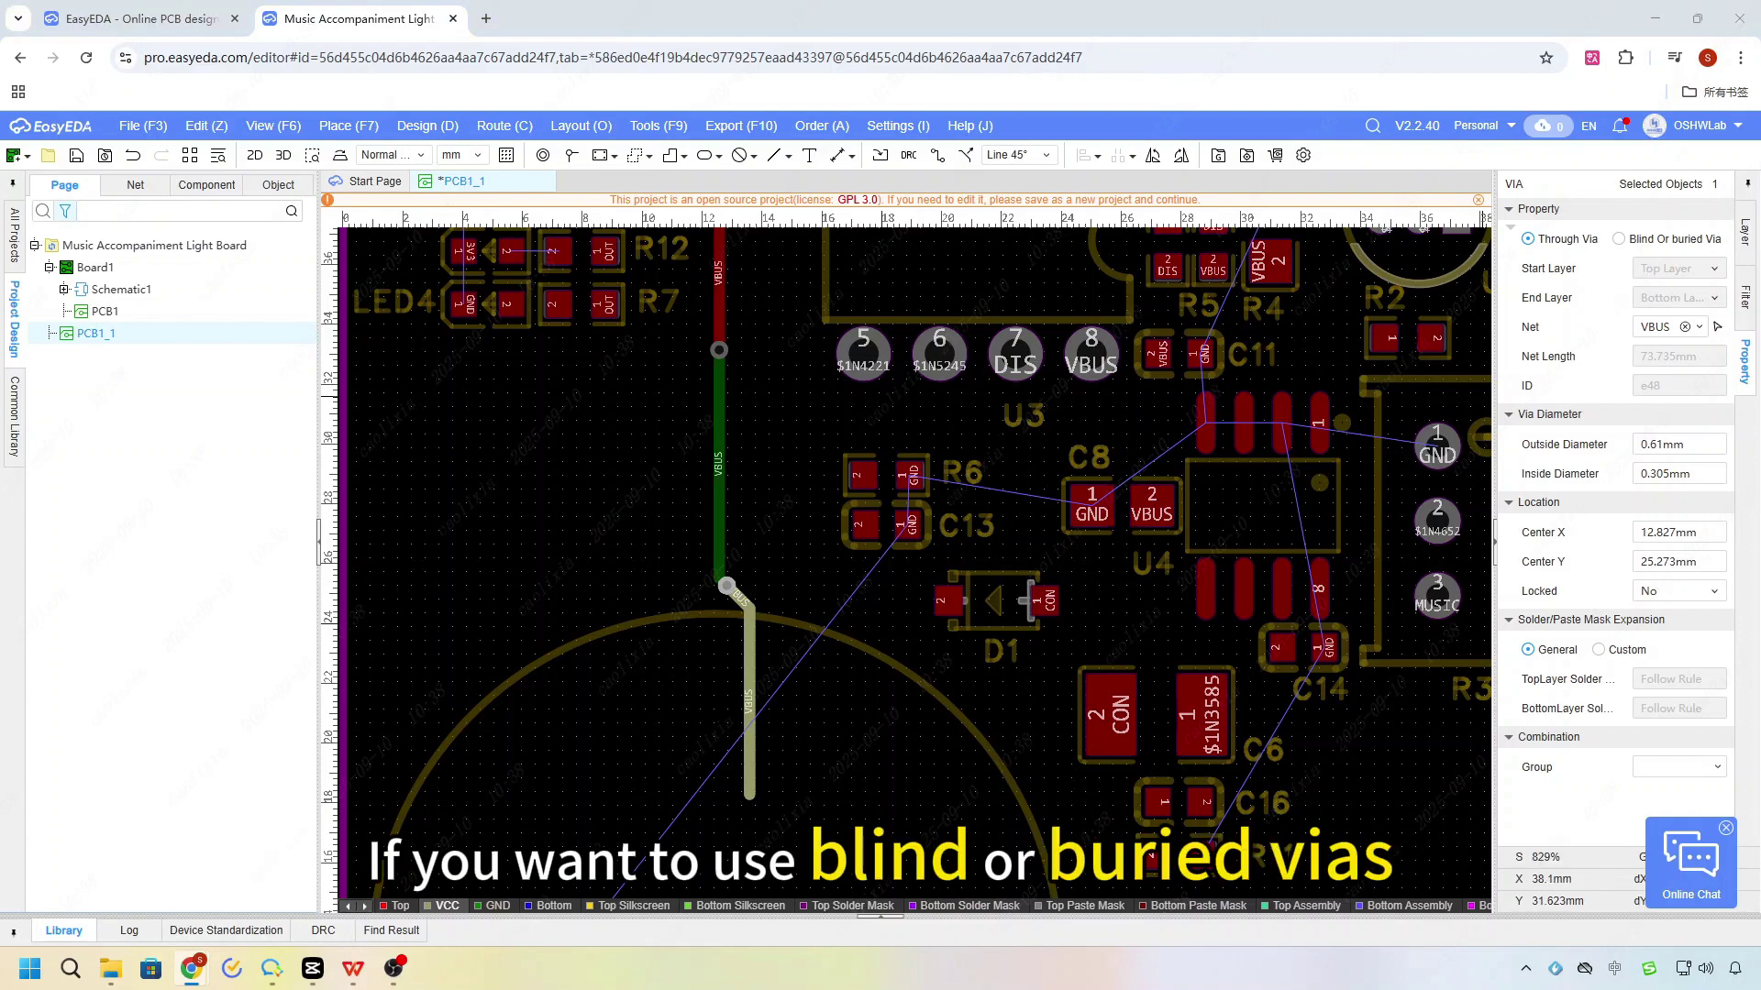
In the blindVia rule, add spans Top to VCC (1-2) and VCC to Bottom (2-4)
{"action": "left_click", "coordinate": [1619, 238]}
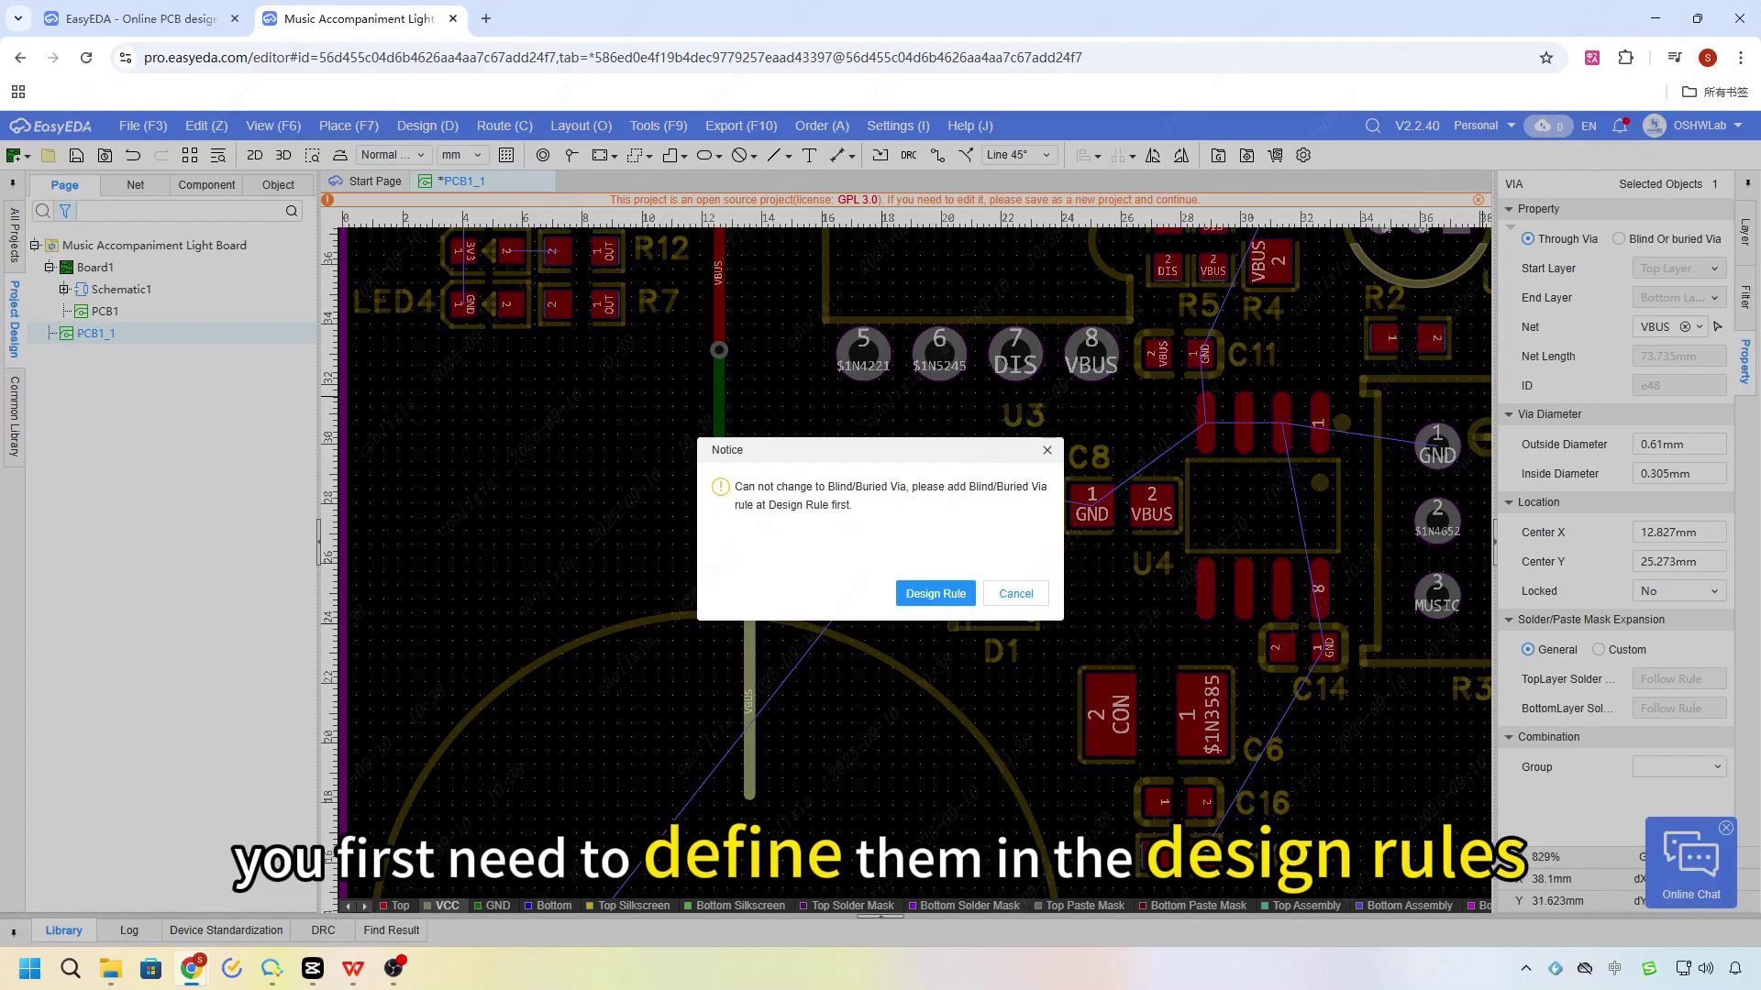
{"action": "left_click", "coordinate": [944, 595]}
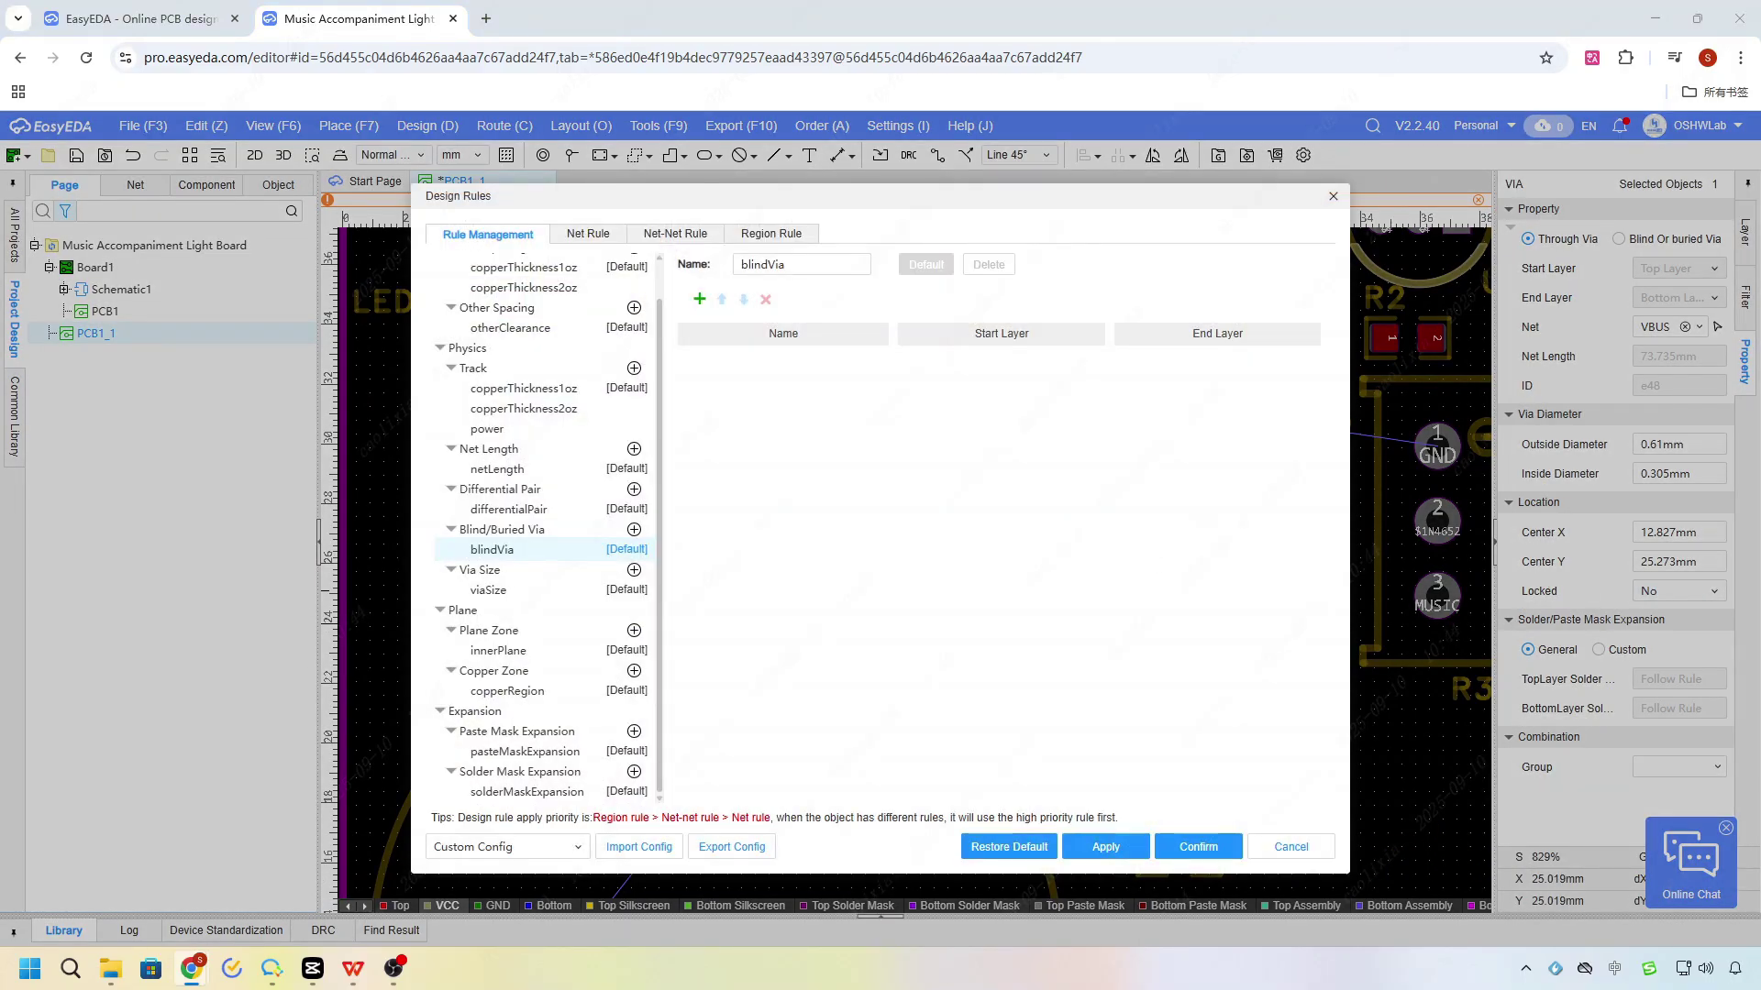
{"action": "left_click", "coordinate": [699, 299]}
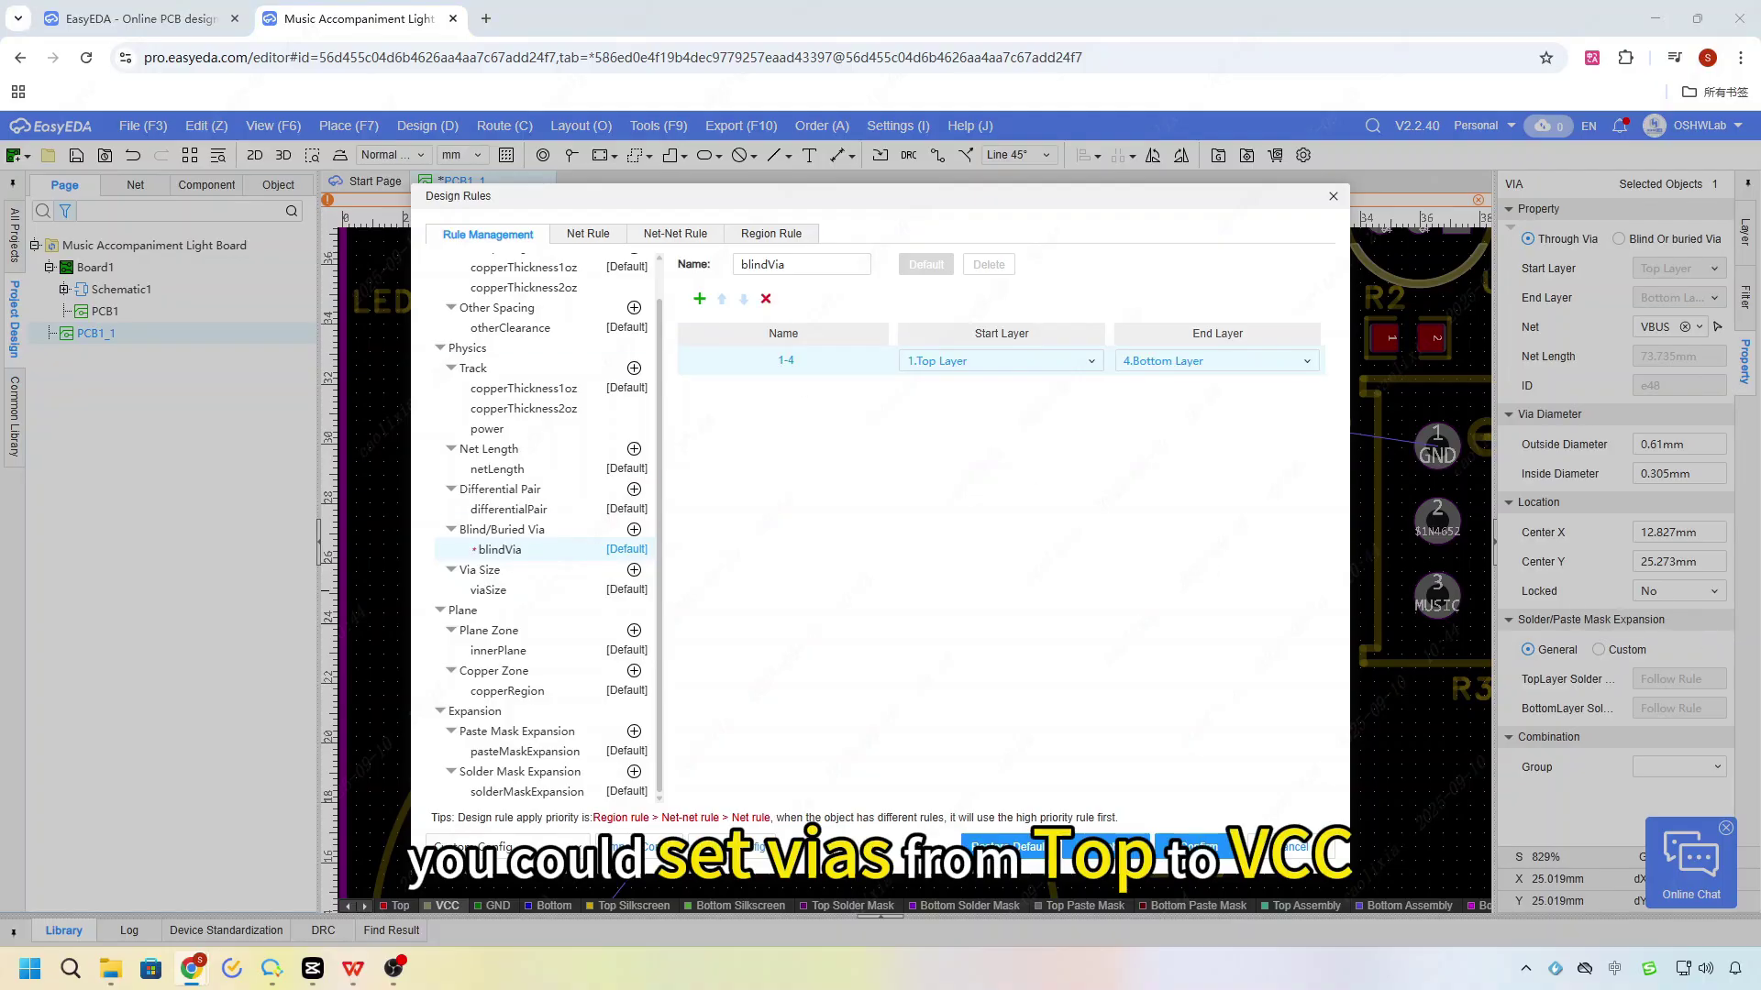
{"action": "left_click", "coordinate": [1276, 363]}
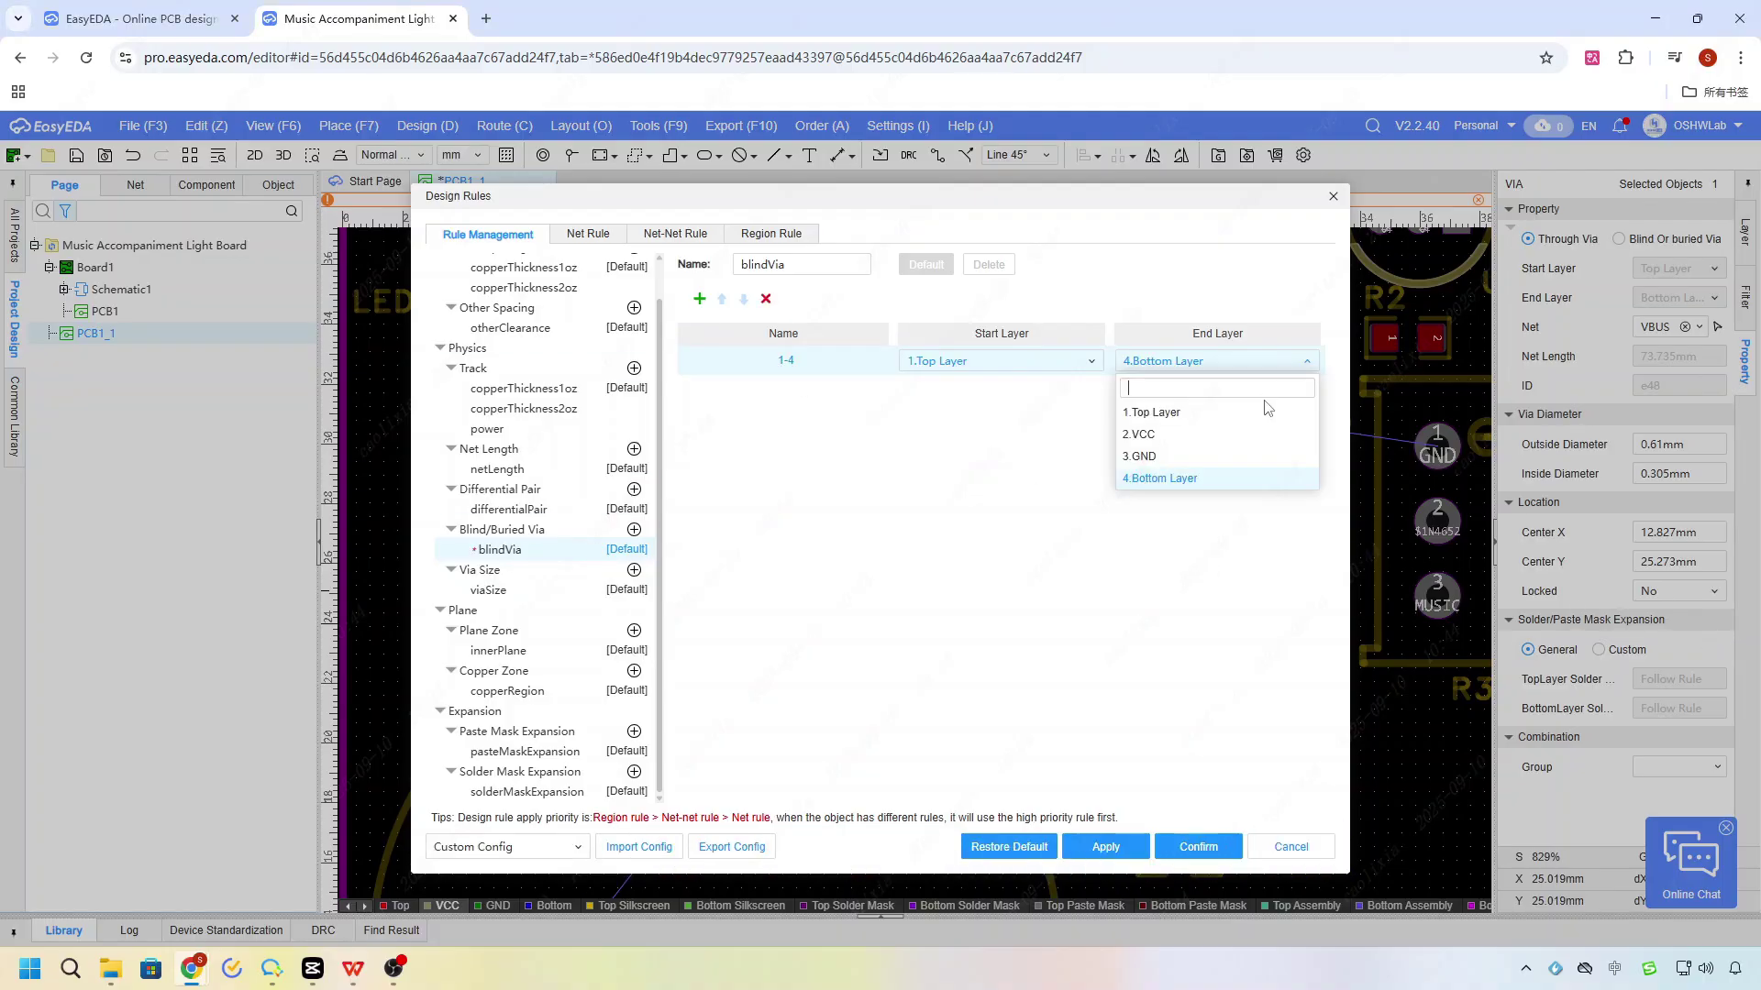
{"action": "left_click", "coordinate": [1142, 428]}
{"action": "left_click", "coordinate": [698, 299]}
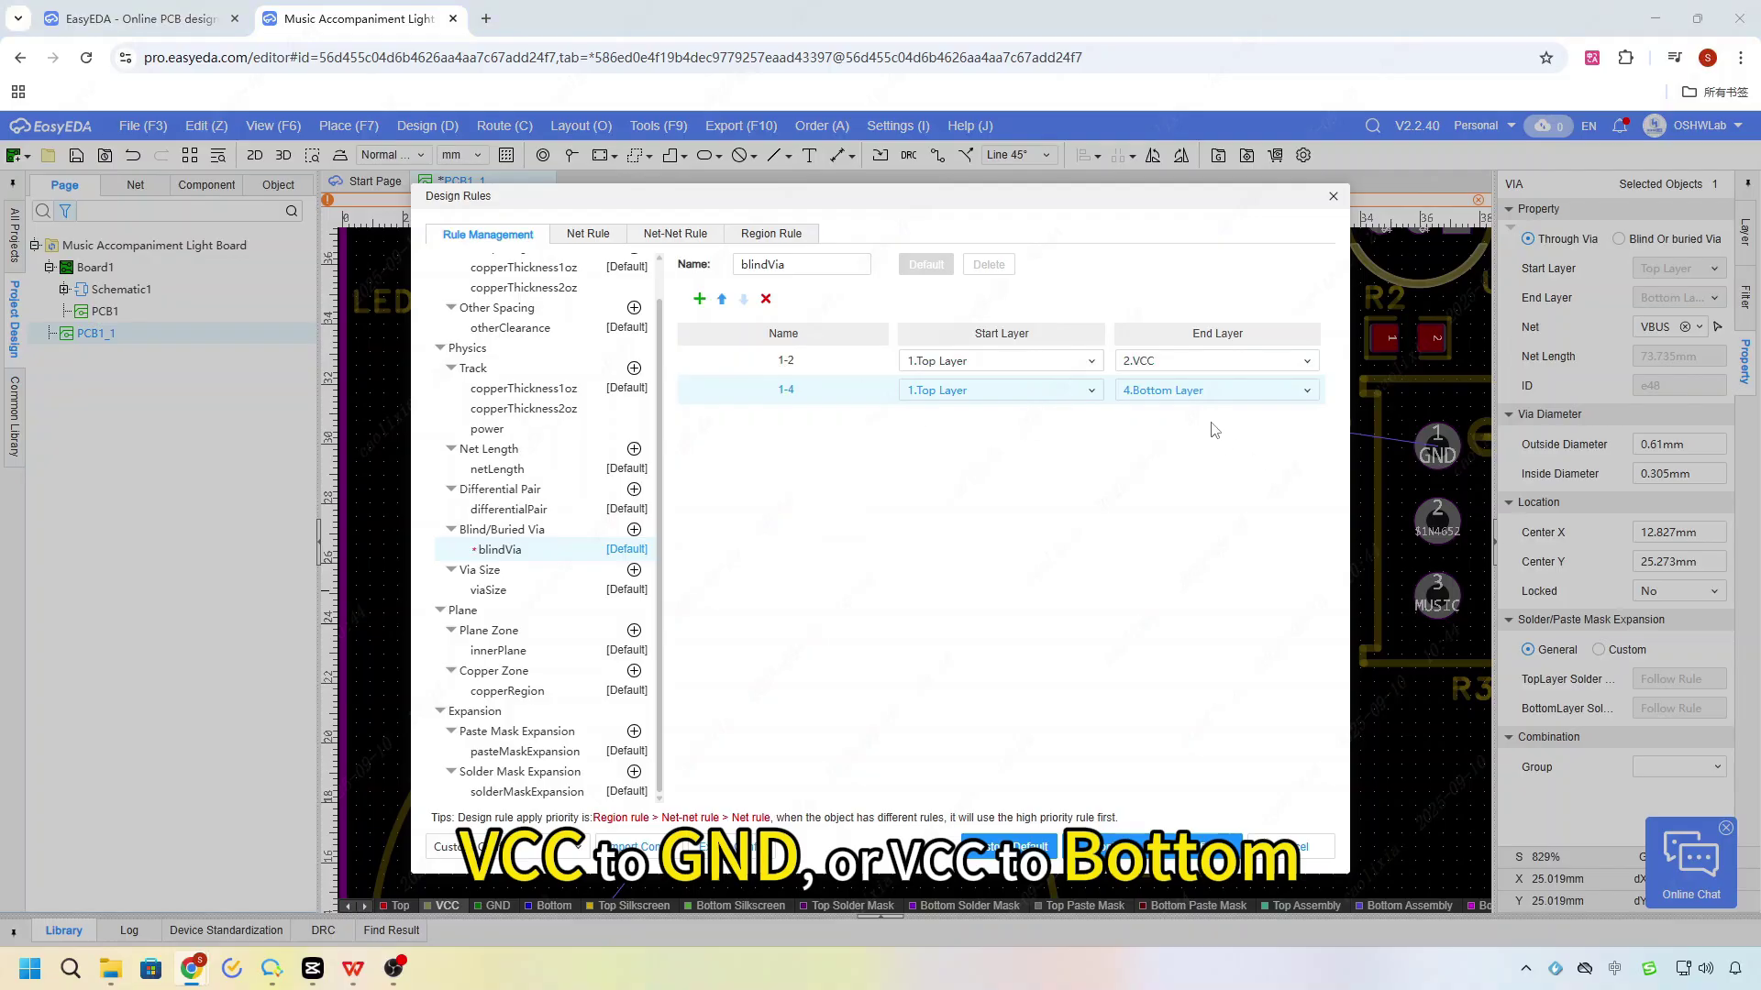
{"action": "left_click", "coordinate": [1045, 391]}
{"action": "left_click", "coordinate": [1173, 397]}
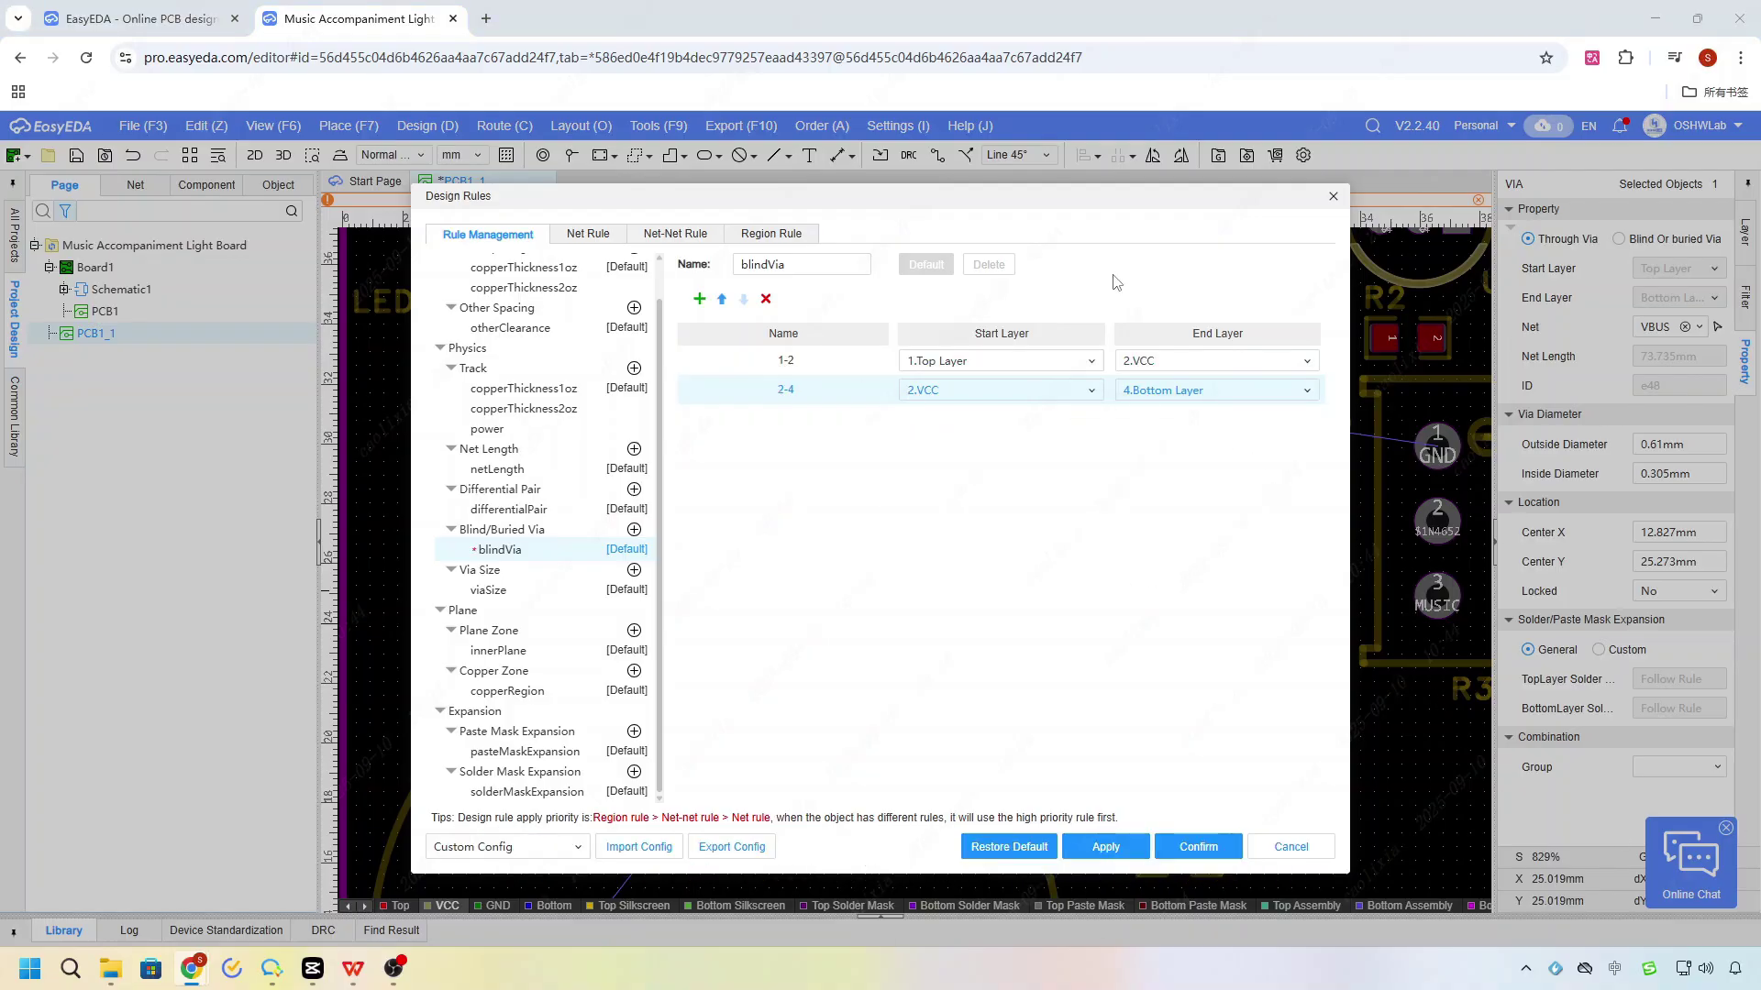
Add a 3-4 span starting on 3.GND and apply the design rules
{"action": "left_click", "coordinate": [699, 300]}
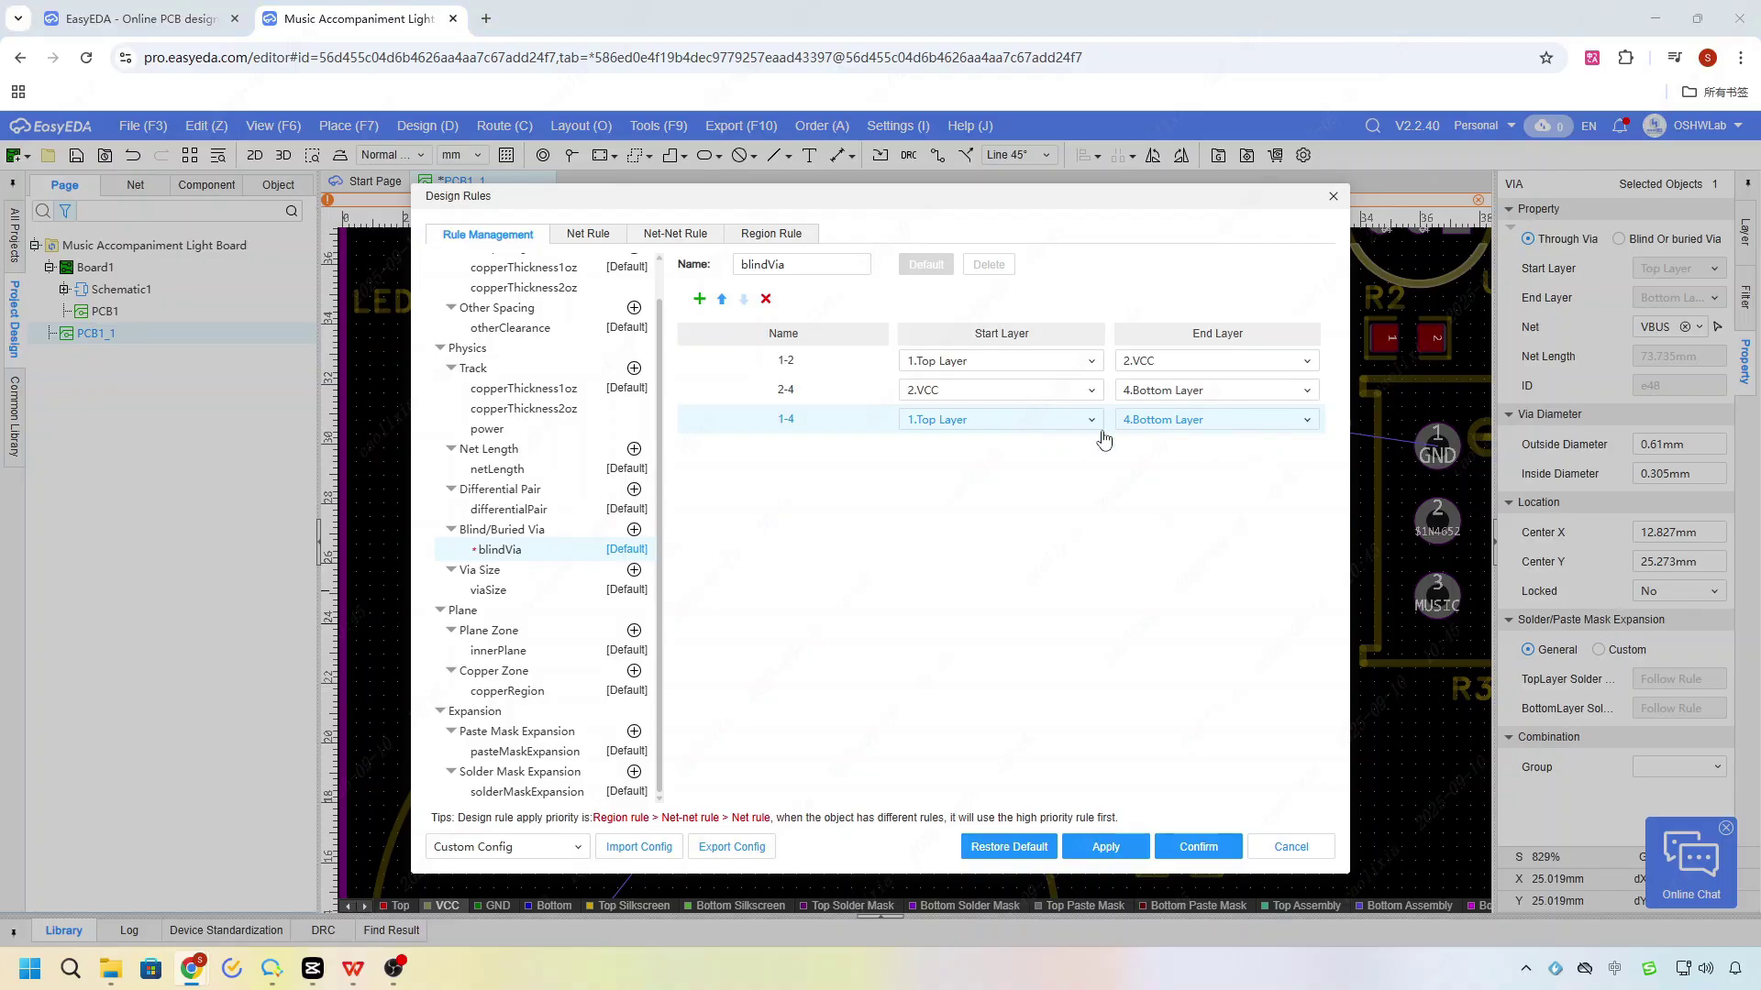
{"action": "left_click", "coordinate": [1069, 424]}
{"action": "left_click", "coordinate": [1014, 514]}
{"action": "left_click", "coordinate": [1141, 855]}
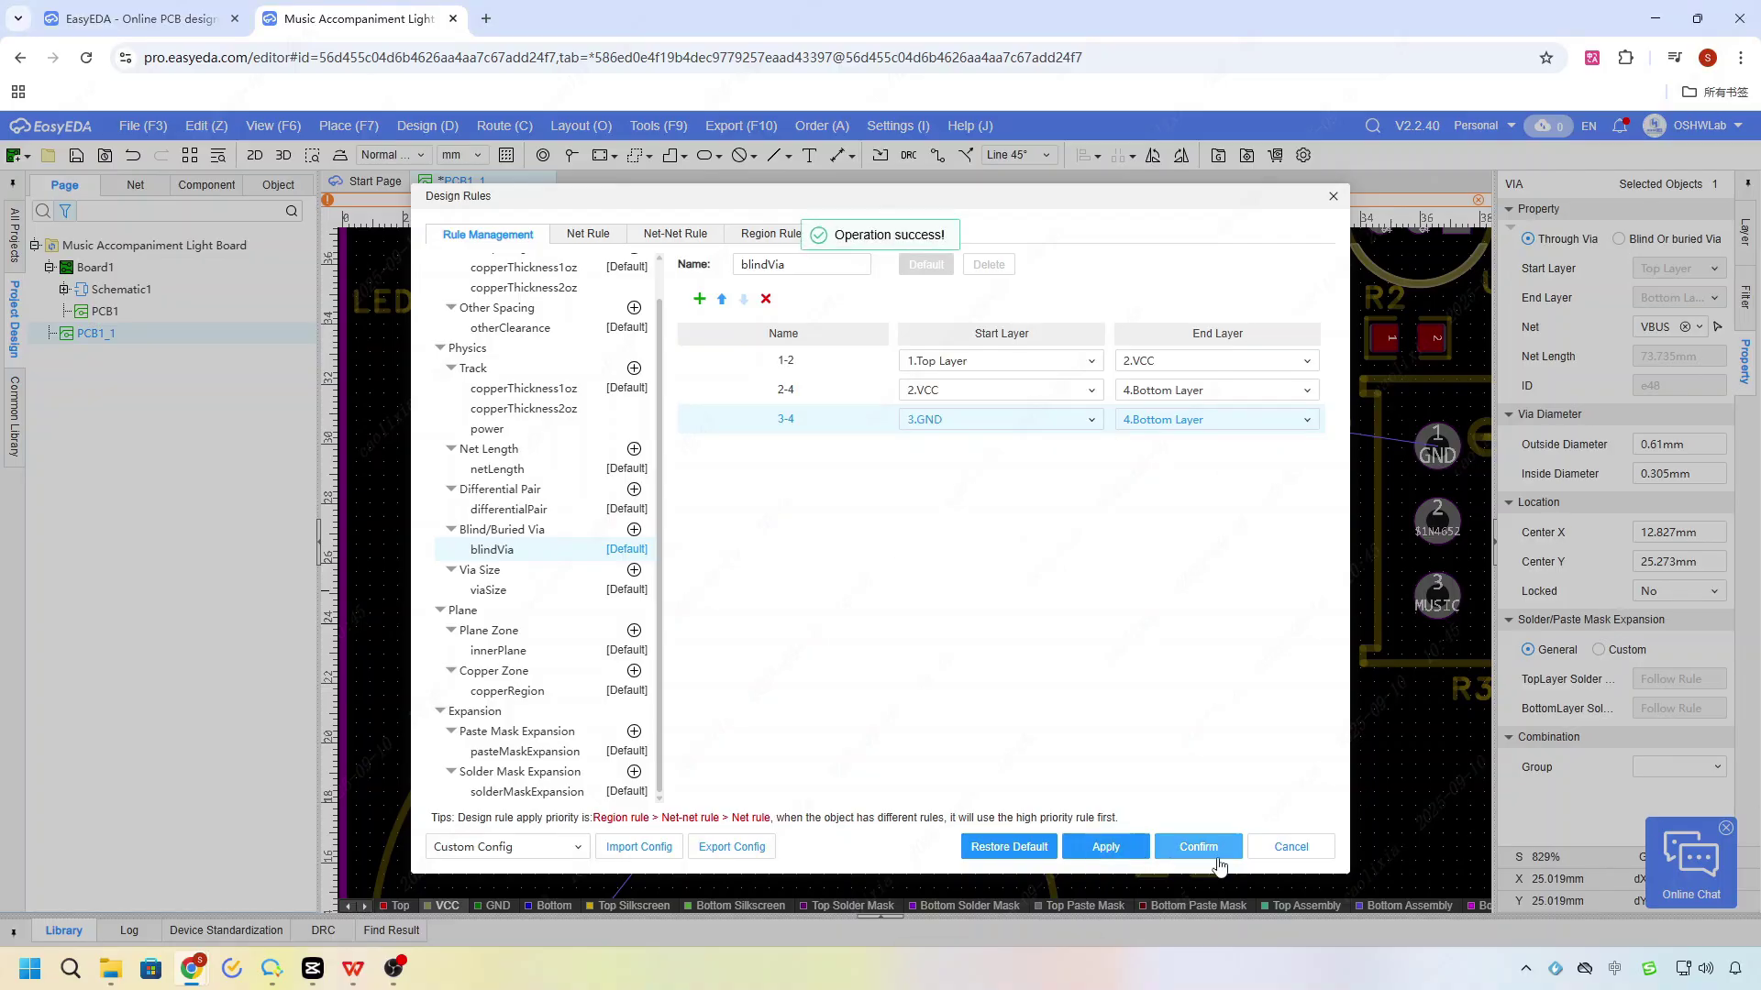
Close the design rules and resume routing from the VBUS track end
{"action": "left_click", "coordinate": [1225, 863]}
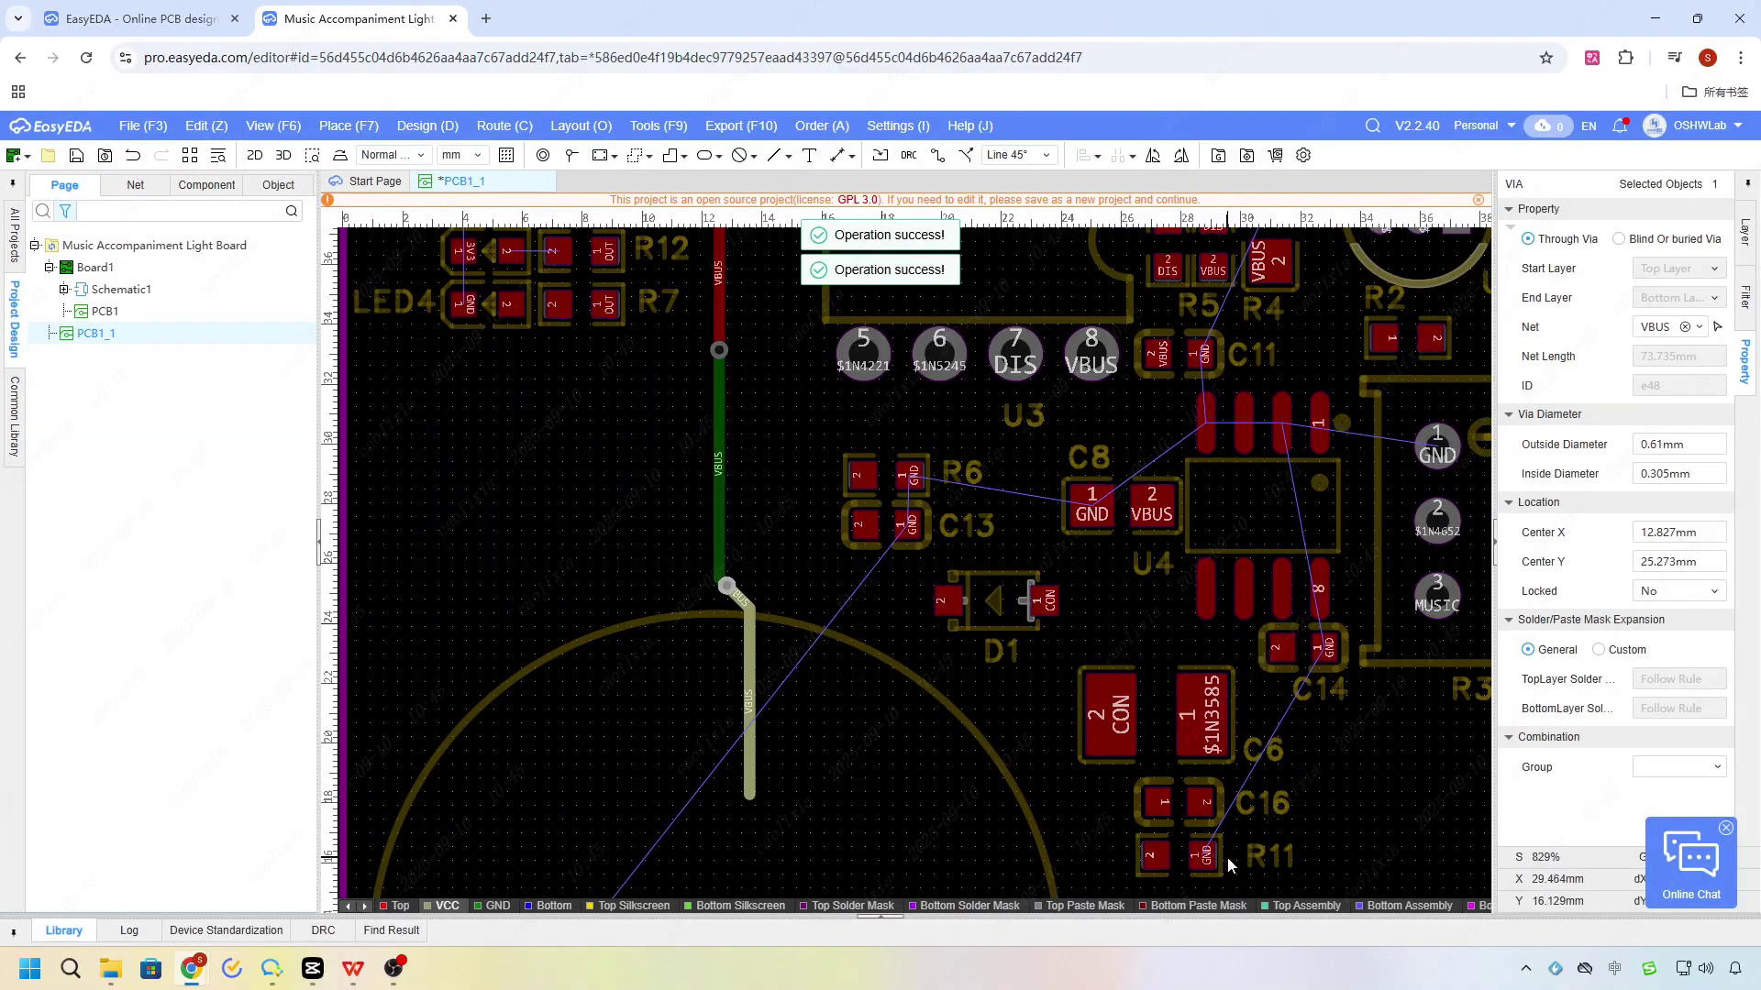
{"action": "left_click", "coordinate": [1113, 427]}
{"action": "scroll", "coordinate": [816, 566], "scroll_direction": "down", "scroll_amount": 2}
{"action": "key", "text": "w"}
{"action": "left_click", "coordinate": [811, 555]}
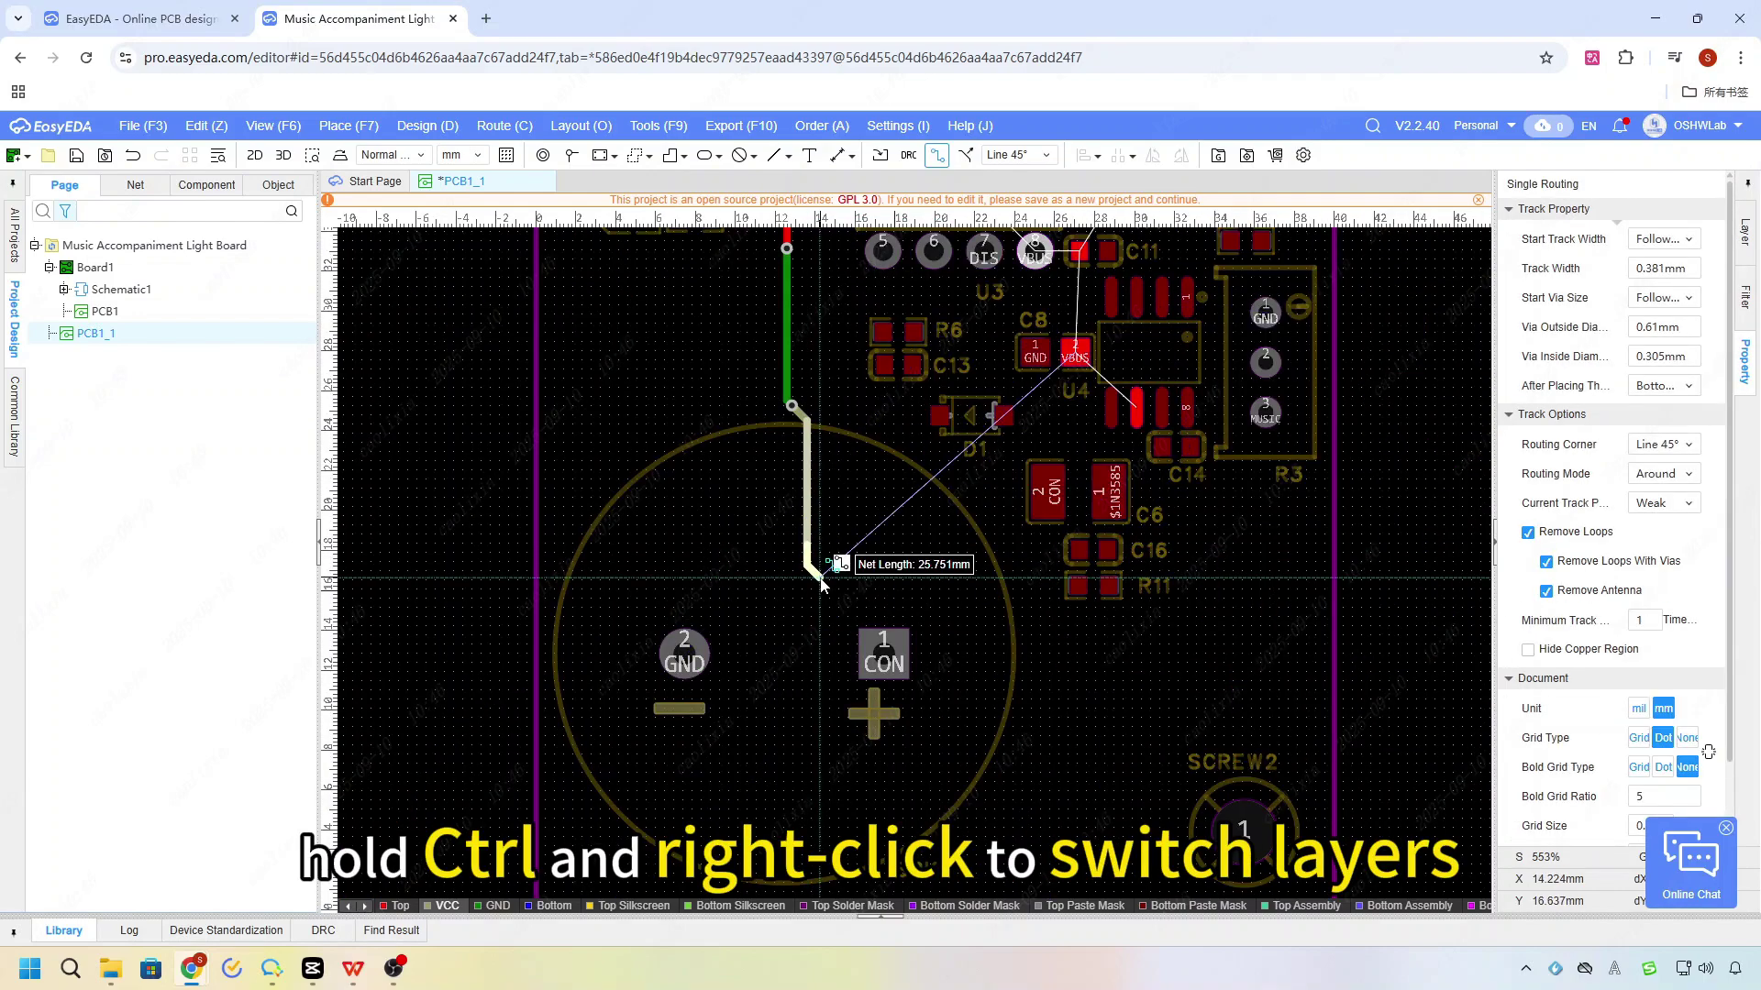
Switch the route to the Top Layer and run a horizontal section
{"action": "right_click", "coordinate": [821, 584]}
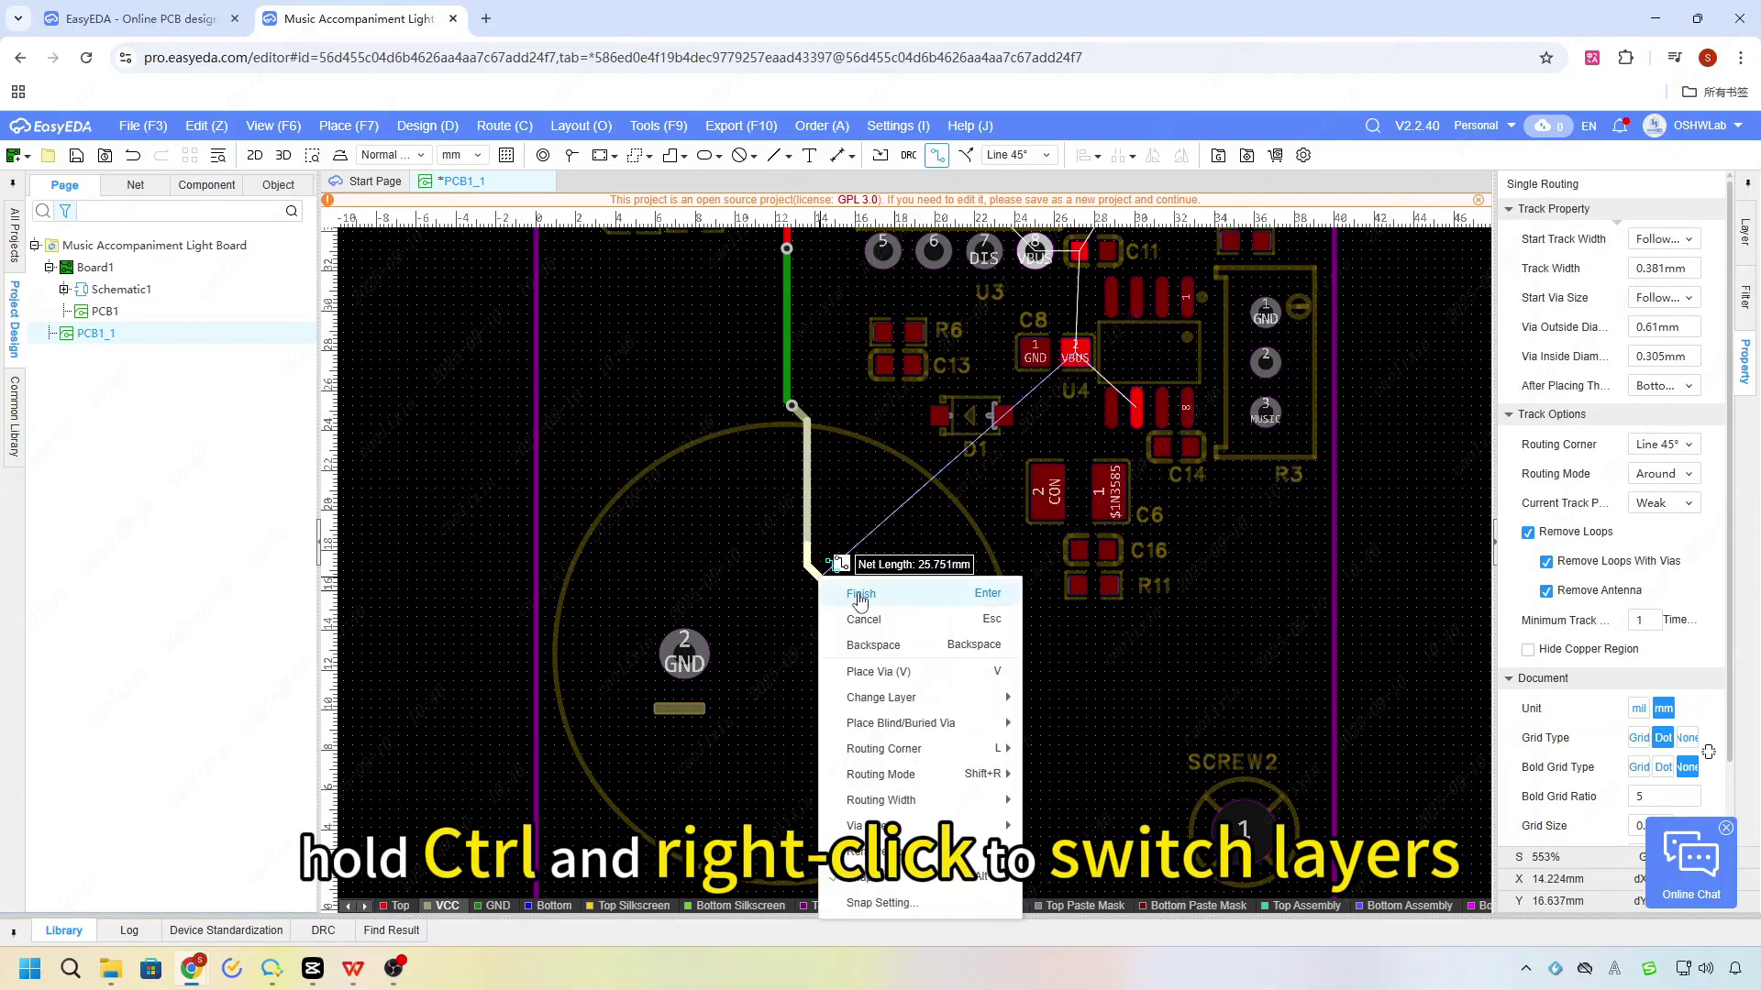
{"action": "mouse_move", "coordinate": [995, 698]}
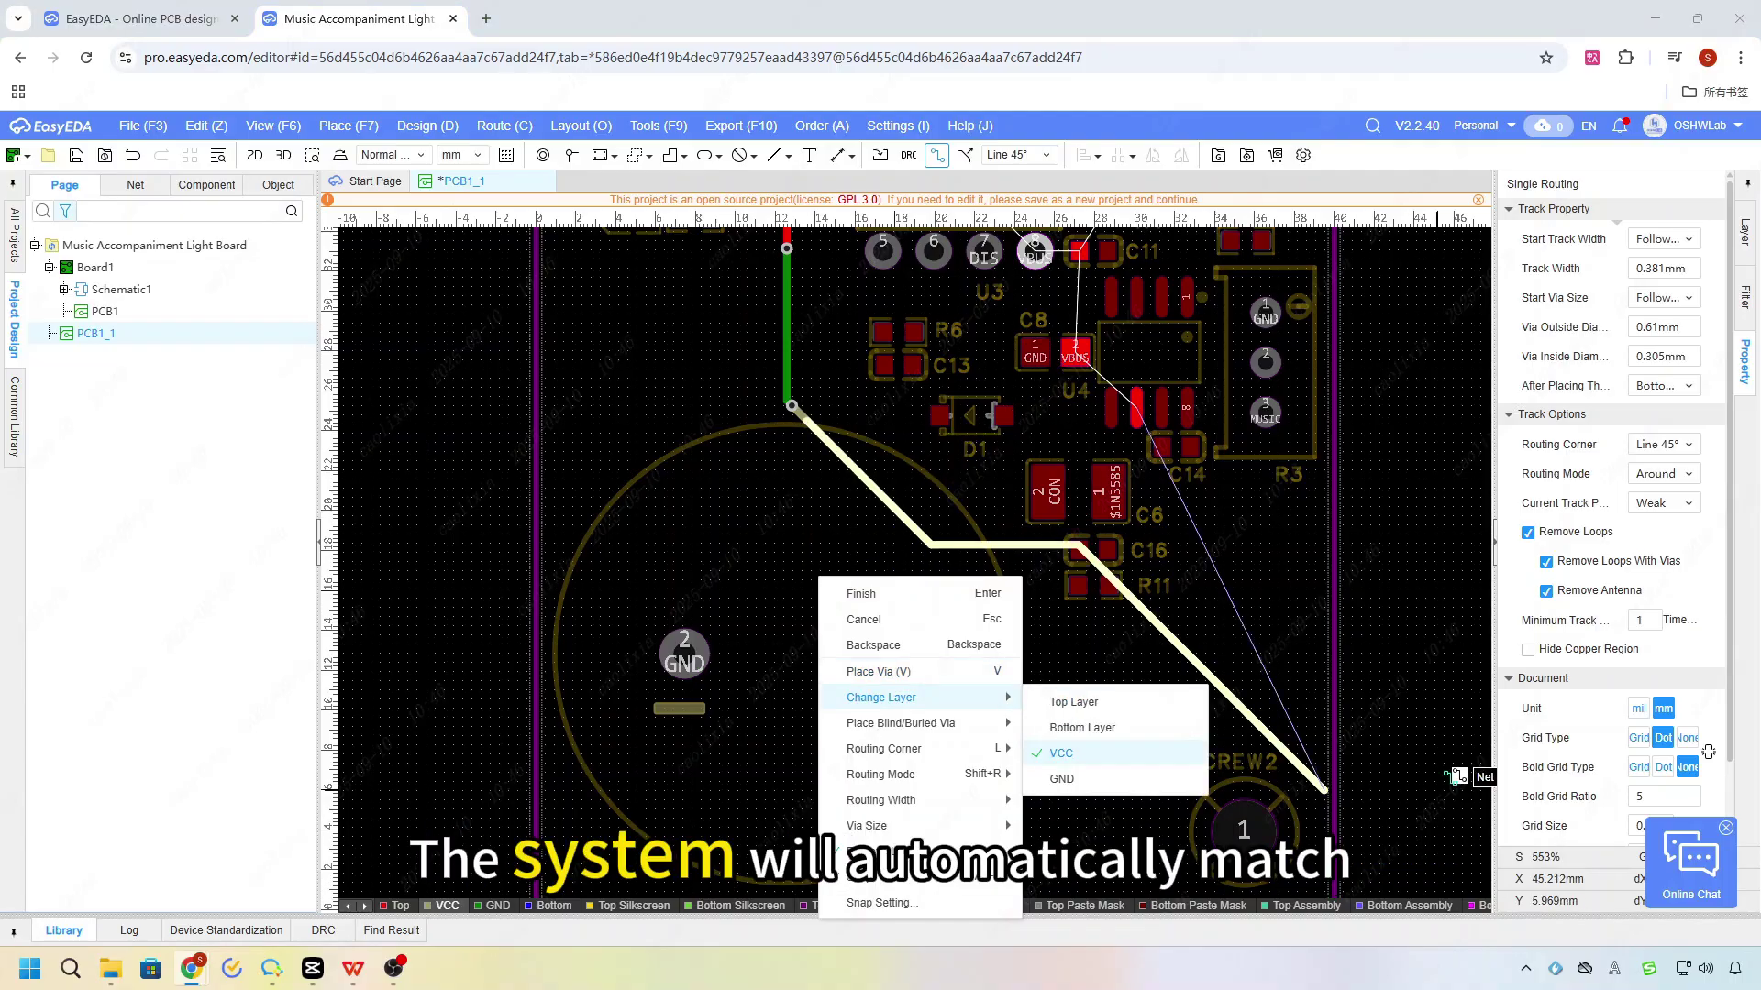
{"action": "left_click", "coordinate": [1073, 702]}
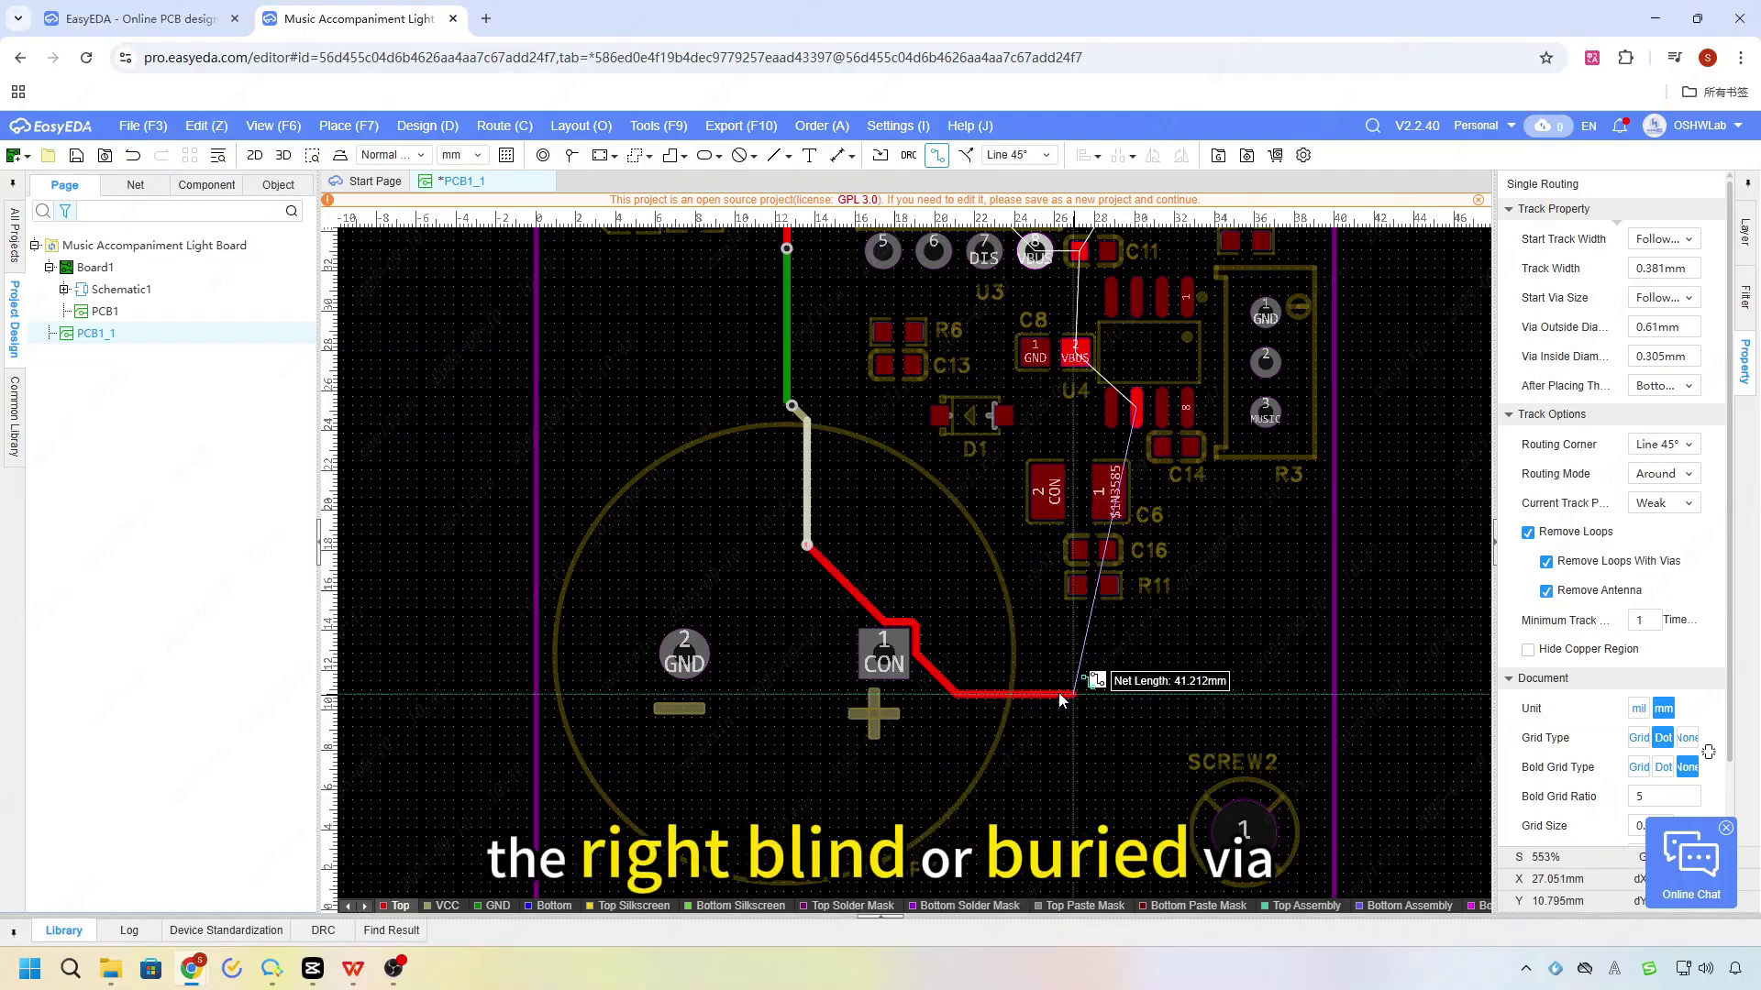
{"action": "scroll", "coordinate": [878, 592], "scroll_direction": "up", "scroll_amount": 5}
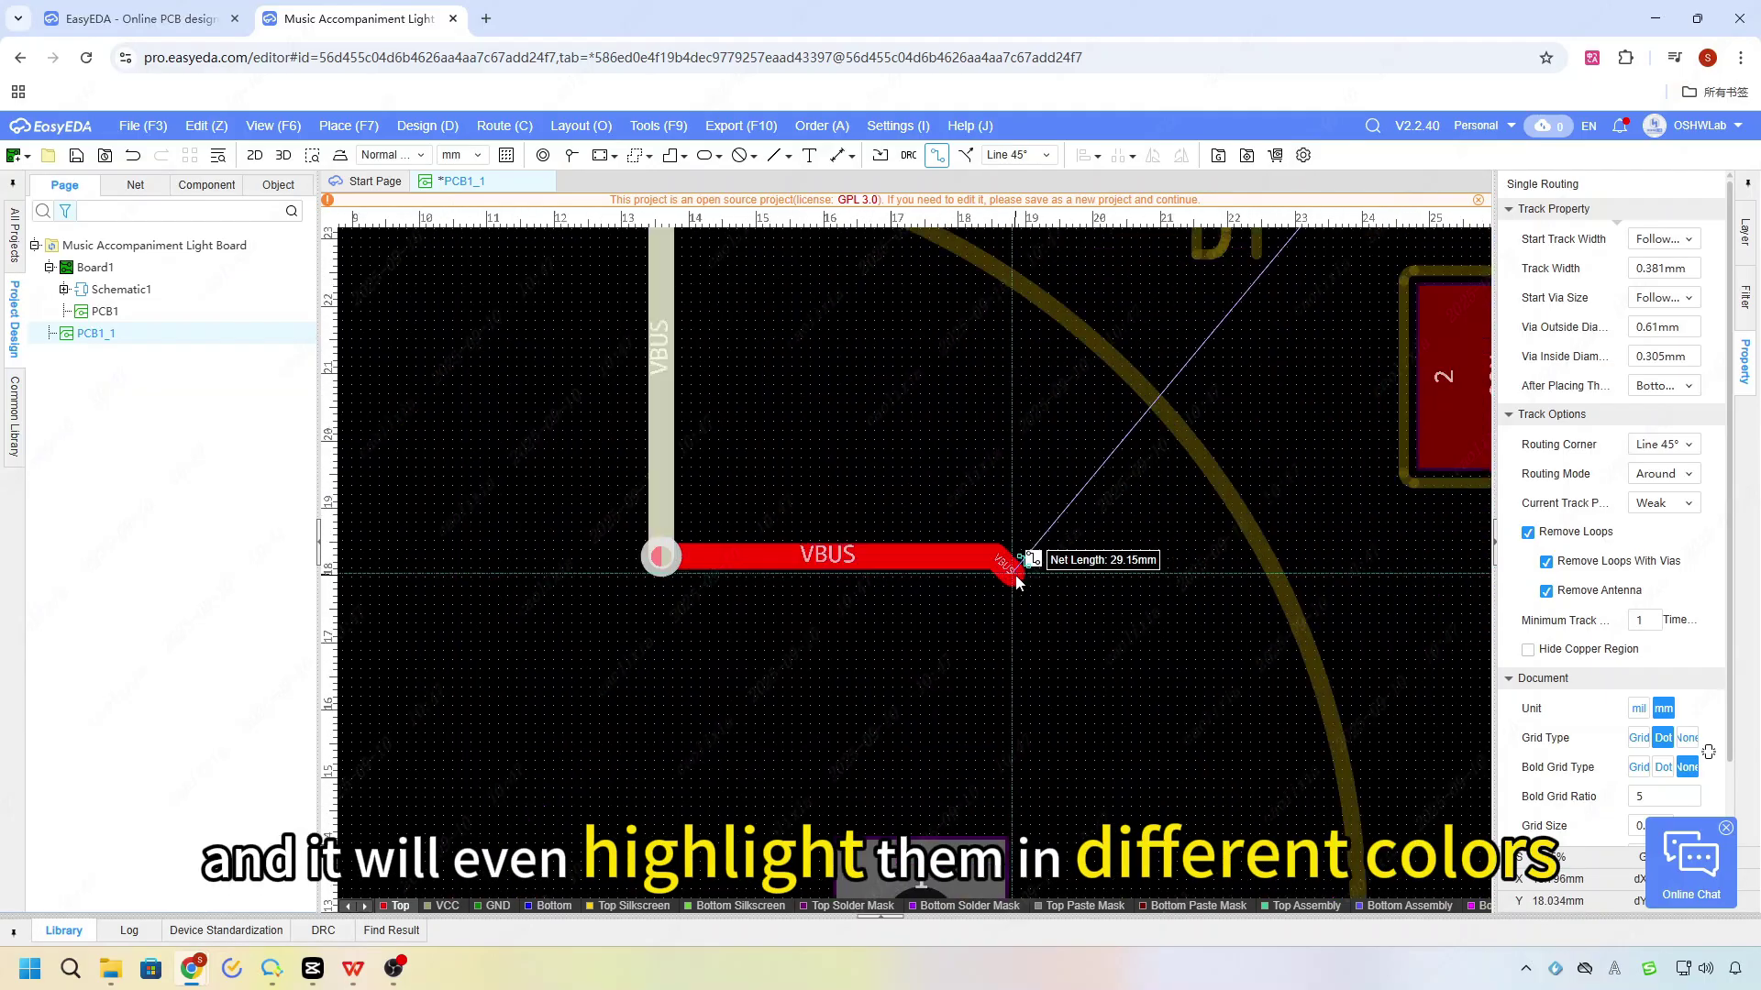
{"action": "left_click", "coordinate": [1038, 560]}
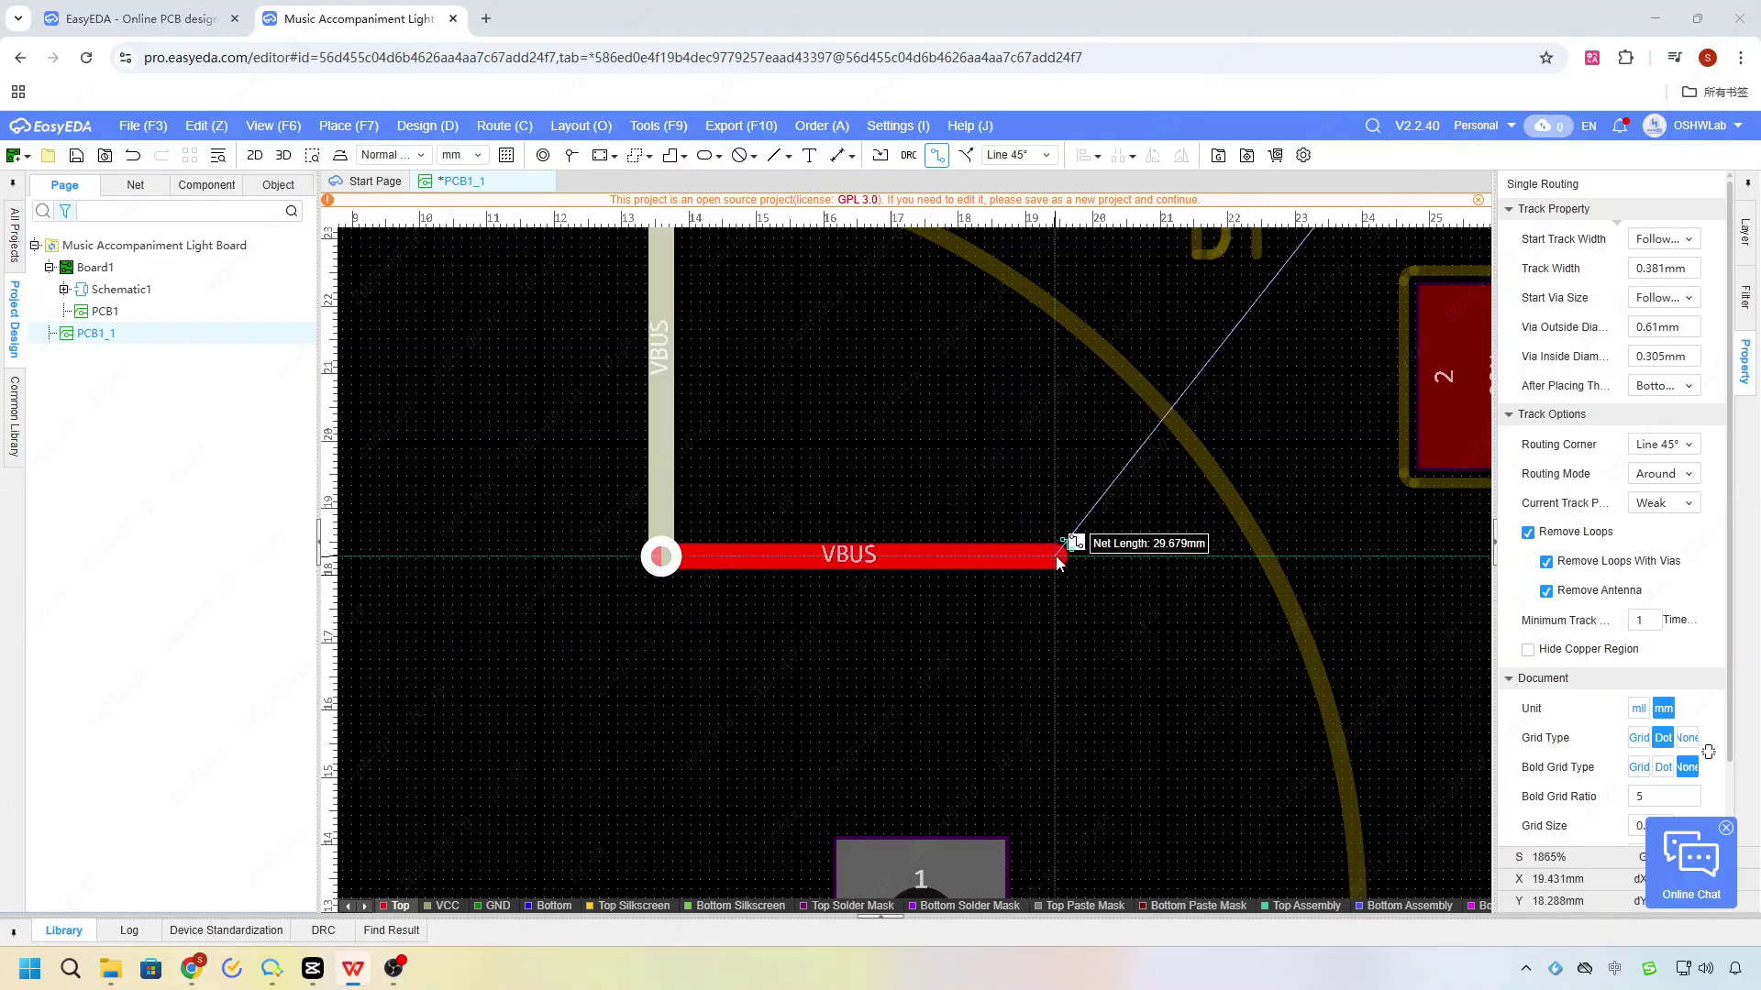
Change the route to the Bottom Layer, dropping through a via at the end
{"action": "right_click", "coordinate": [1056, 561]}
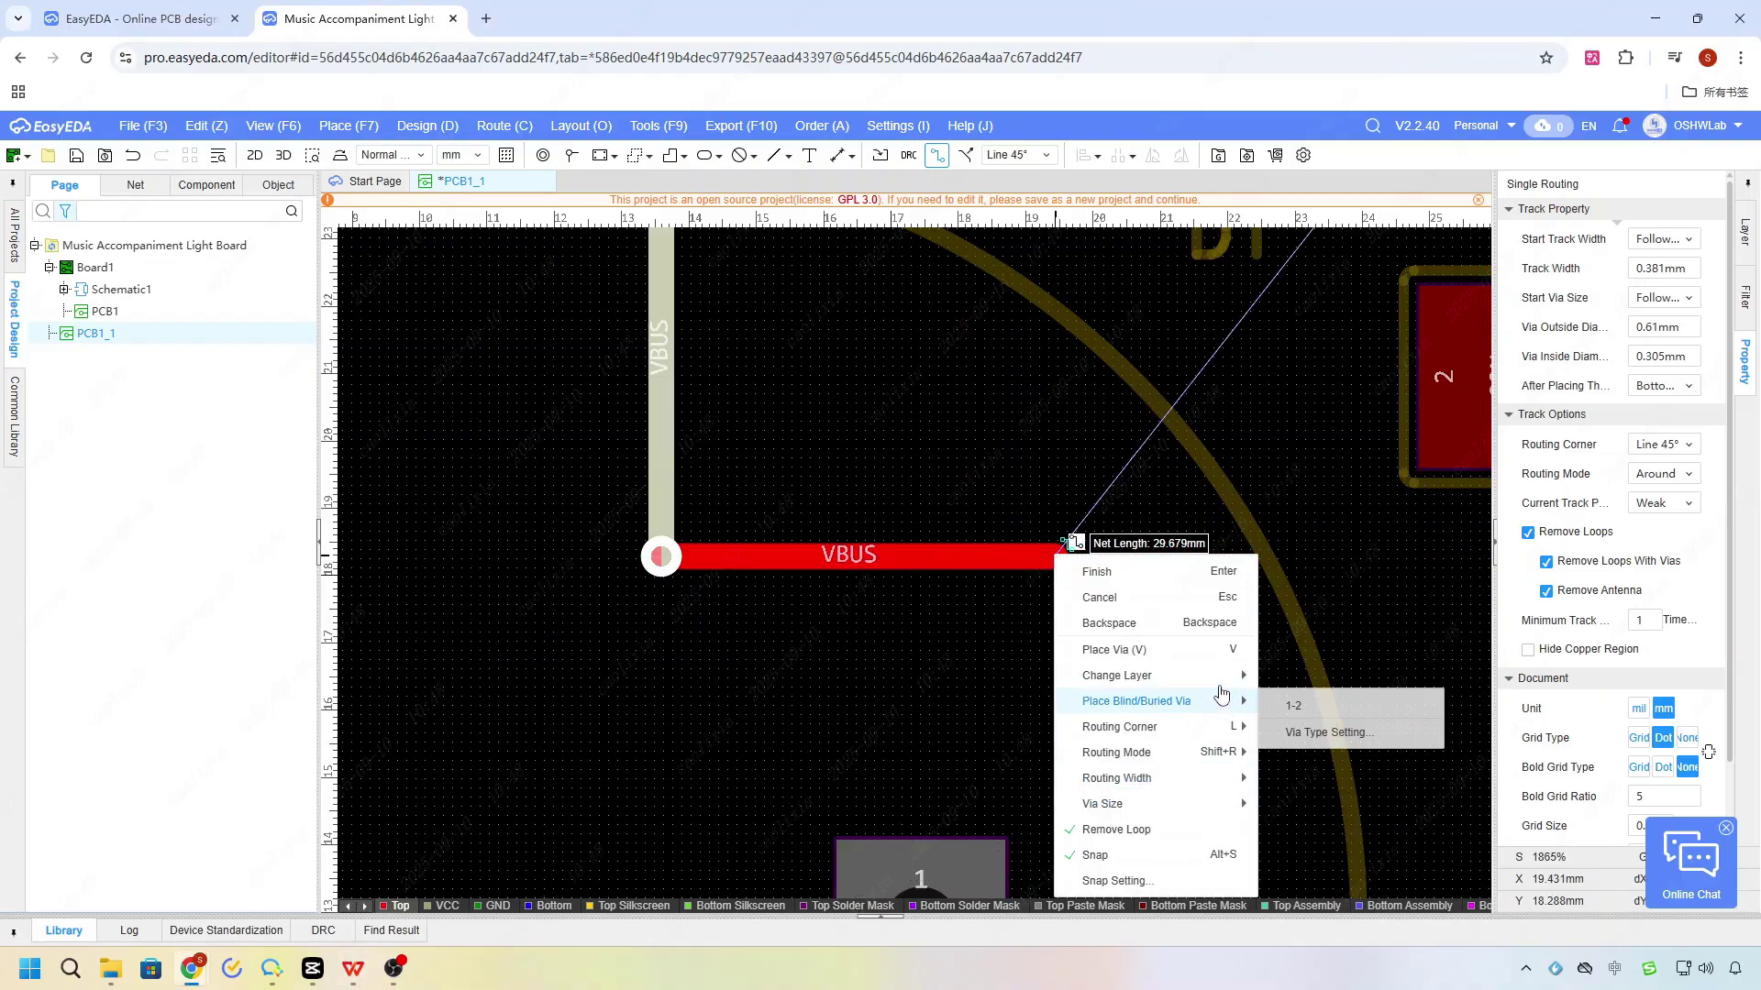
{"action": "mouse_move", "coordinate": [1229, 676]}
{"action": "left_click", "coordinate": [1304, 706]}
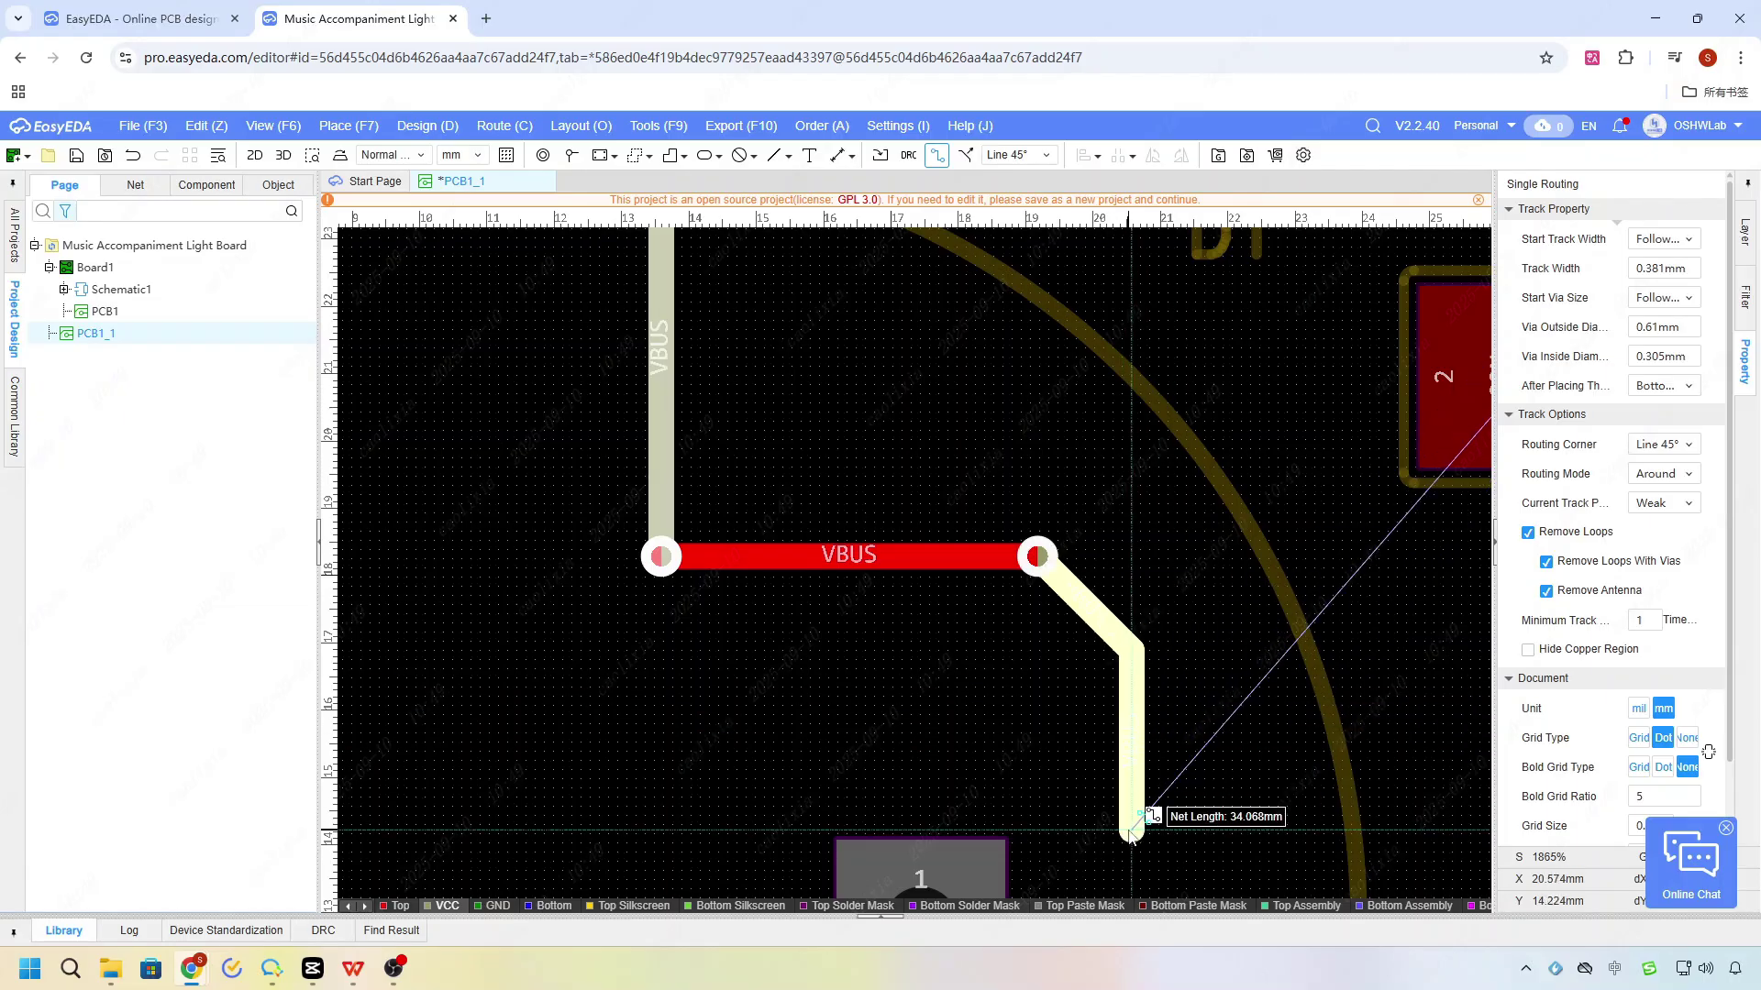
{"action": "scroll", "coordinate": [1098, 631], "scroll_direction": "down", "scroll_amount": 7}
Finish the track and place pad 1 left of the VBUS track
{"action": "key", "text": "Escape"}
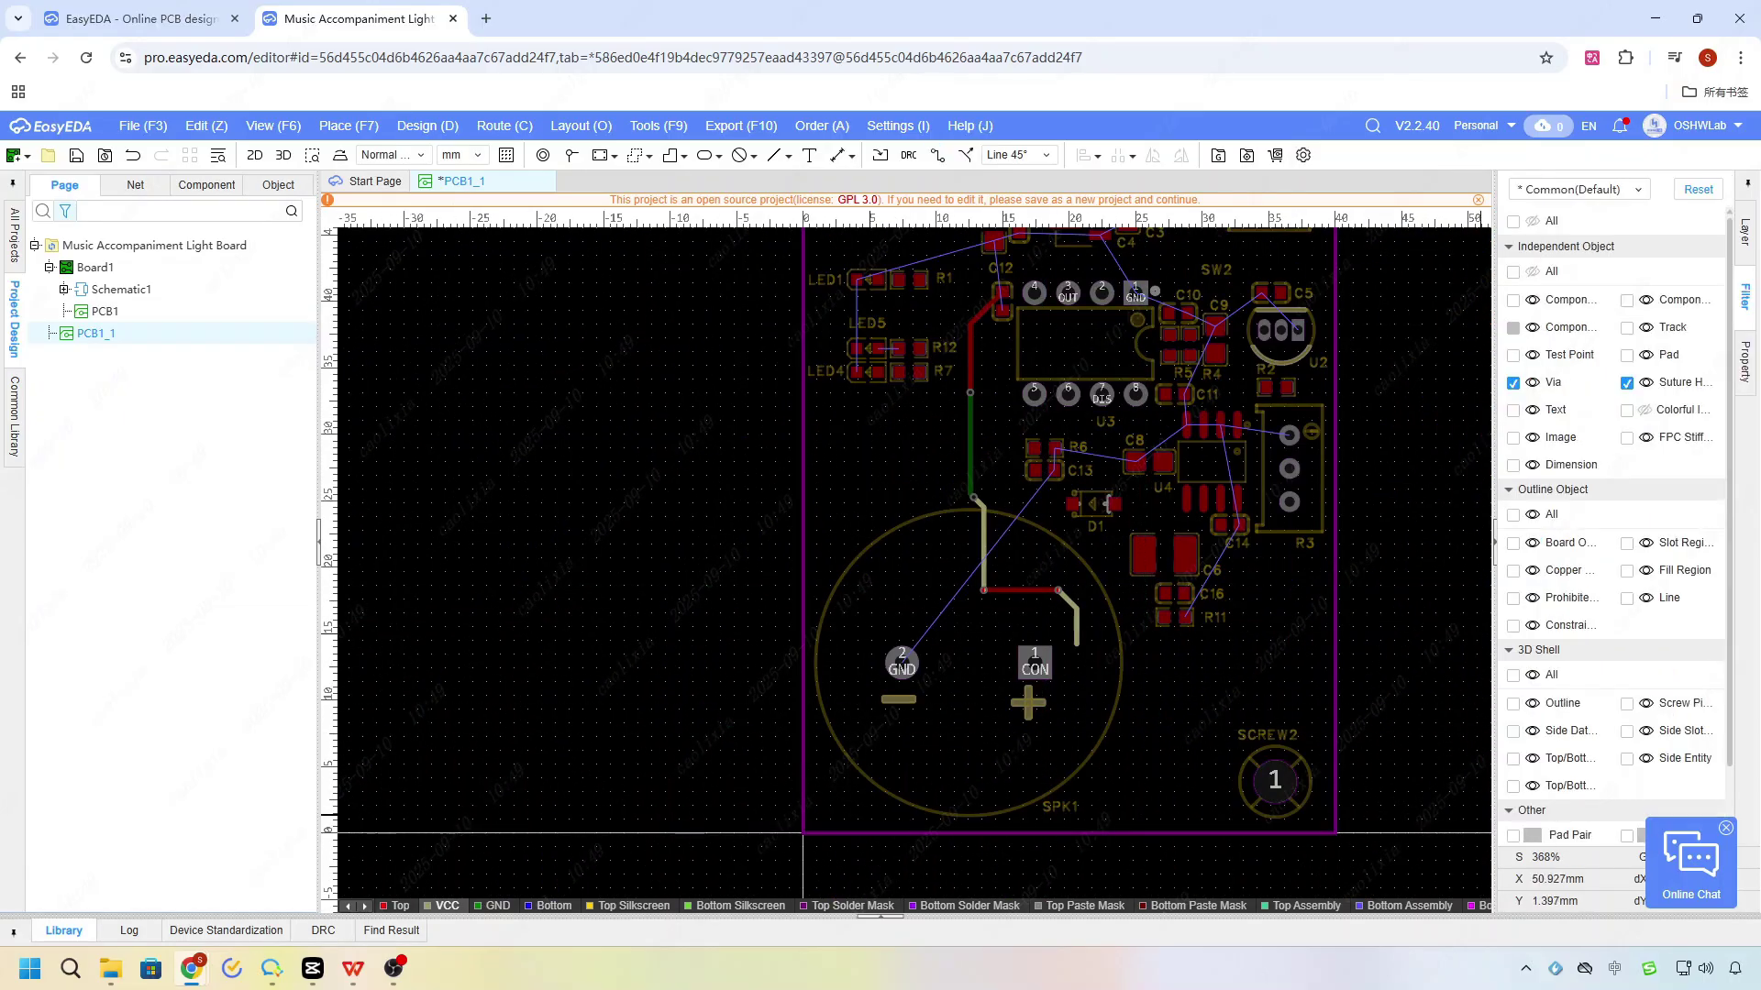
{"action": "scroll", "coordinate": [1021, 713], "scroll_direction": "up", "scroll_amount": 2}
{"action": "left_click", "coordinate": [983, 590]}
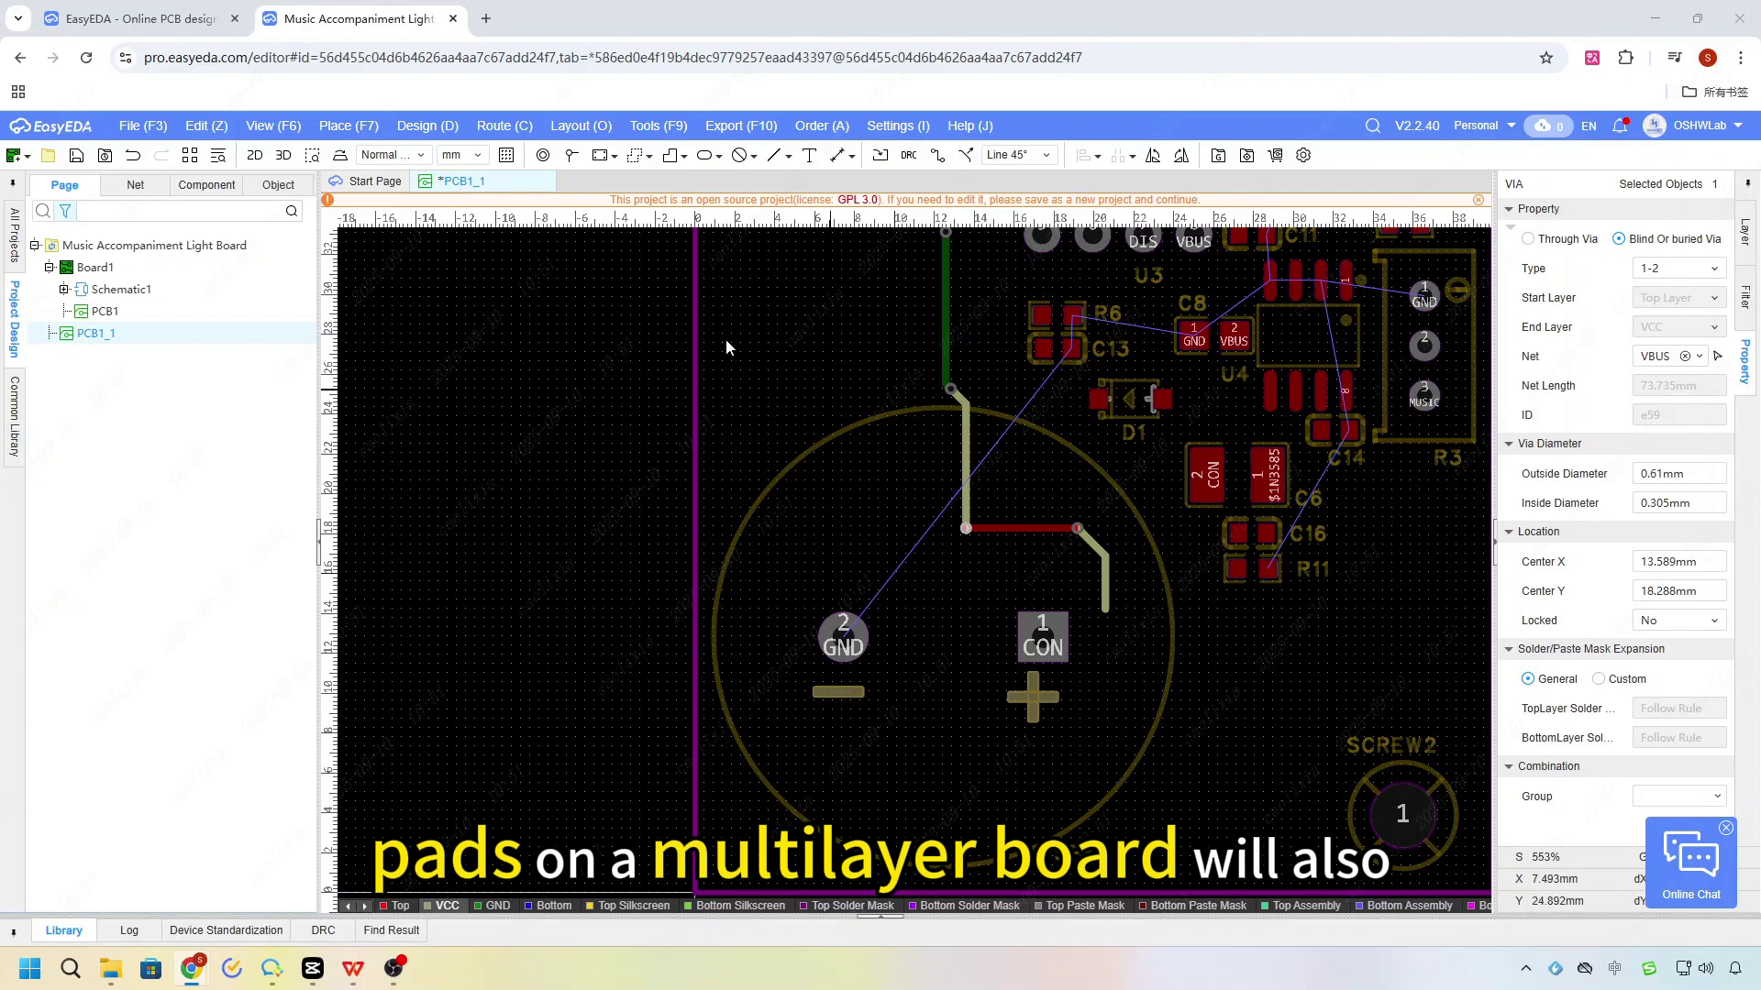
{"action": "left_click", "coordinate": [543, 155]}
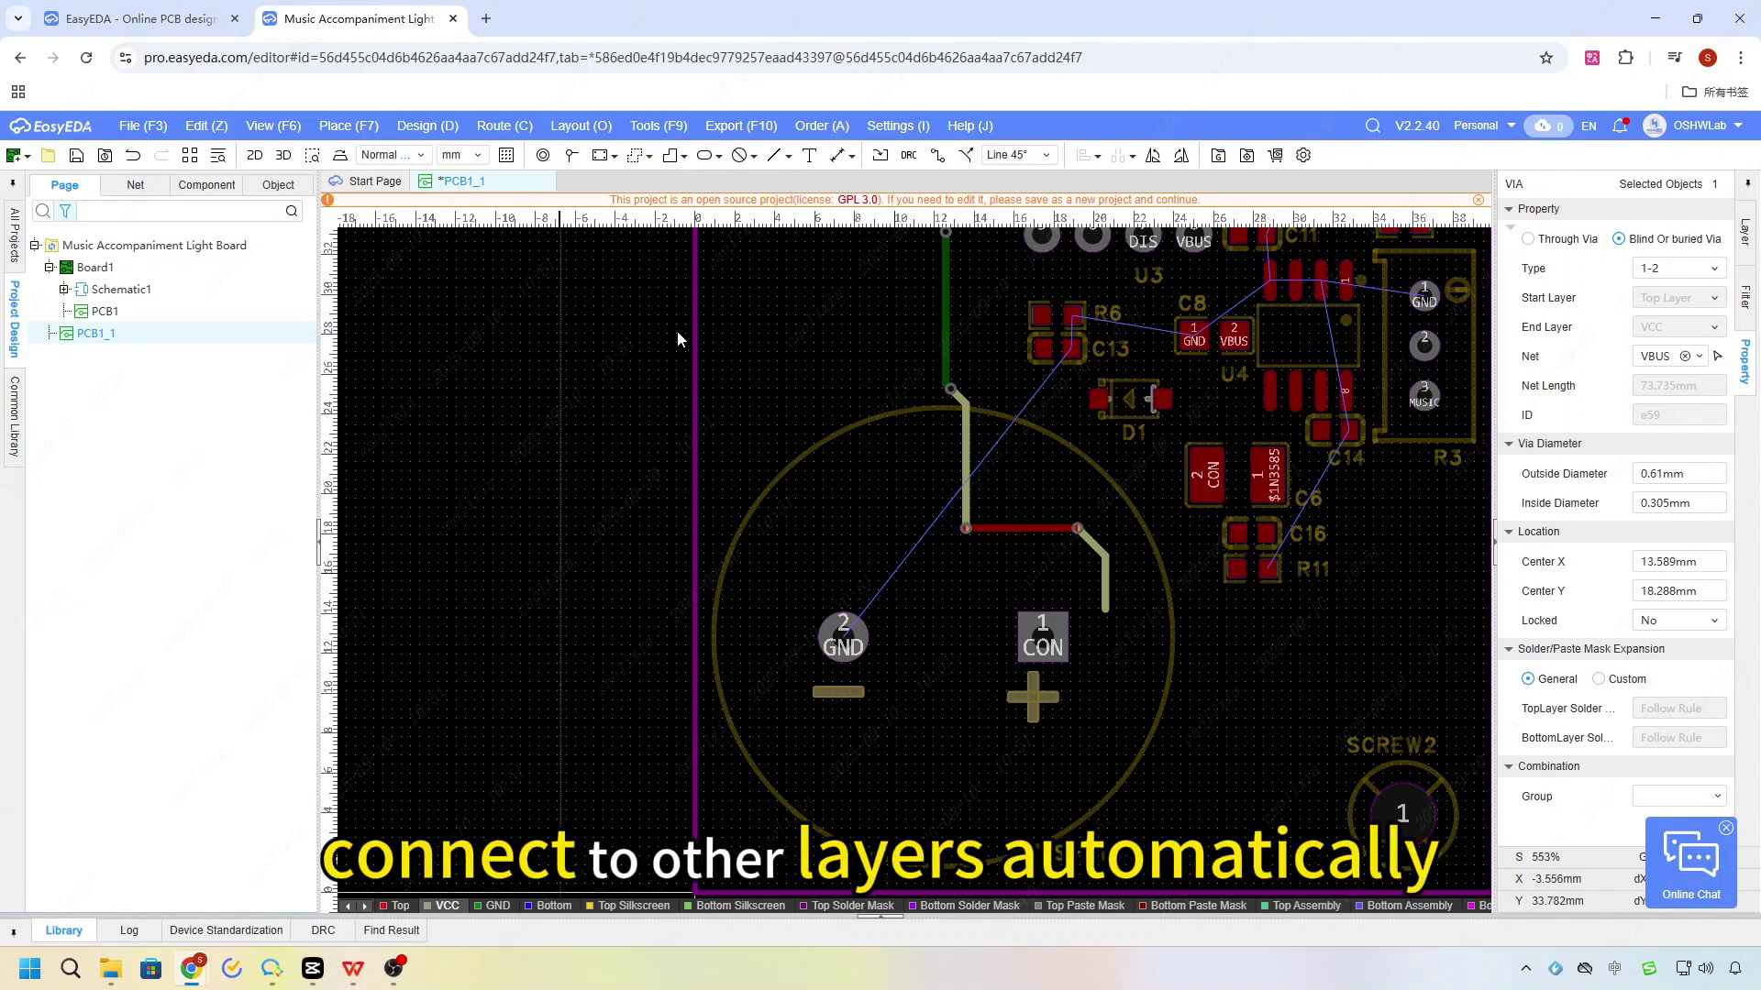
{"action": "left_click", "coordinate": [857, 373]}
Select pad 1 and set its Size to Custom for separate per-layer shapes
{"action": "left_click", "coordinate": [1749, 321]}
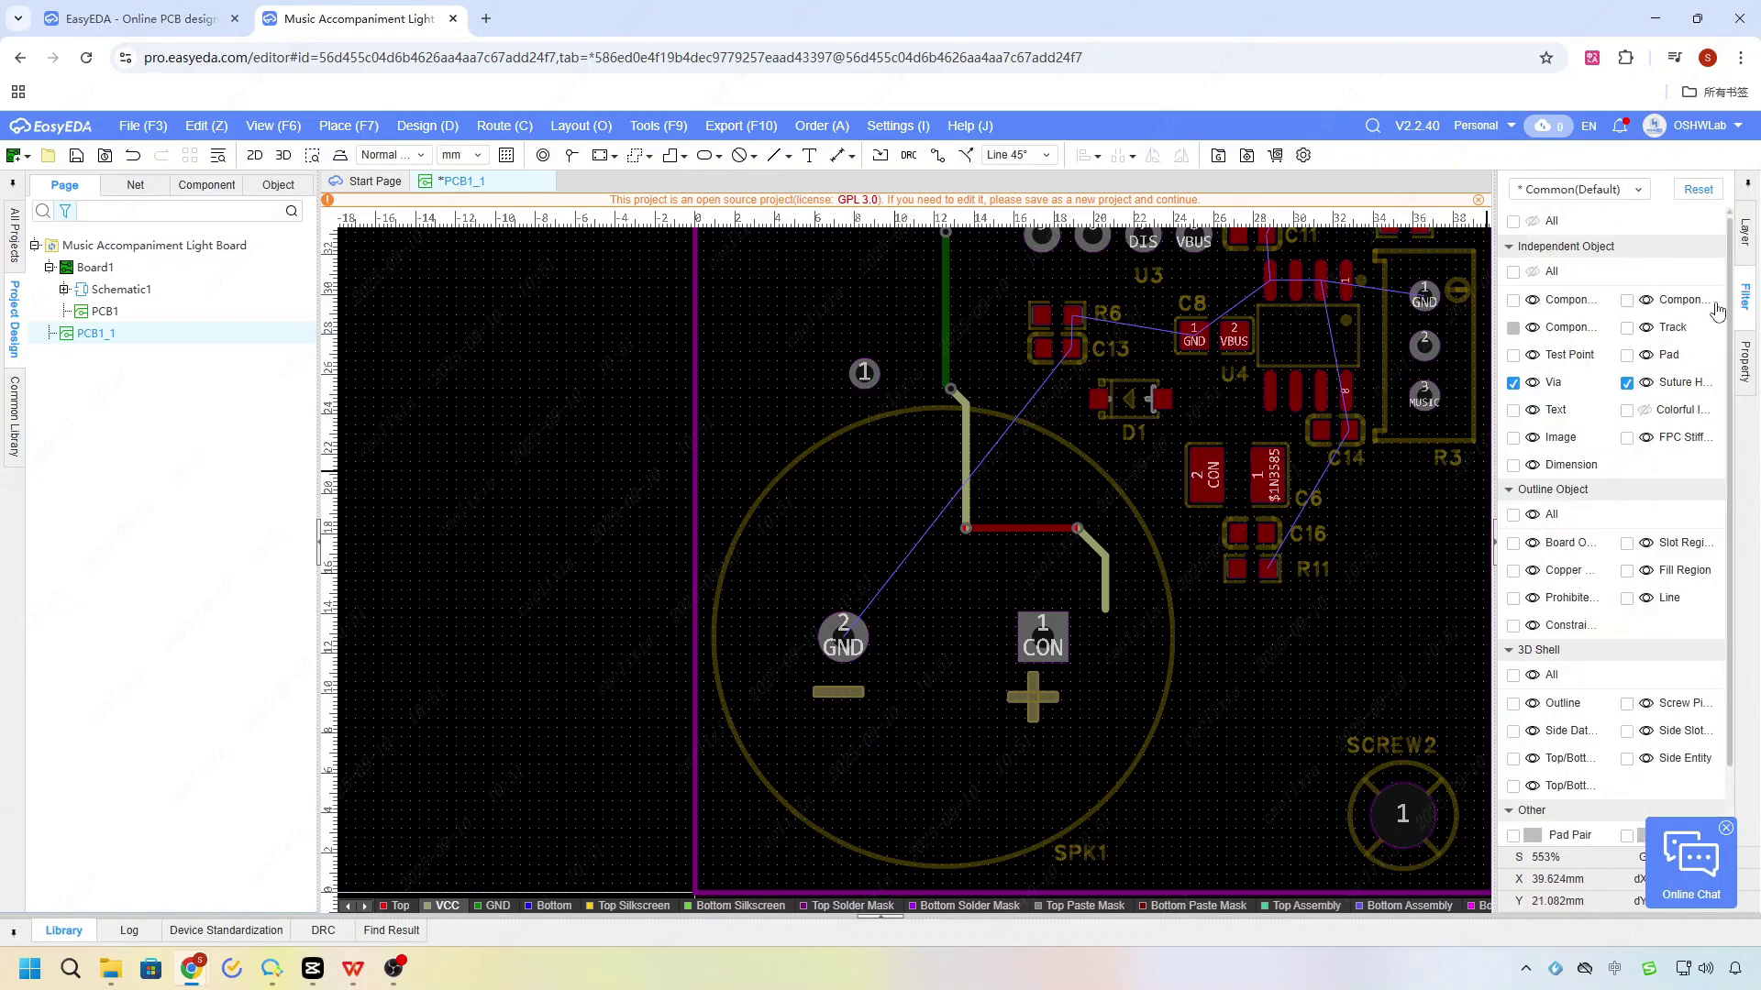
{"action": "scroll", "coordinate": [1010, 460], "scroll_direction": "down", "scroll_amount": 1}
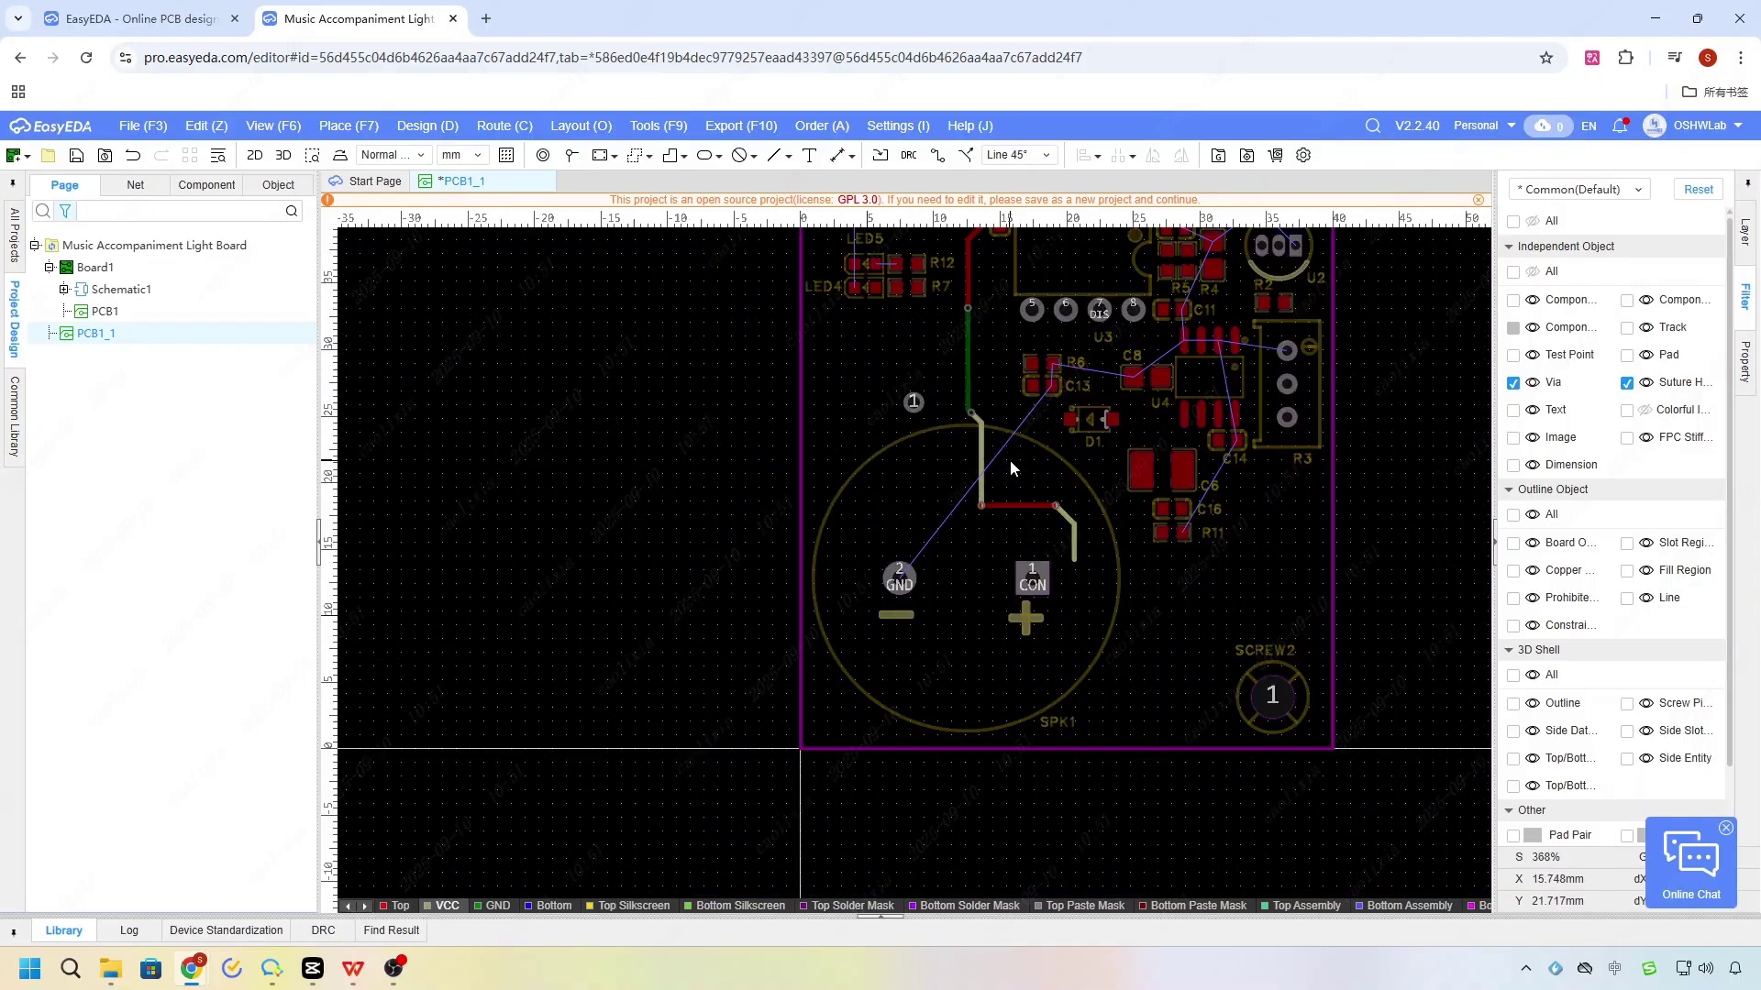
{"action": "scroll", "coordinate": [1009, 460], "scroll_direction": "up", "scroll_amount": 3}
{"action": "left_click", "coordinate": [922, 352]}
{"action": "left_click", "coordinate": [854, 349]}
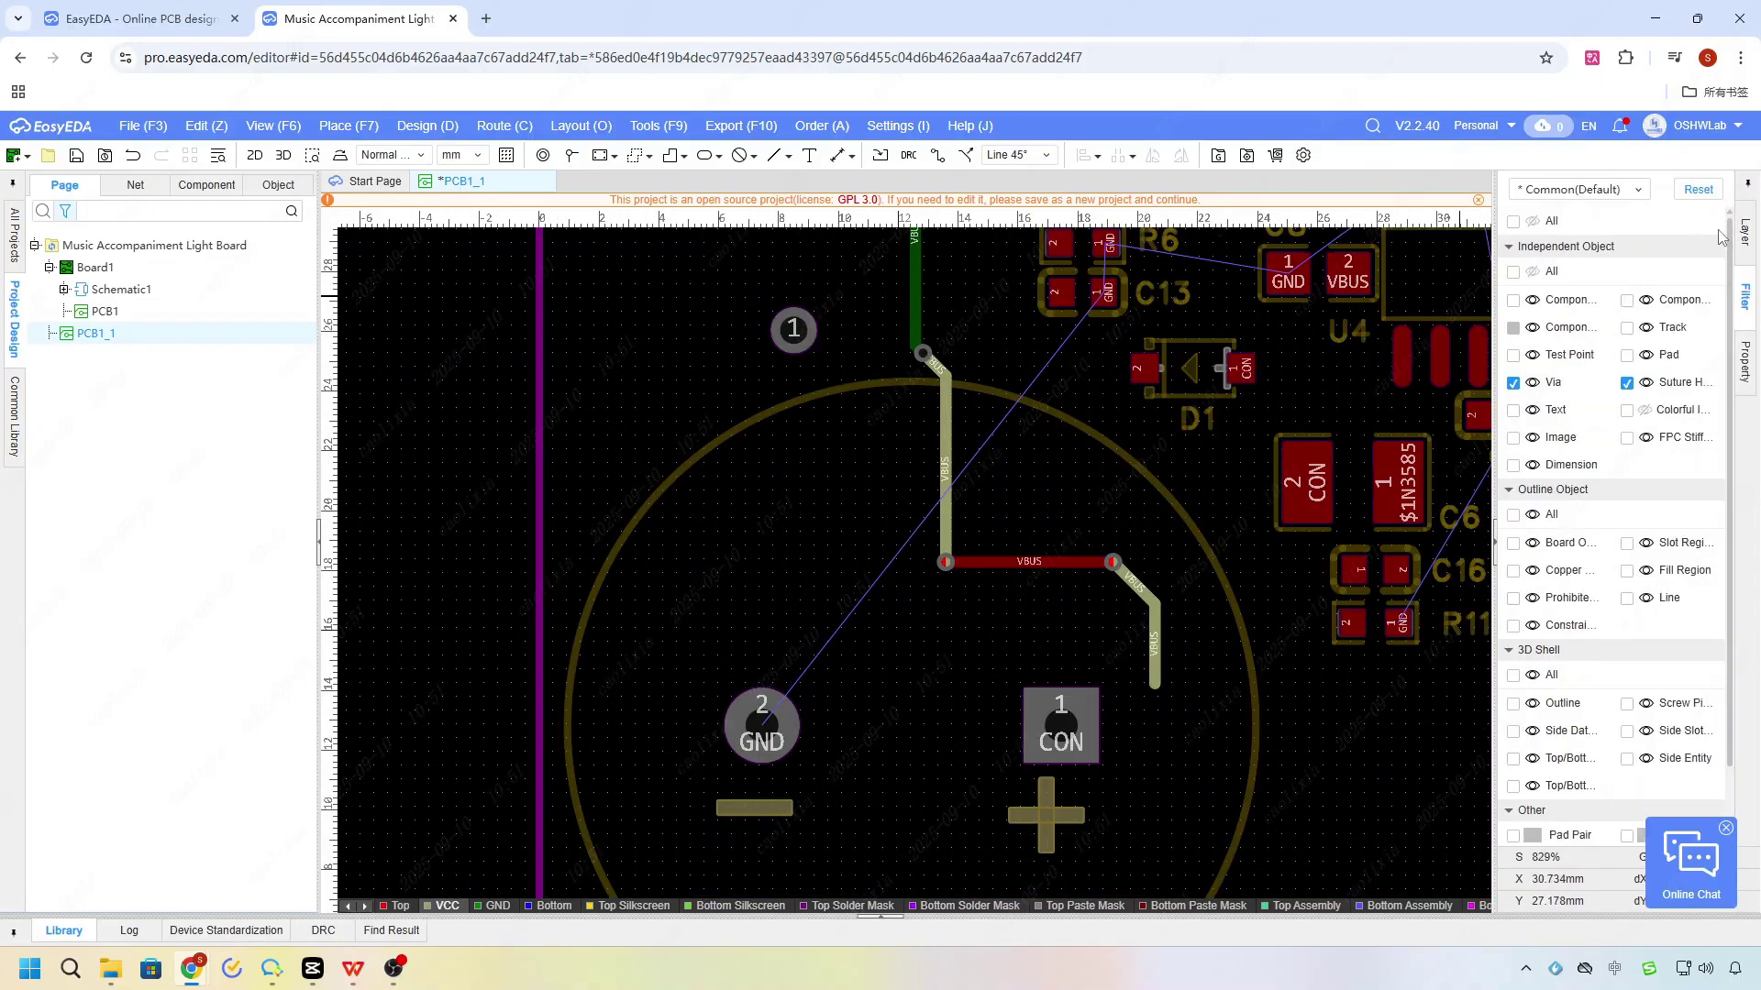
{"action": "left_click", "coordinate": [793, 330]}
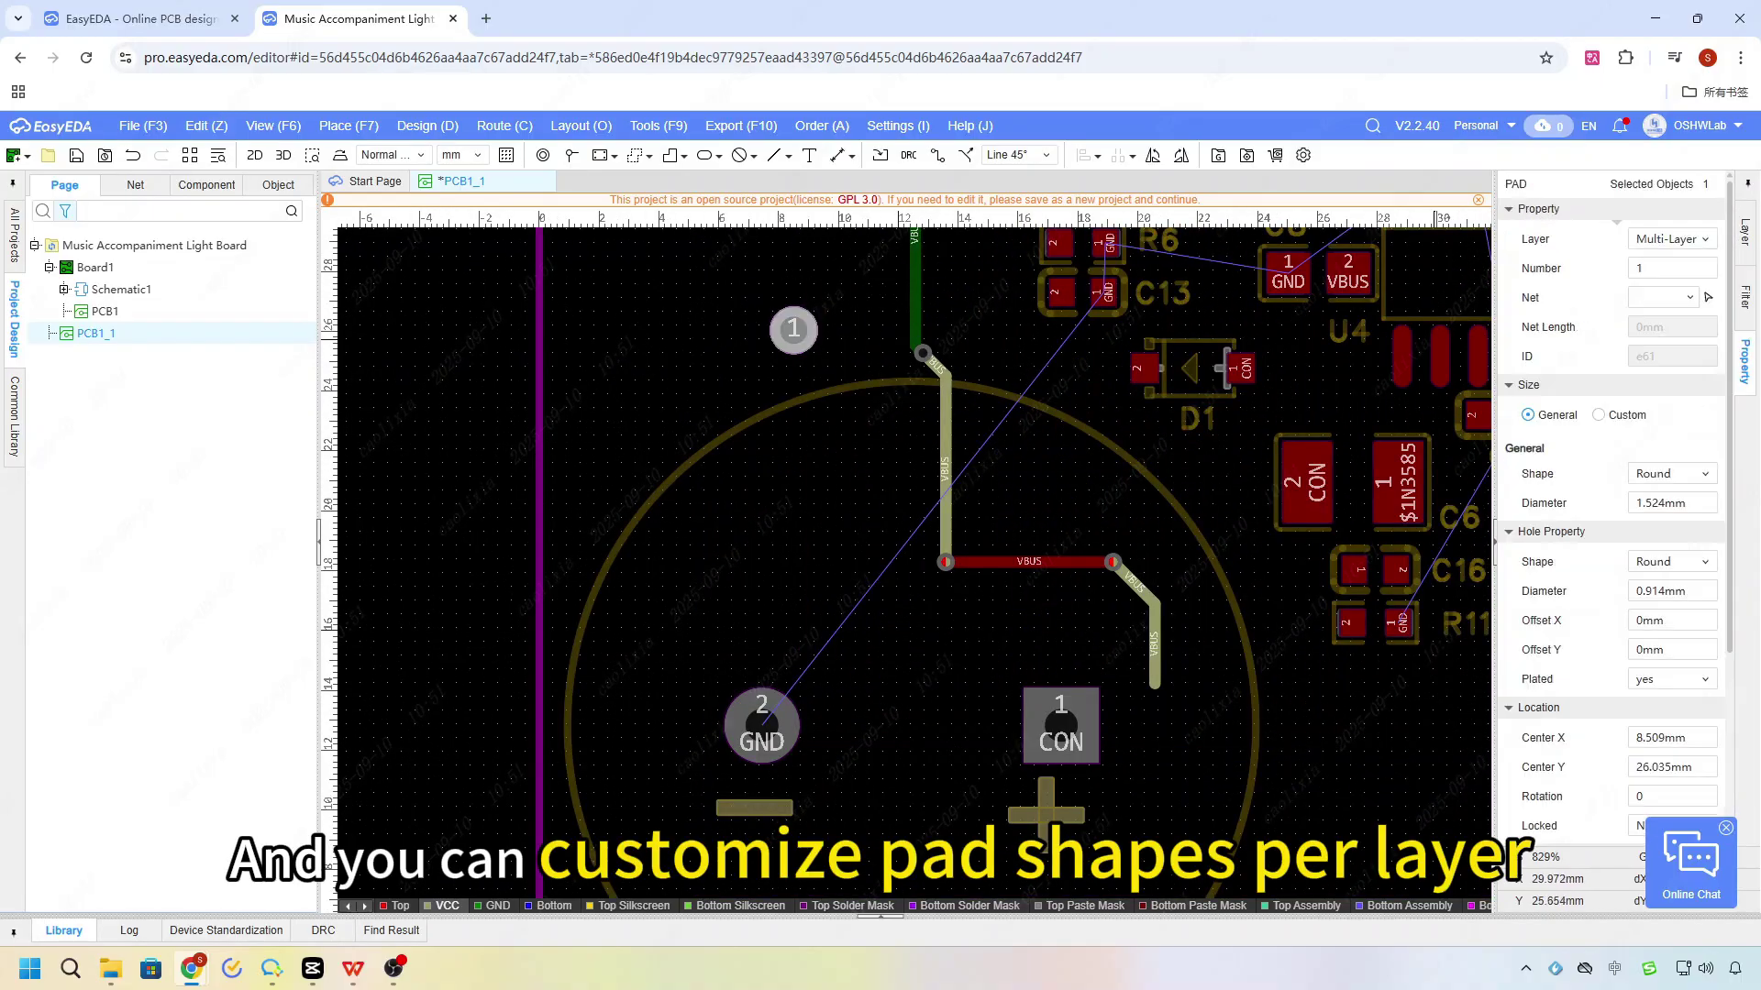
{"action": "left_click", "coordinate": [1745, 298]}
{"action": "left_click", "coordinate": [809, 334]}
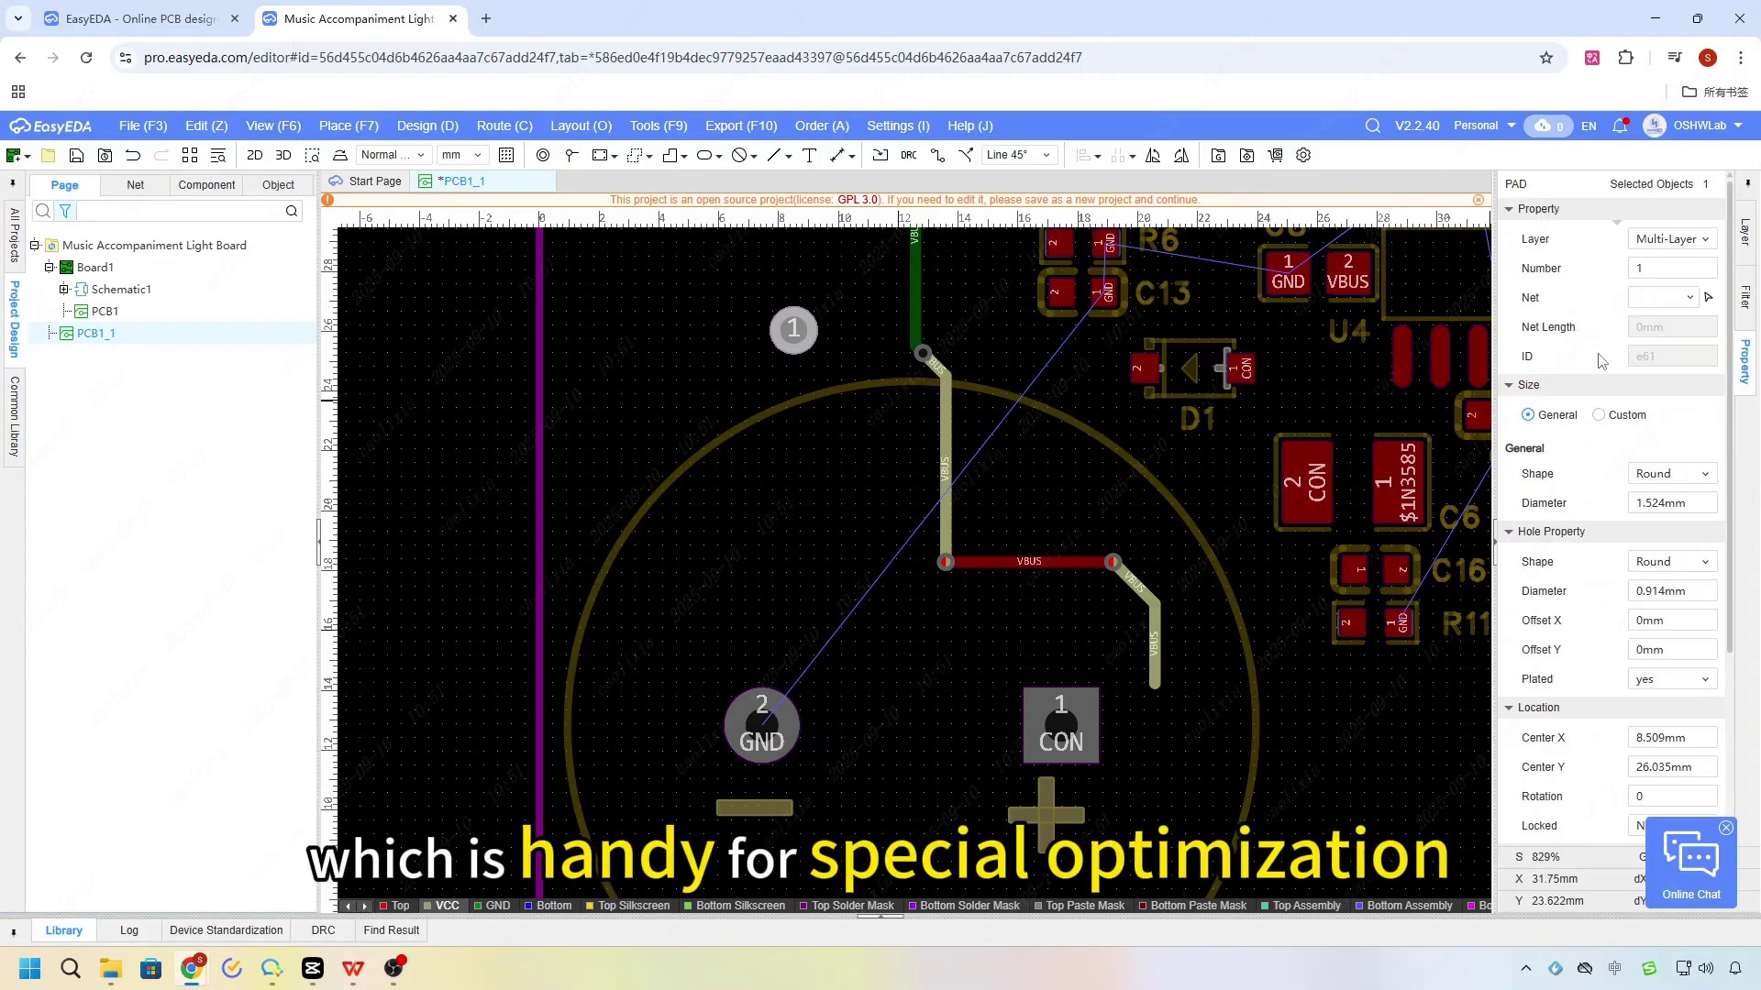
{"action": "left_click", "coordinate": [1600, 415]}
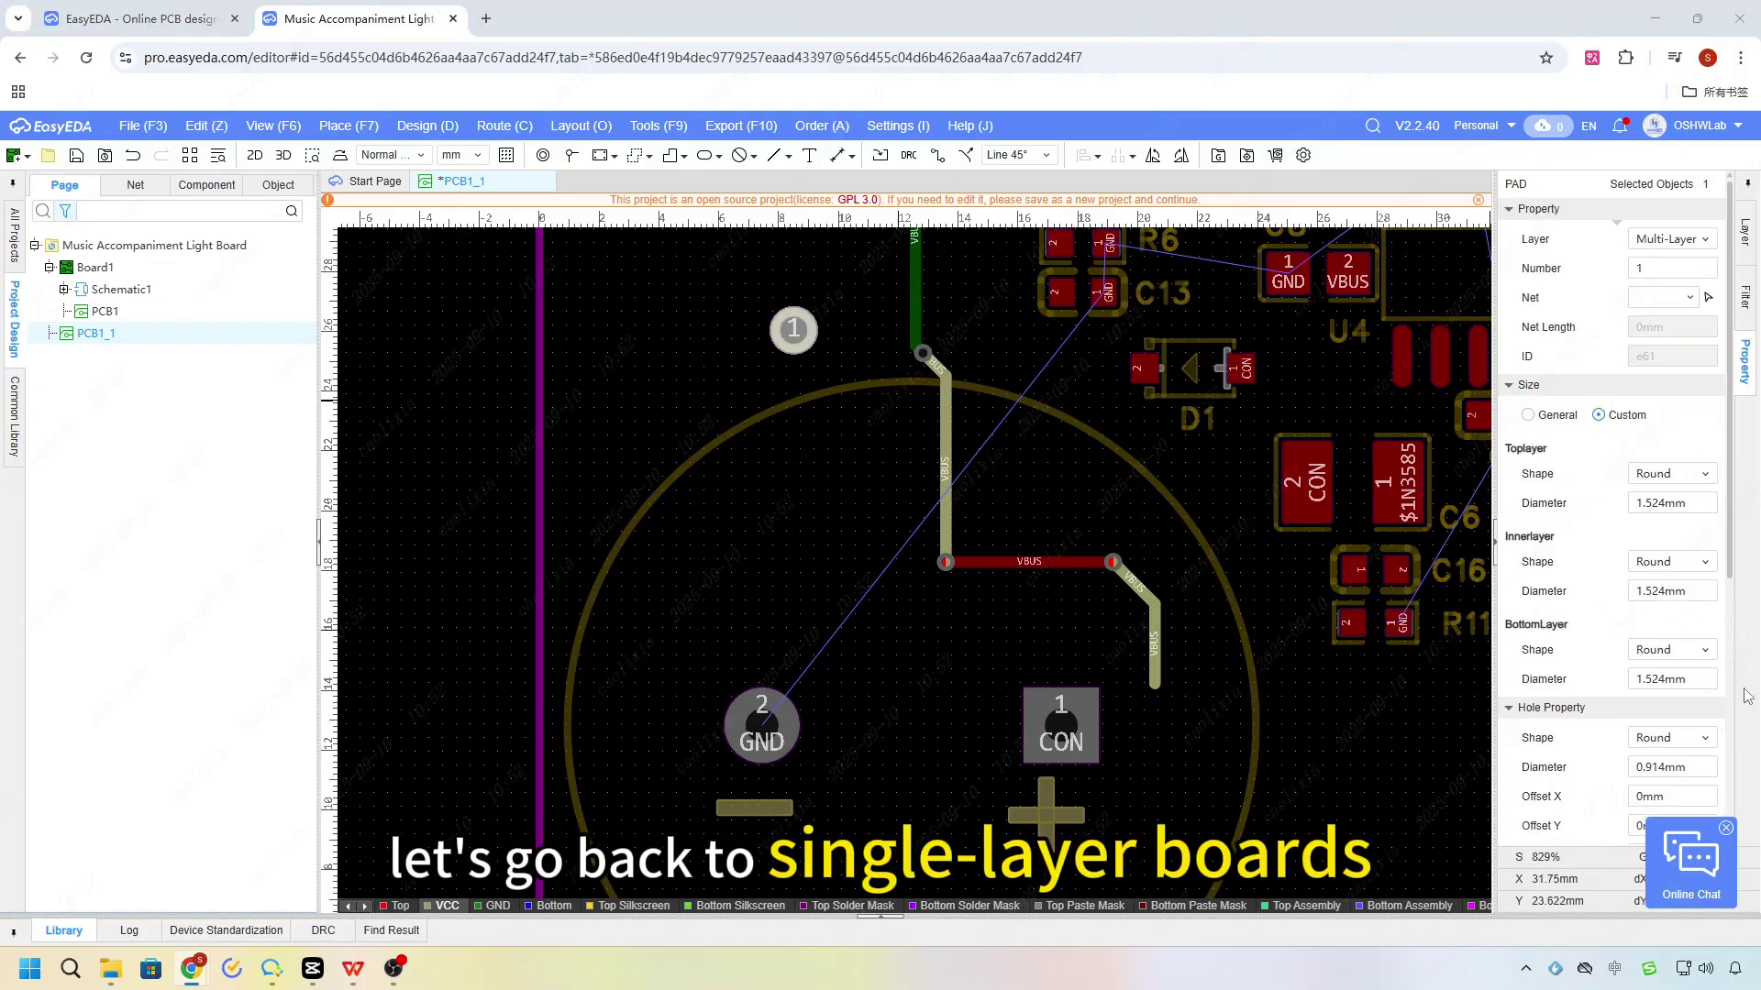
Open the layer stack settings from the board layers panel
{"action": "scroll", "coordinate": [1023, 581], "scroll_direction": "up", "scroll_amount": 4}
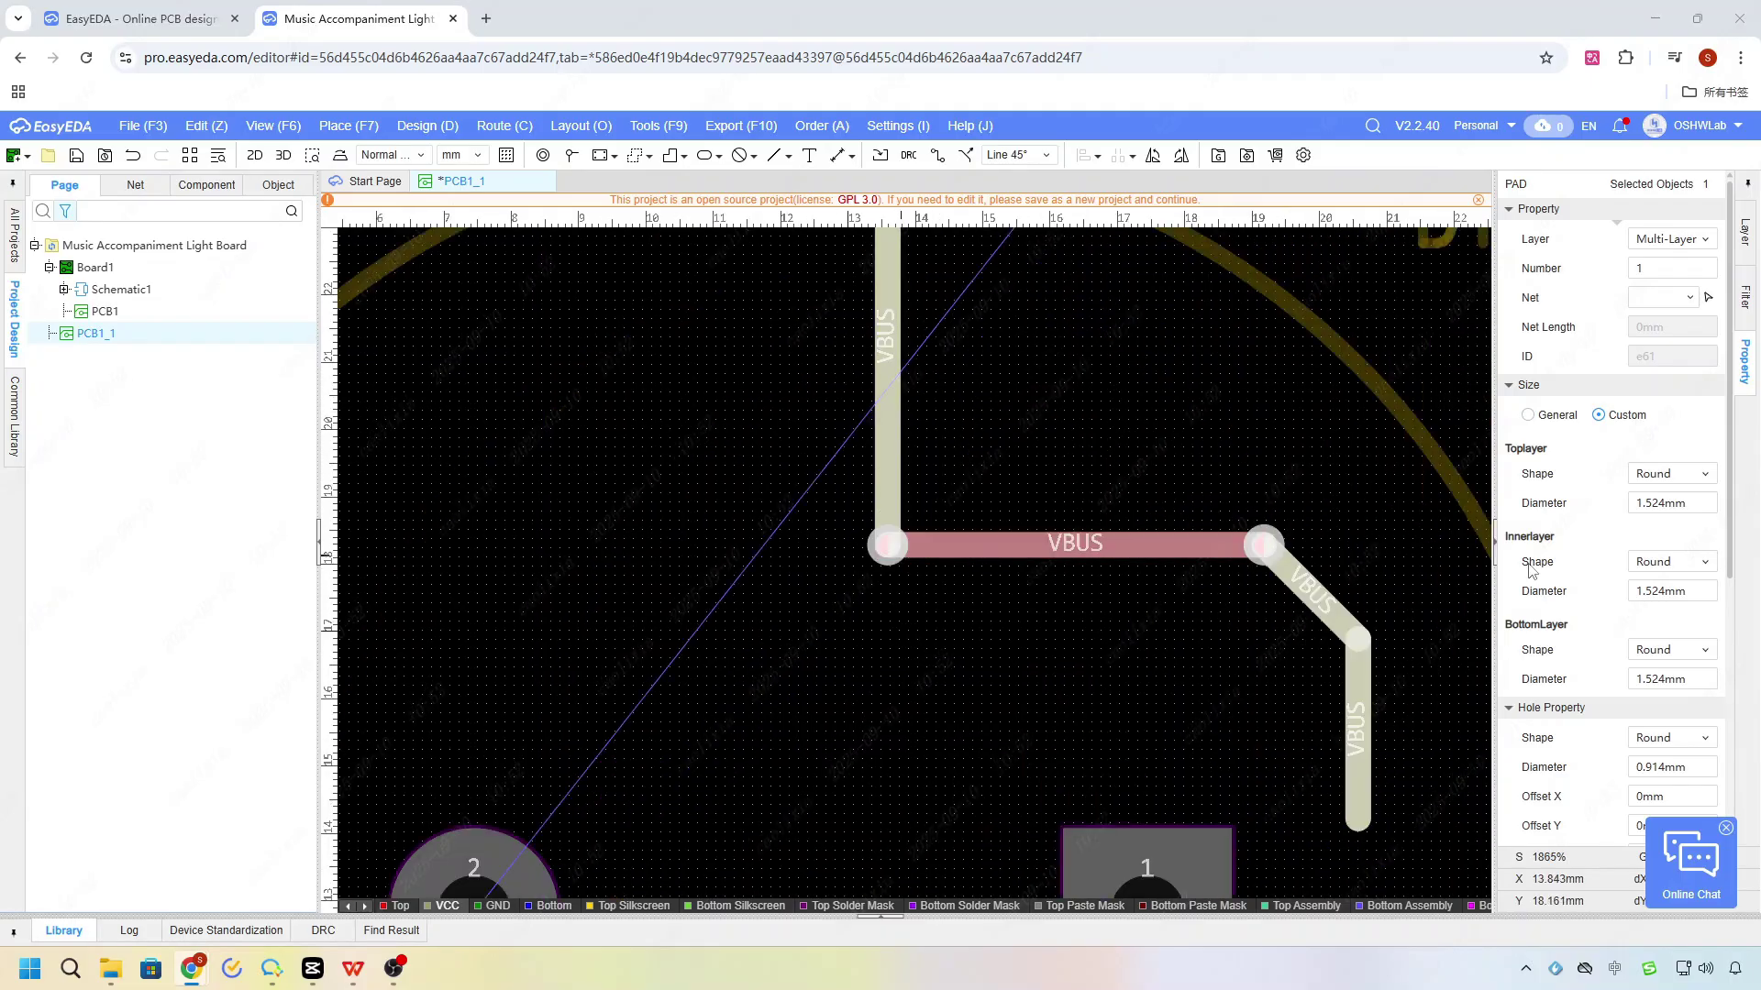
{"action": "scroll", "coordinate": [1283, 459], "scroll_direction": "down", "scroll_amount": 2}
{"action": "left_click", "coordinate": [1744, 234]}
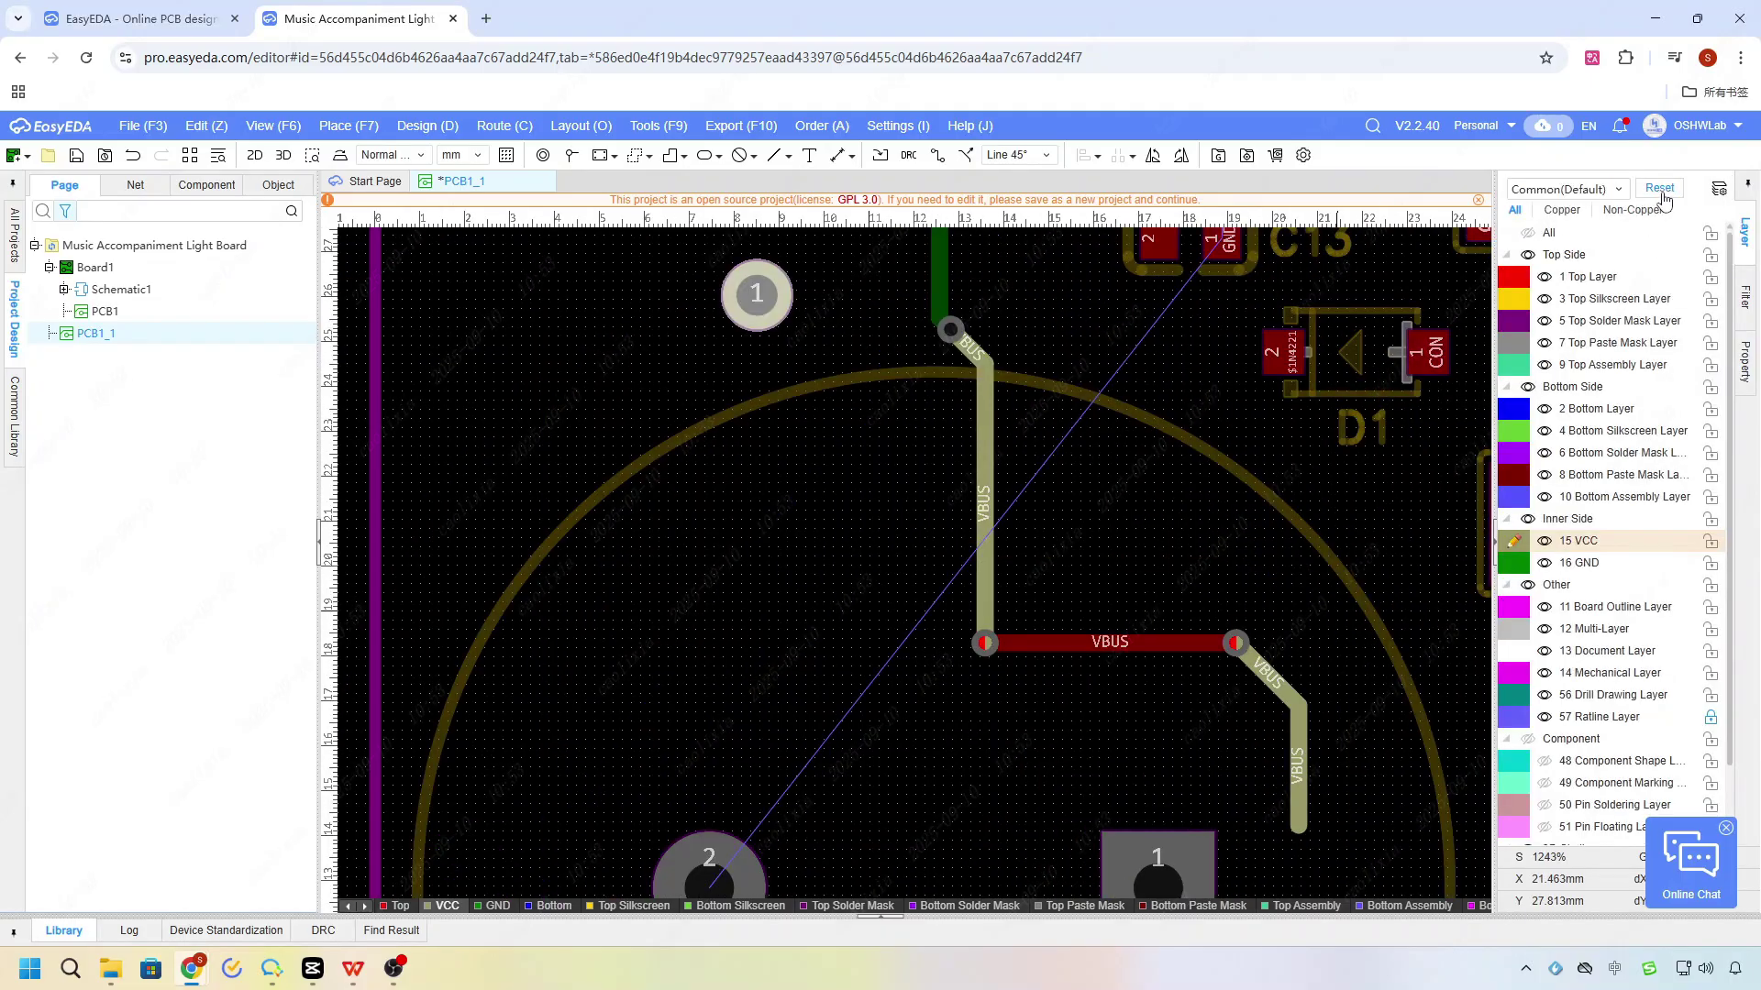
{"action": "left_click", "coordinate": [1718, 188]}
Switch the fabrication file export to Custom Config
{"action": "left_click", "coordinate": [611, 346]}
{"action": "left_click", "coordinate": [605, 365]}
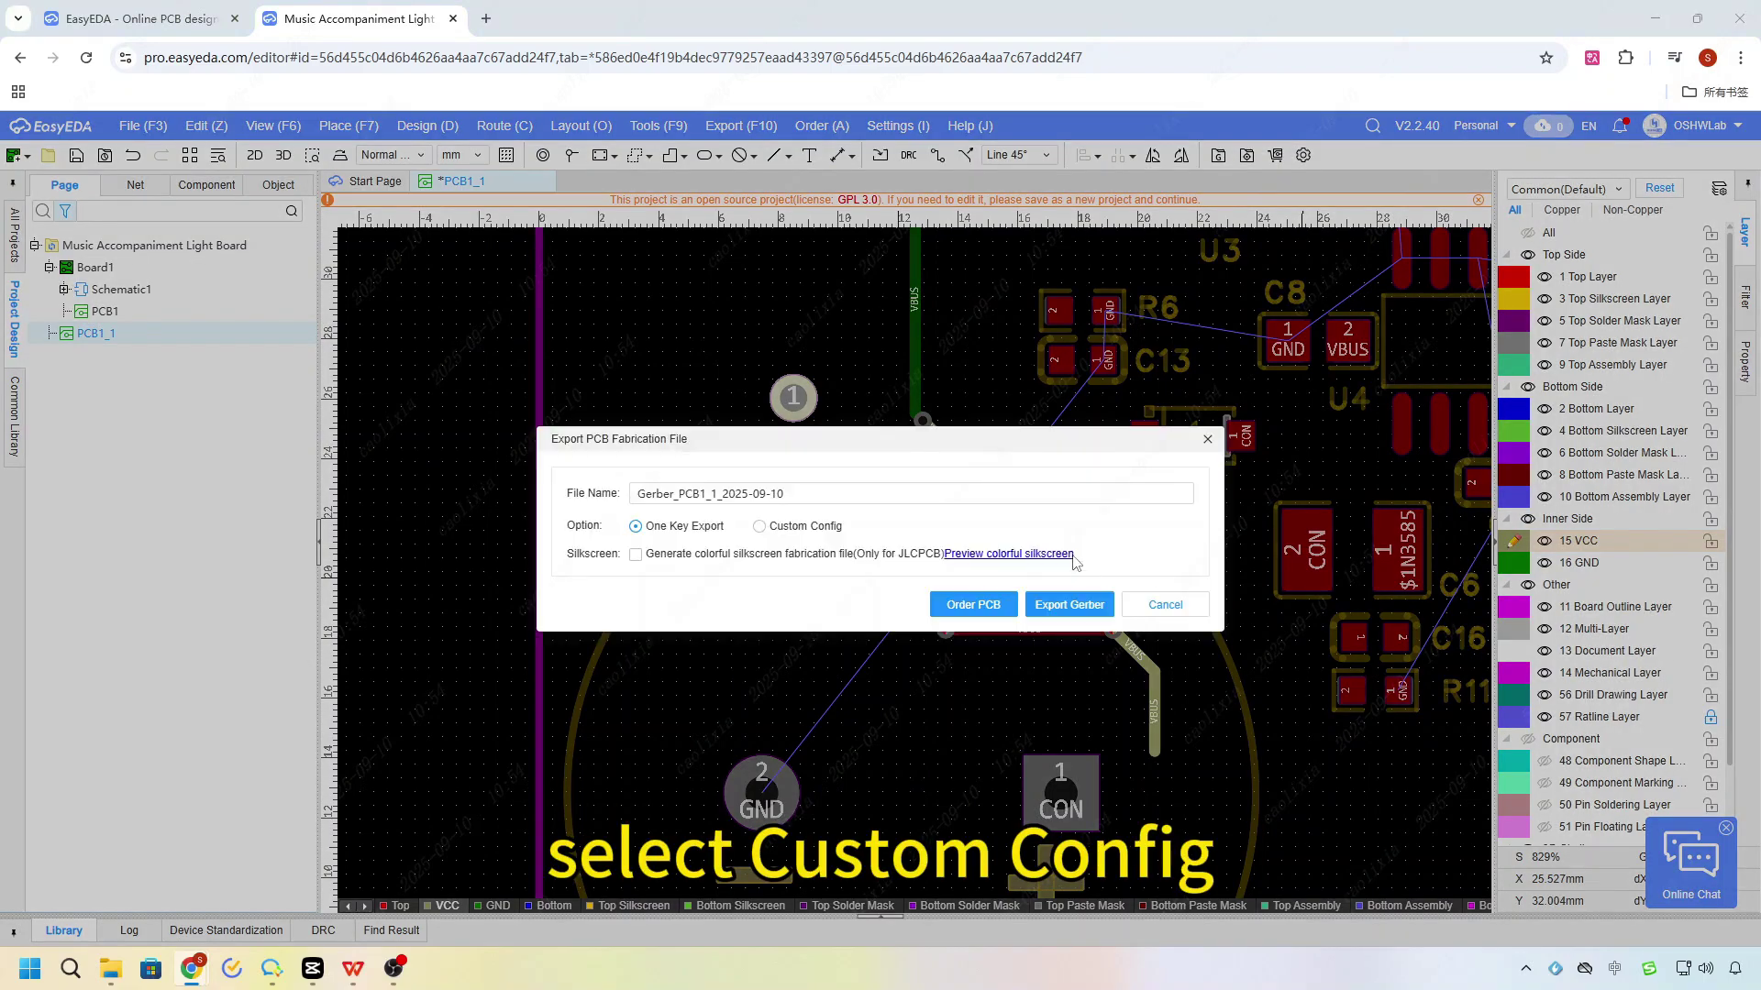
{"action": "left_click", "coordinate": [760, 526]}
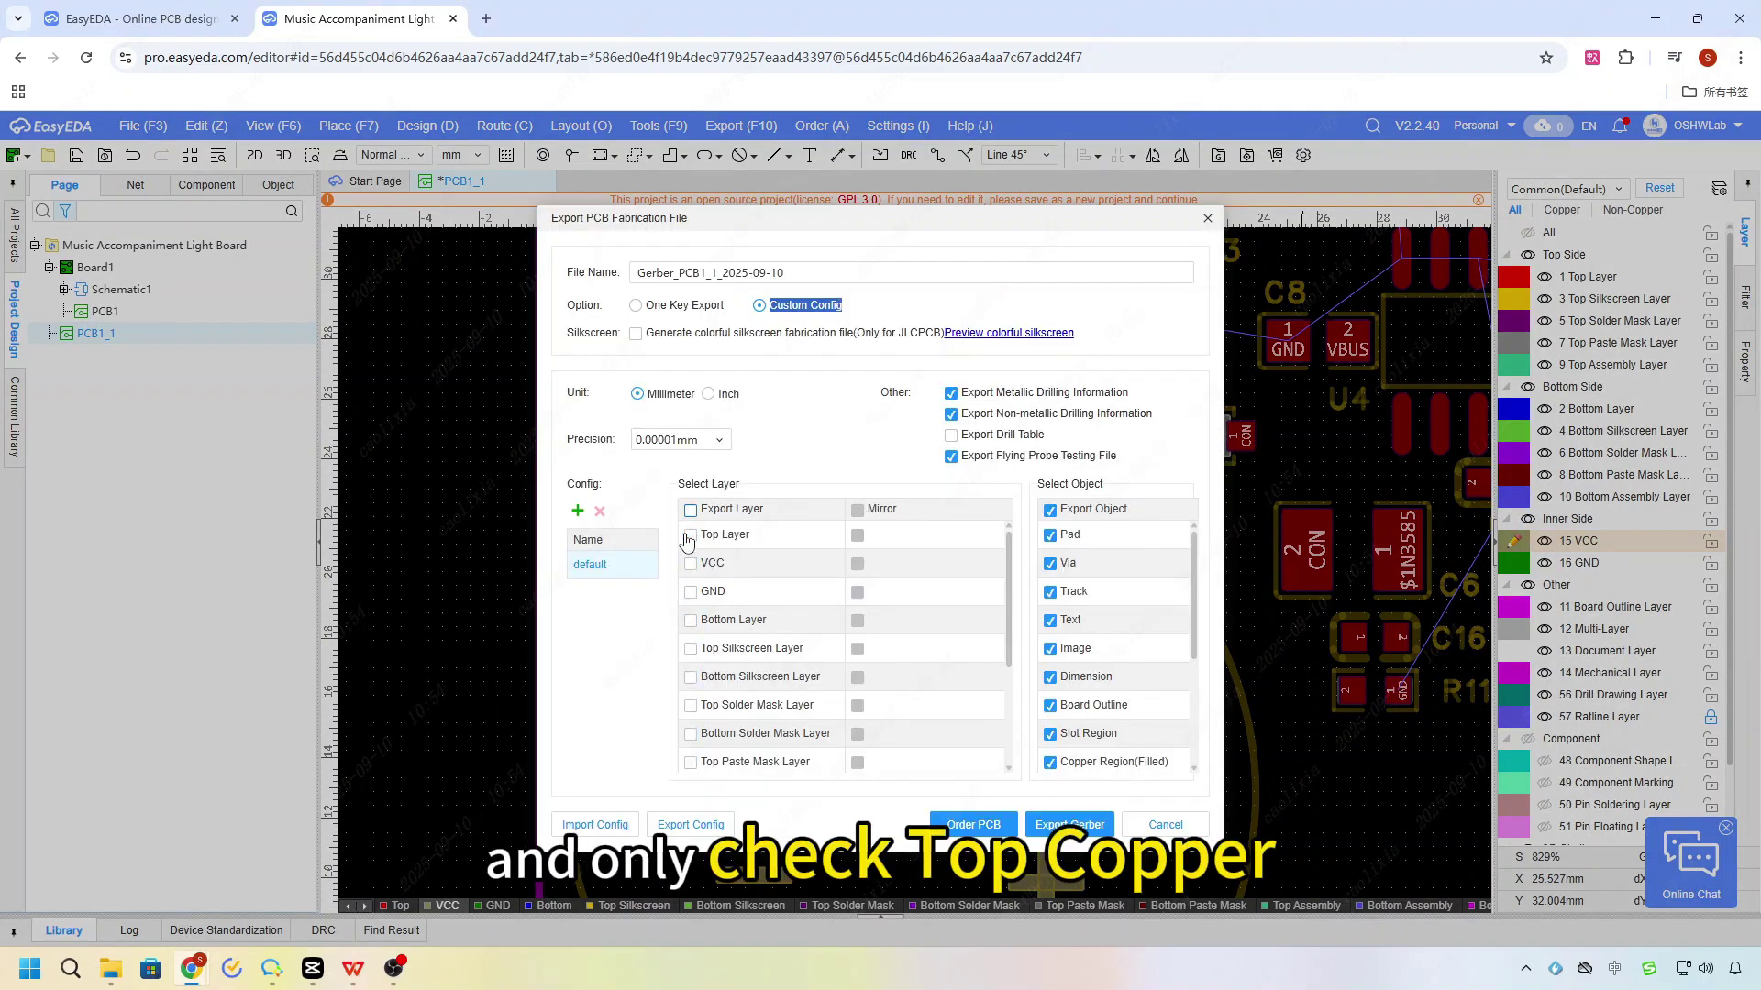
{"action": "scroll", "coordinate": [872, 662], "scroll_direction": "down", "scroll_amount": 1}
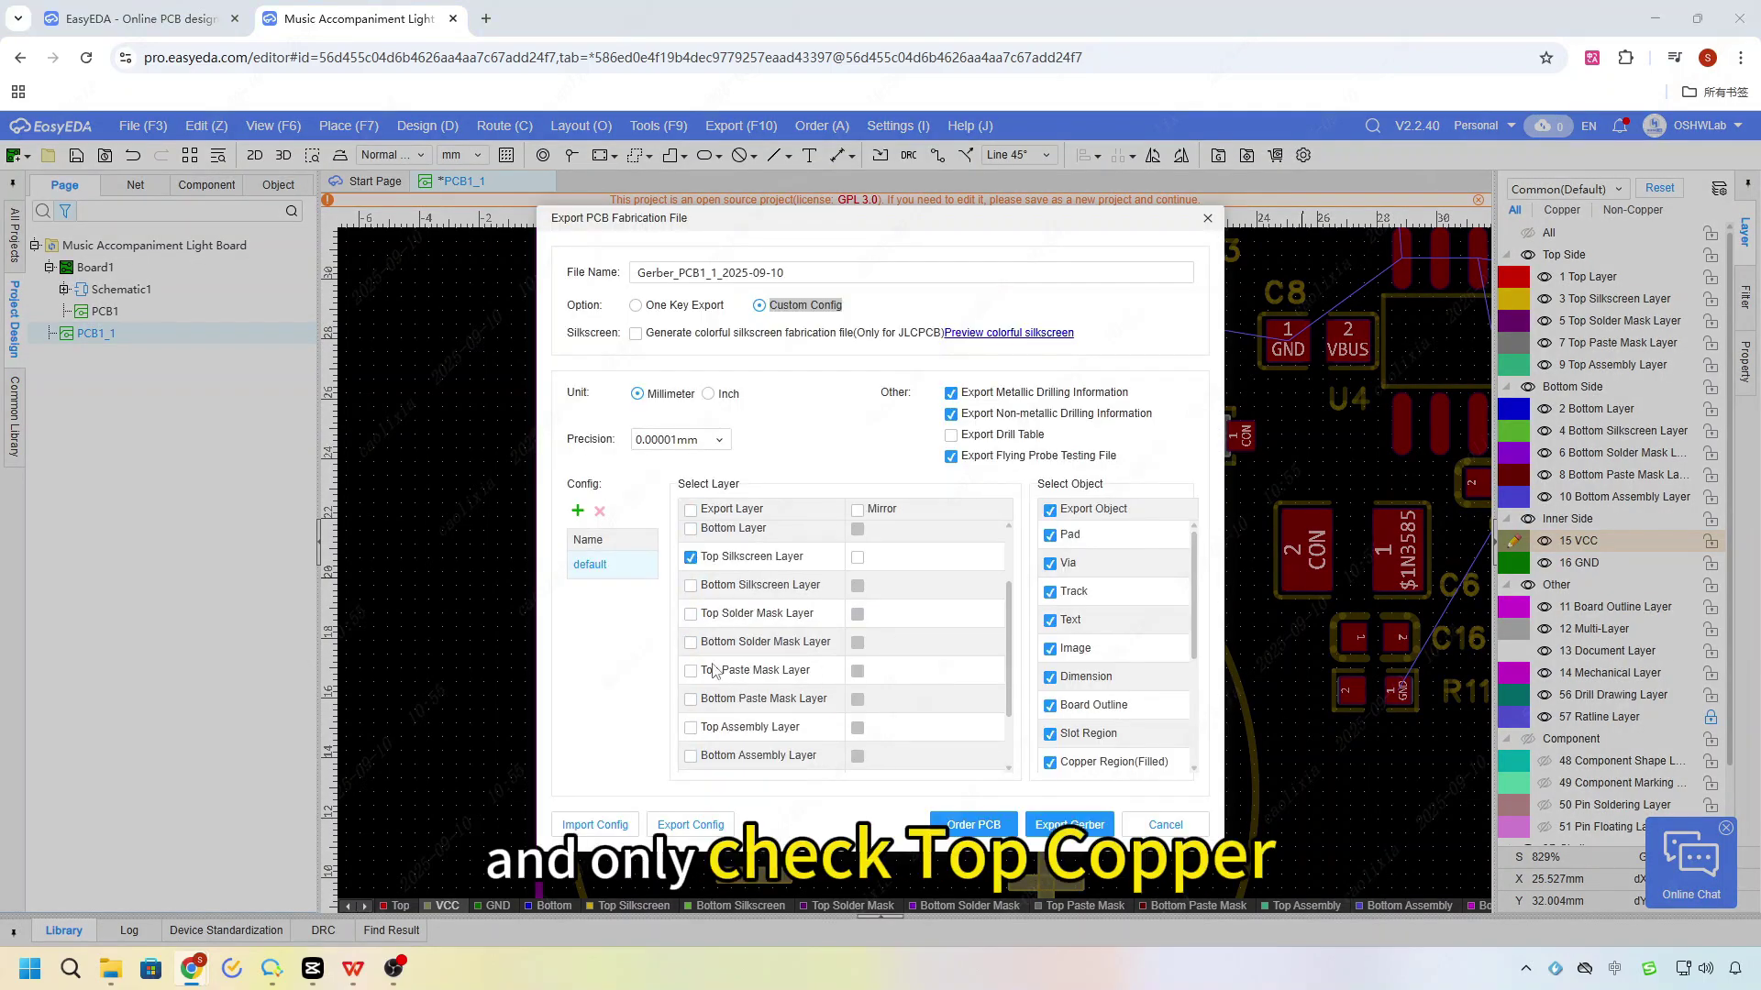
Tick Top Solder Mask, Top Paste Mask, Top Assembly, Document and Mechanical layers for export
{"action": "left_click", "coordinate": [692, 615]}
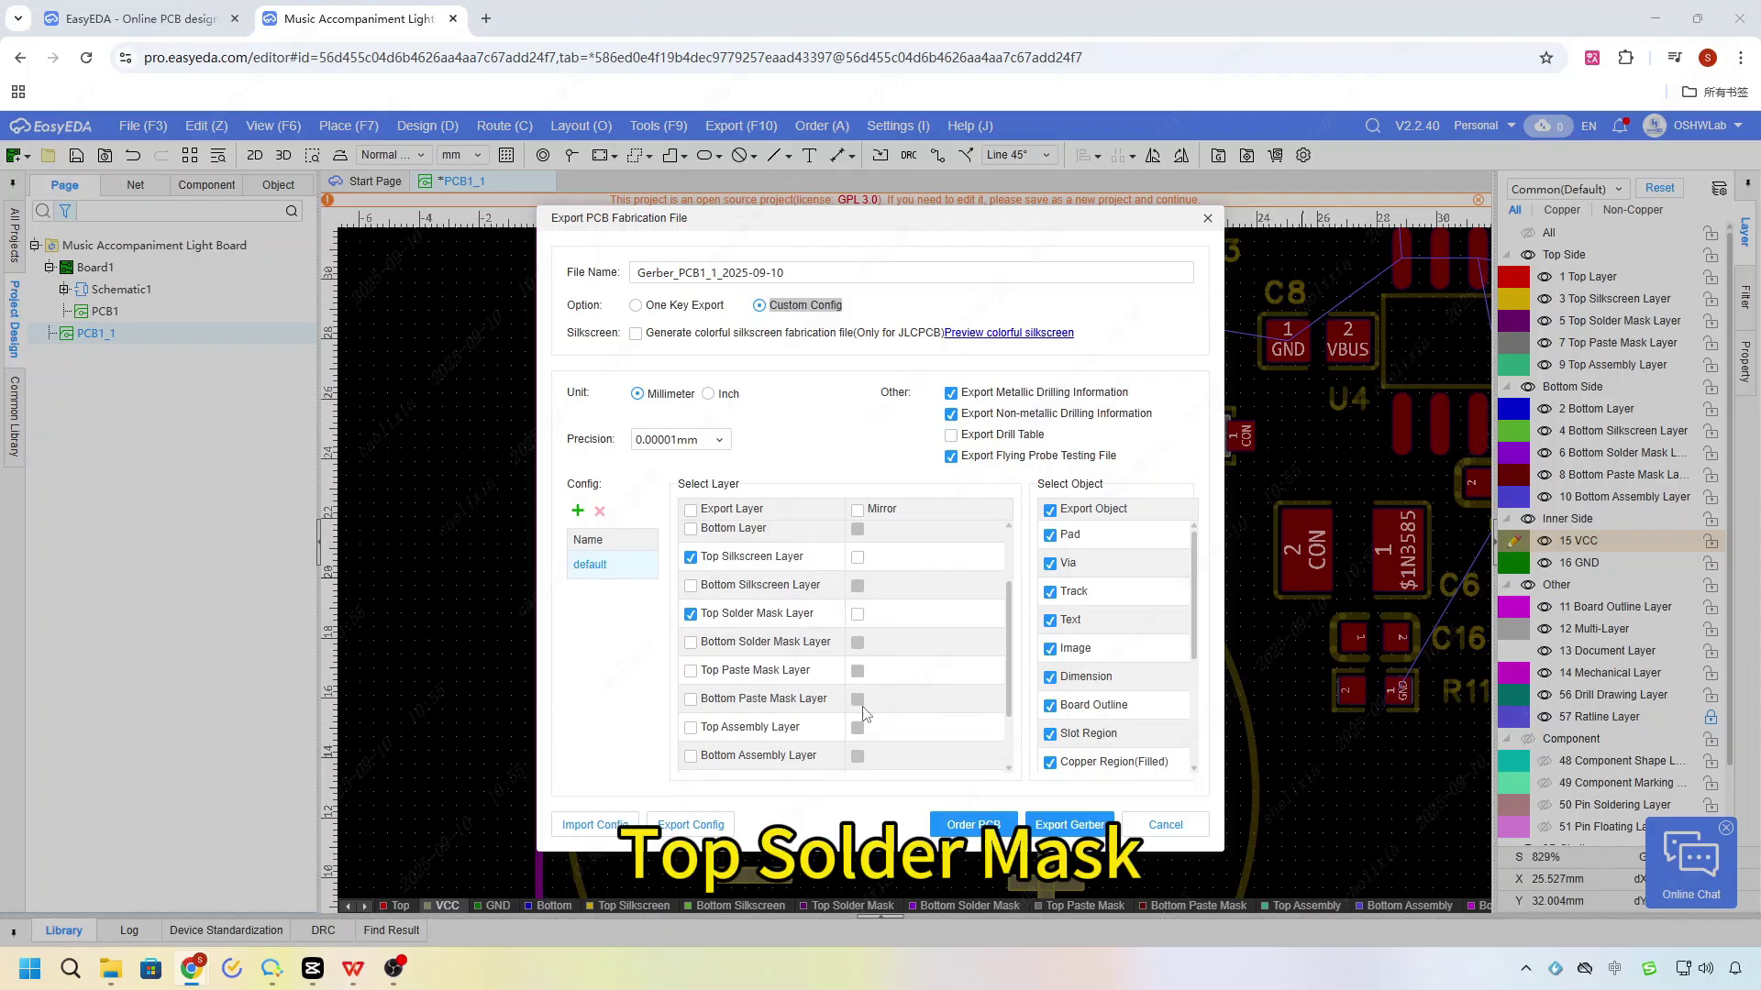
{"action": "left_click", "coordinate": [690, 671]}
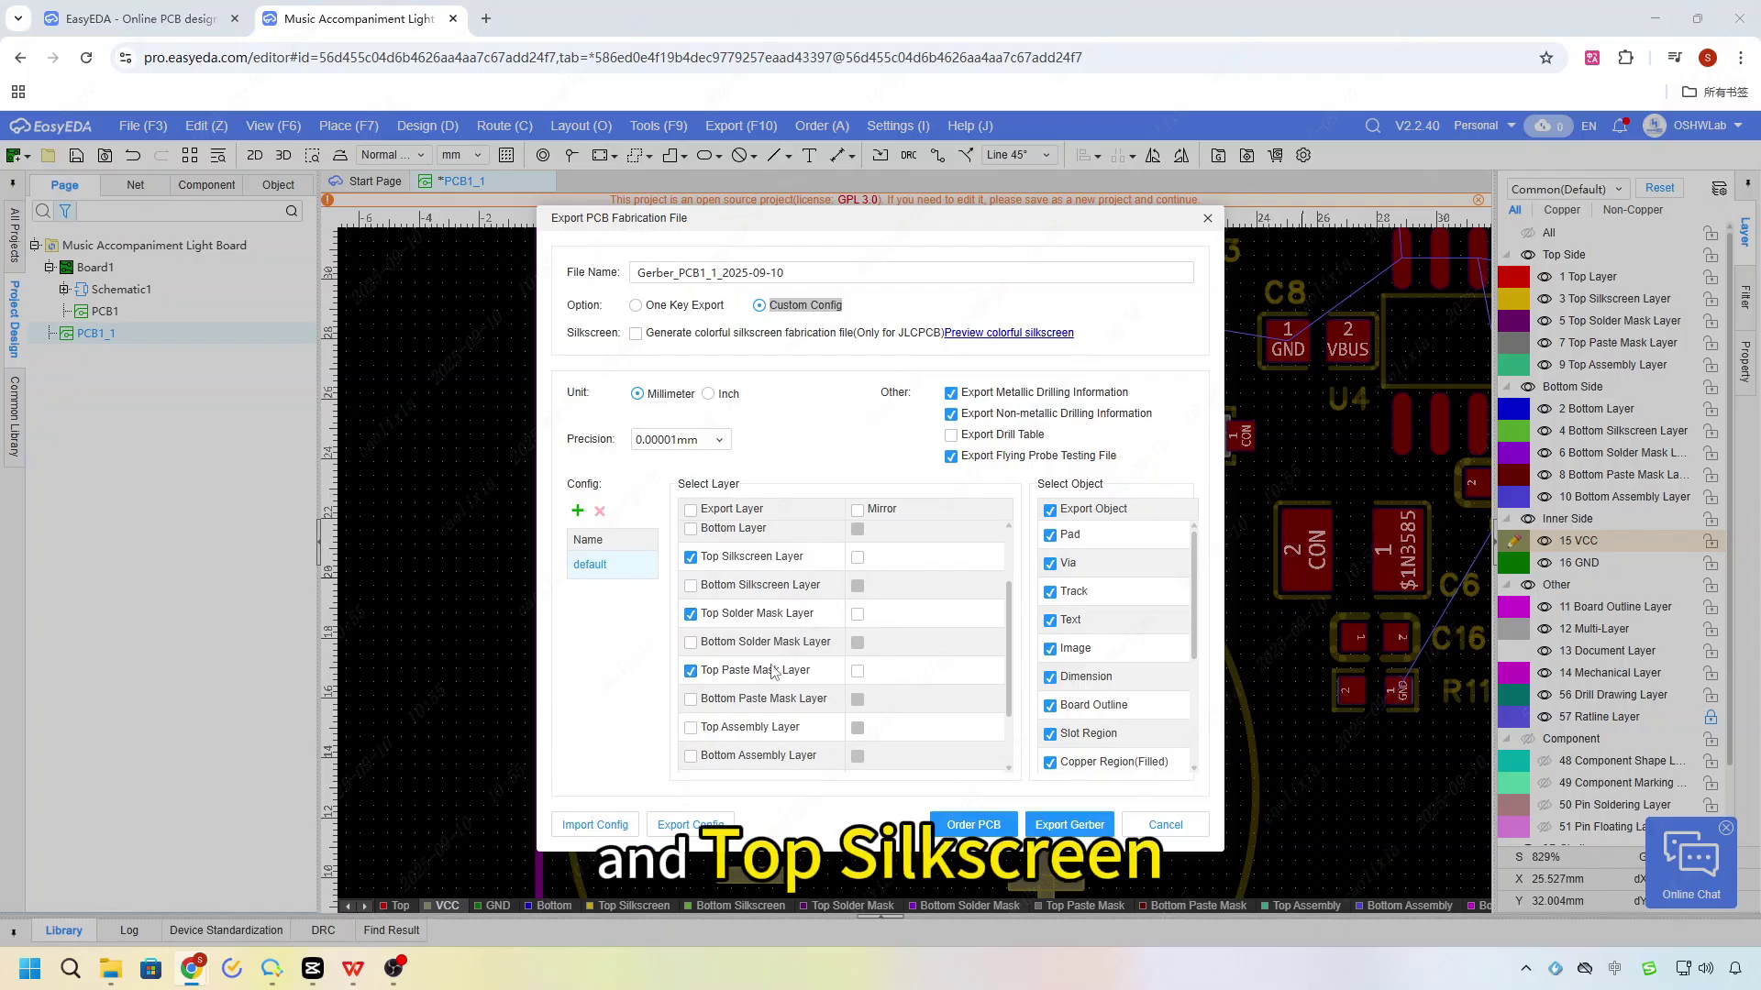
{"action": "scroll", "coordinate": [773, 672], "scroll_direction": "down", "scroll_amount": 1}
{"action": "left_click", "coordinate": [690, 645]}
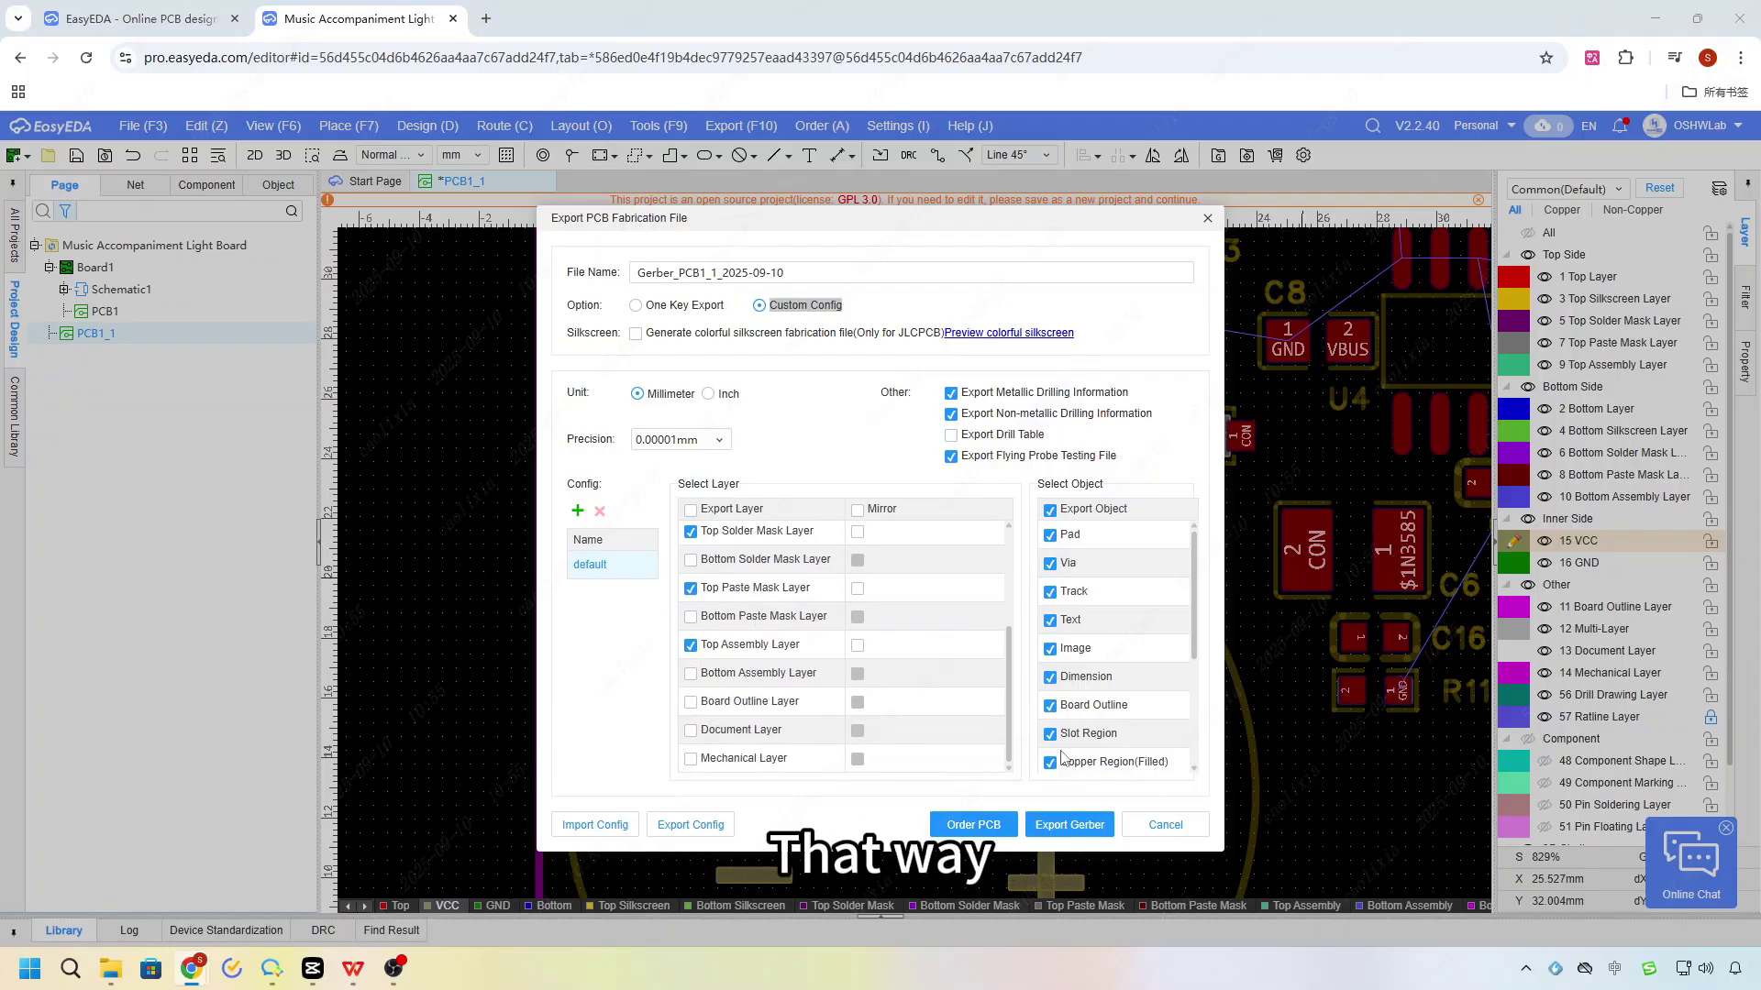
{"action": "left_click", "coordinate": [690, 731]}
{"action": "left_click", "coordinate": [690, 760]}
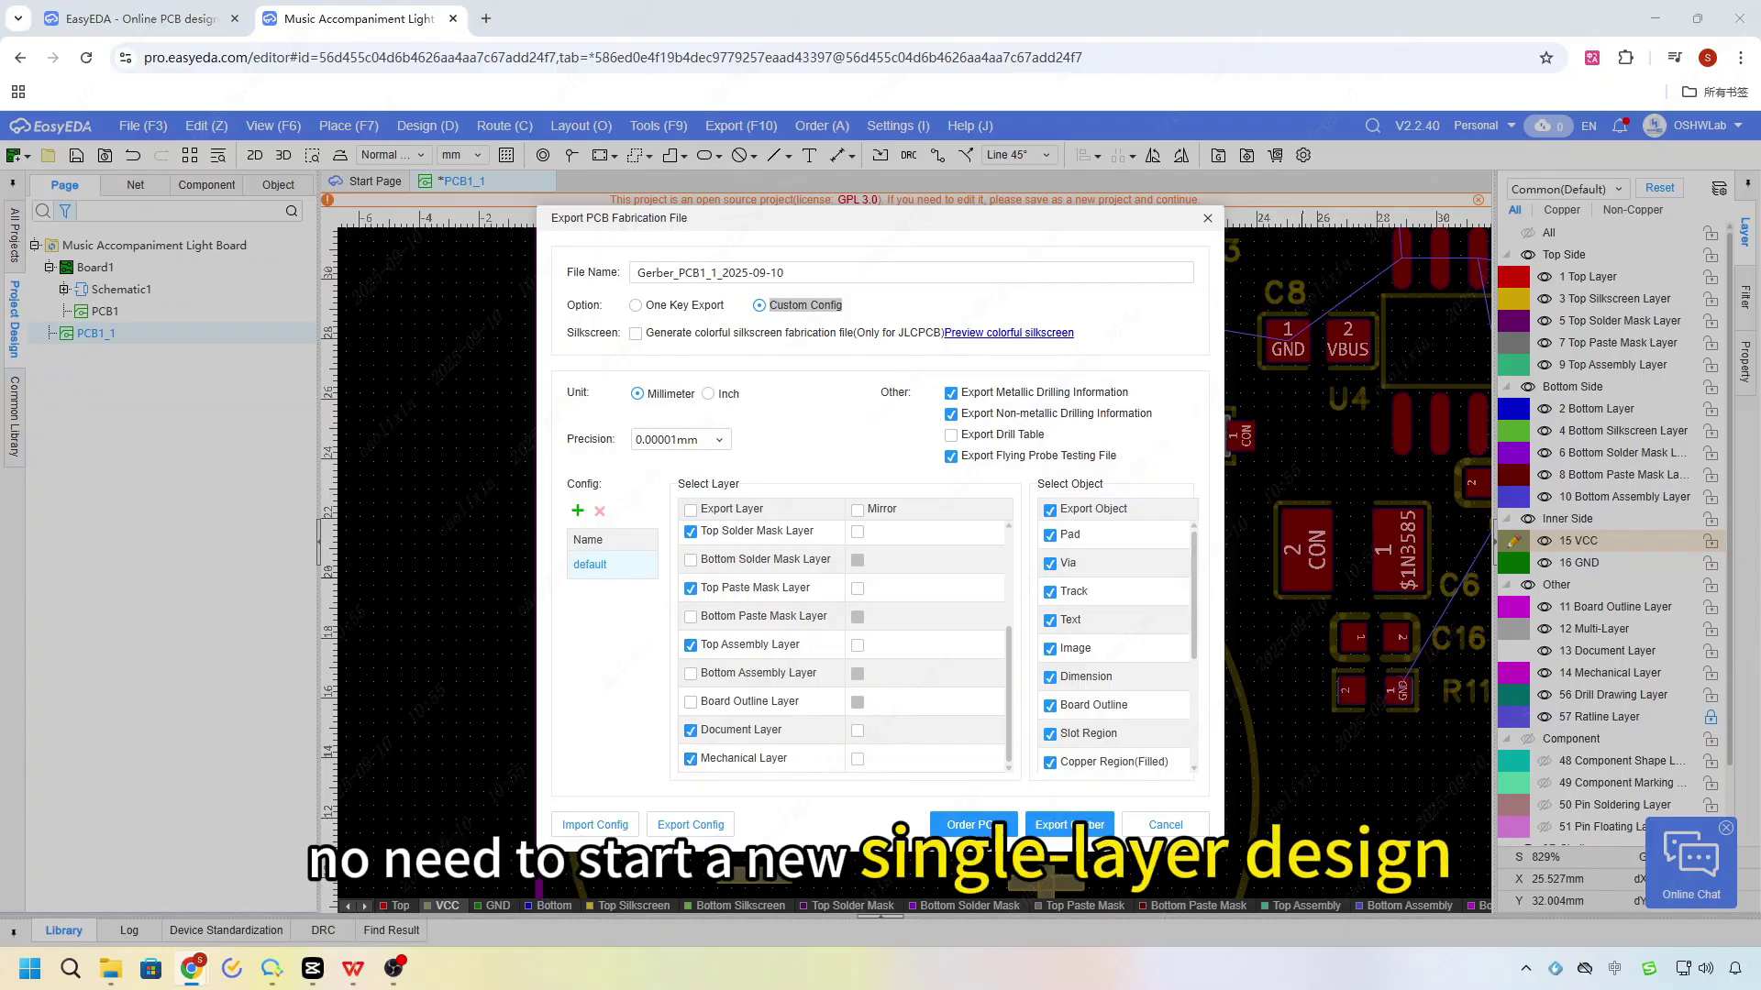
Close the Export PCB Fabrication File dialog to return to the board layout
{"action": "left_click", "coordinate": [1165, 824]}
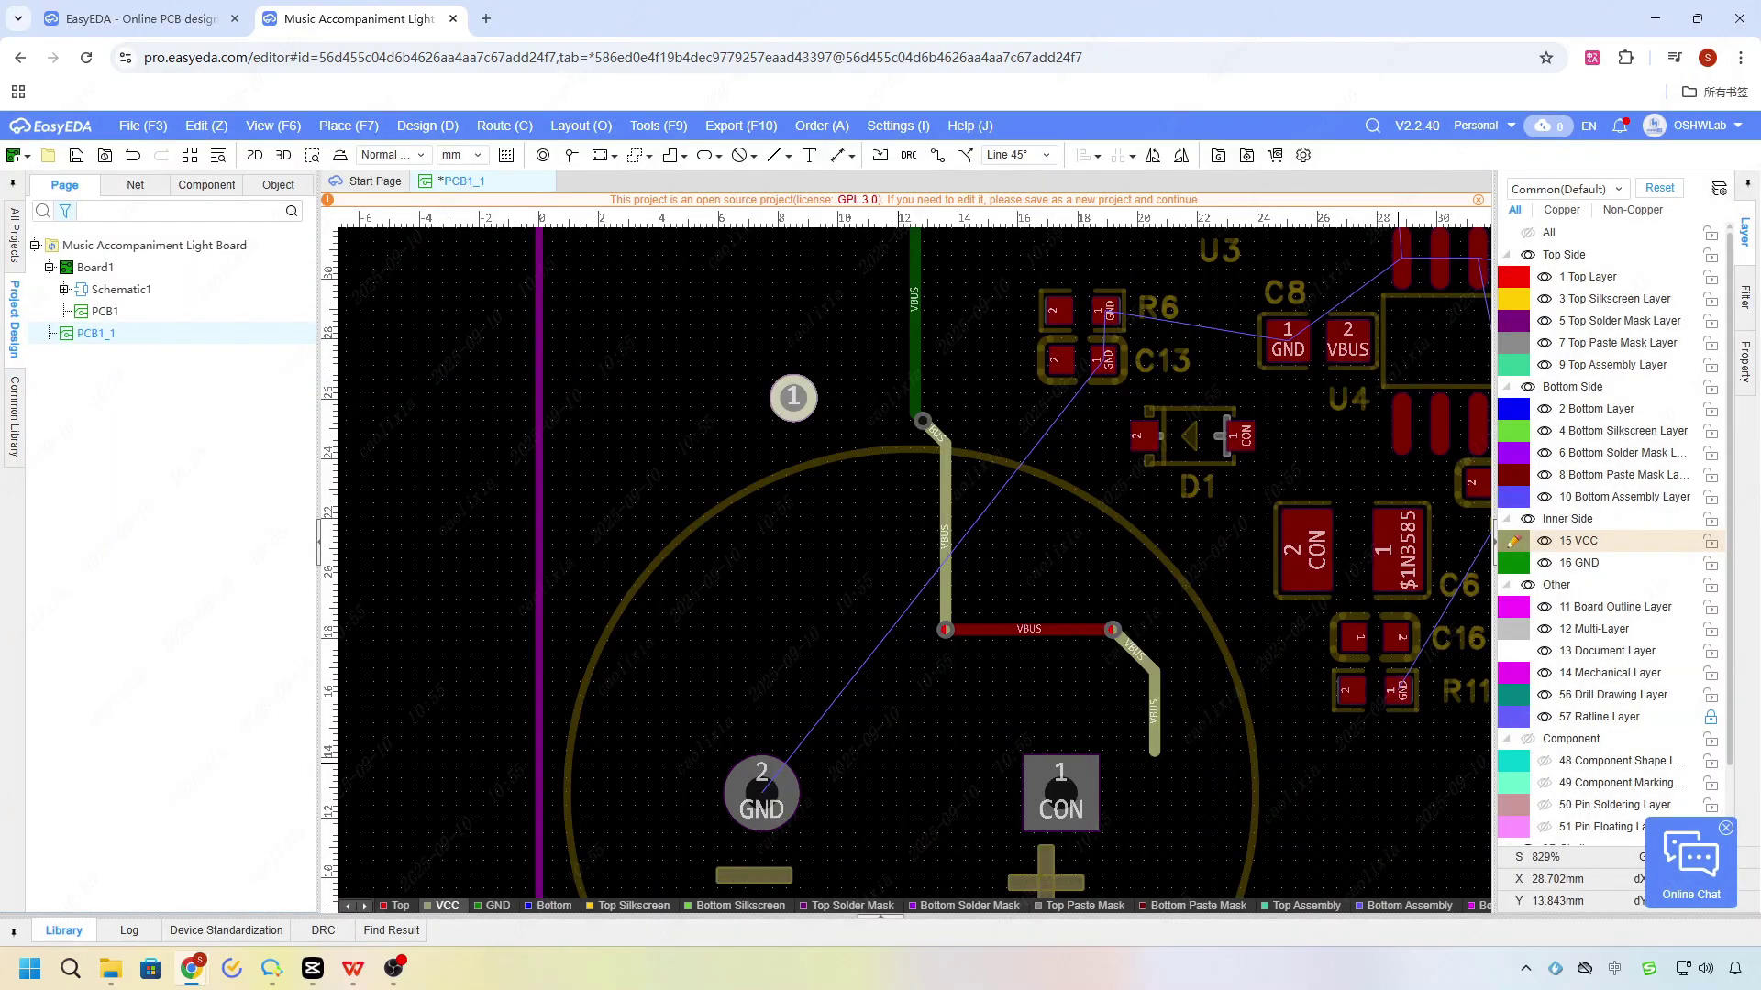